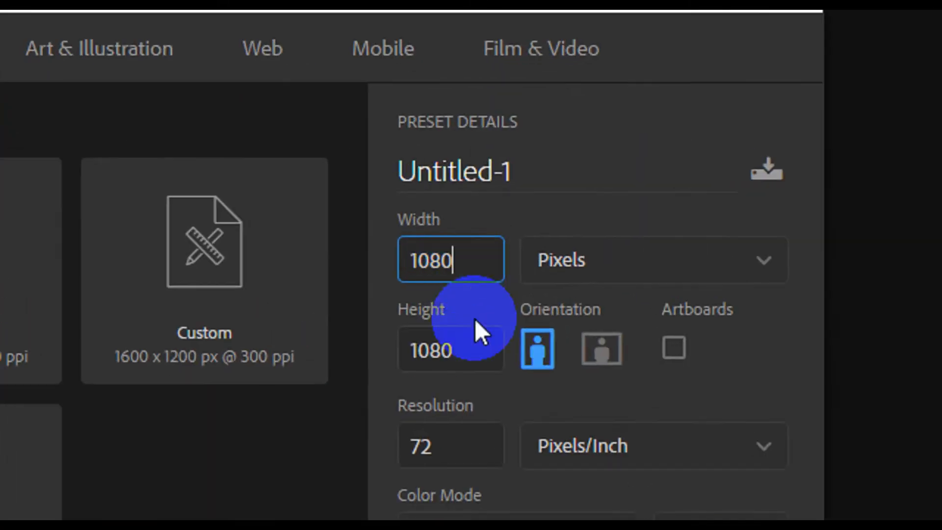
Step: Create a new 1080 x 1080 pixel document at 72 pixels/inch in RGB colour with a white background
click(509, 193)
click(510, 159)
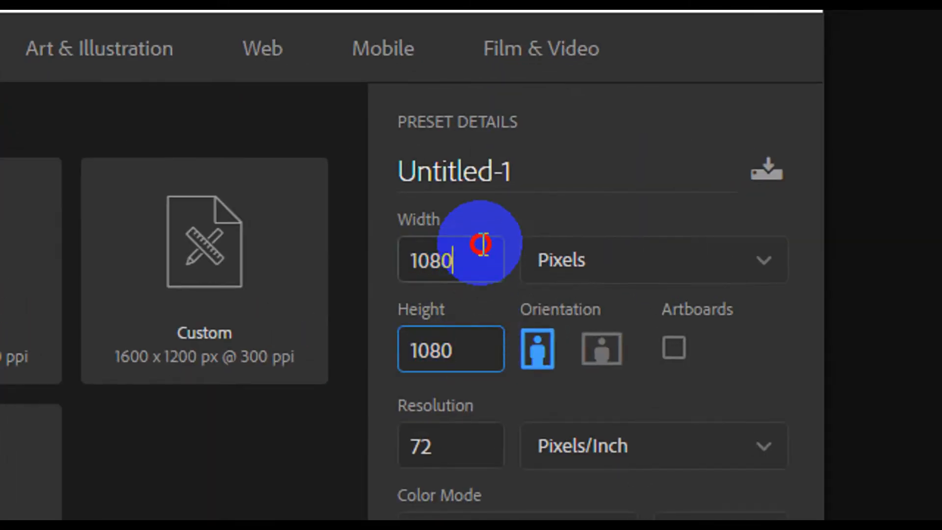
click(484, 337)
click(469, 459)
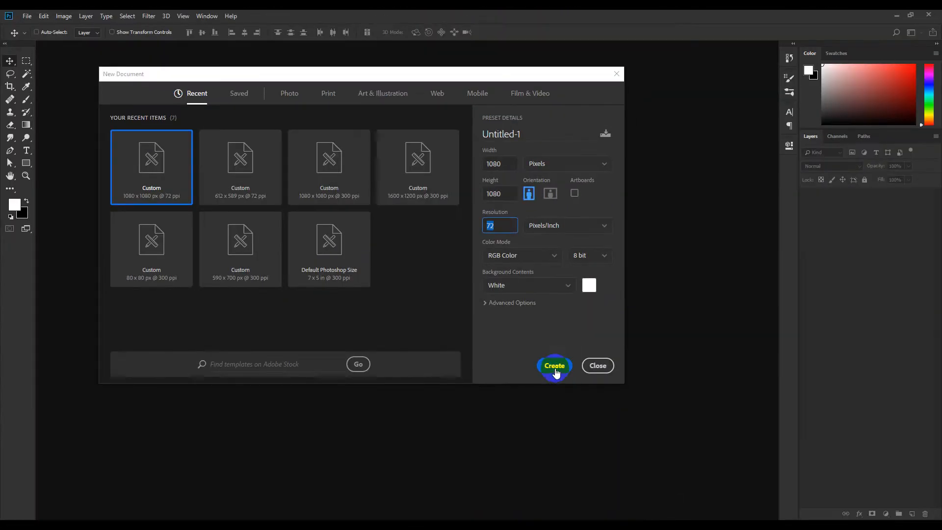
click(555, 366)
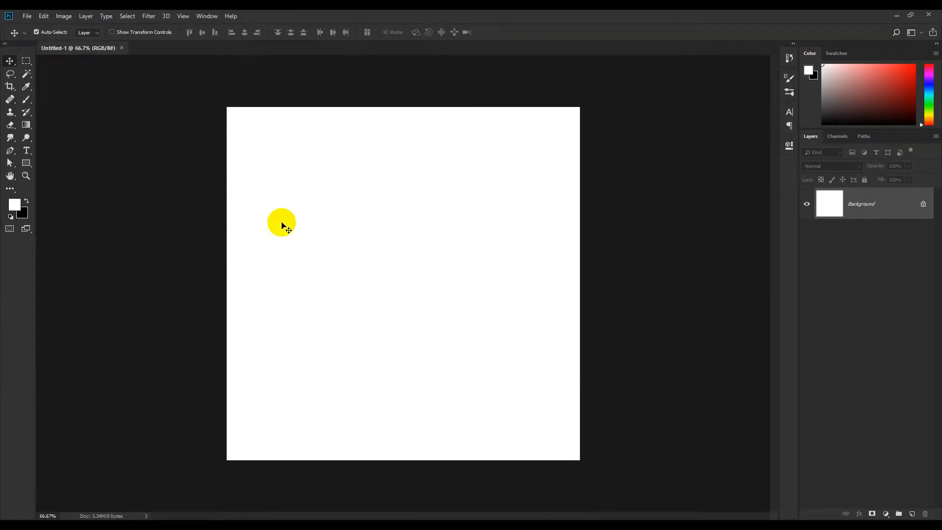
Step: Show the rulers and place guides along all four edges of the canvas
key(ctrl+r)
drag(326, 65, 326, 111)
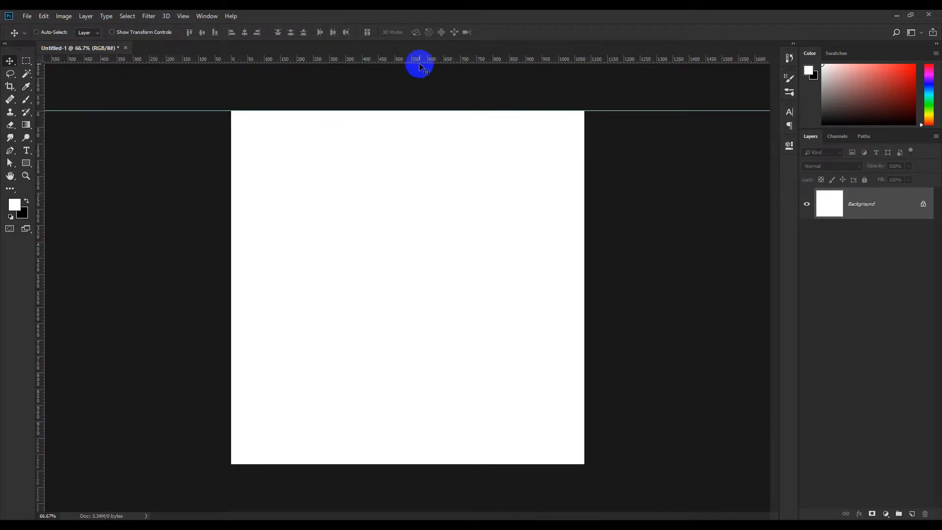
drag(411, 64, 383, 464)
drag(349, 59, 232, 209)
drag(489, 64, 584, 183)
key(ctrl+minus)
key(ctrl+plus)
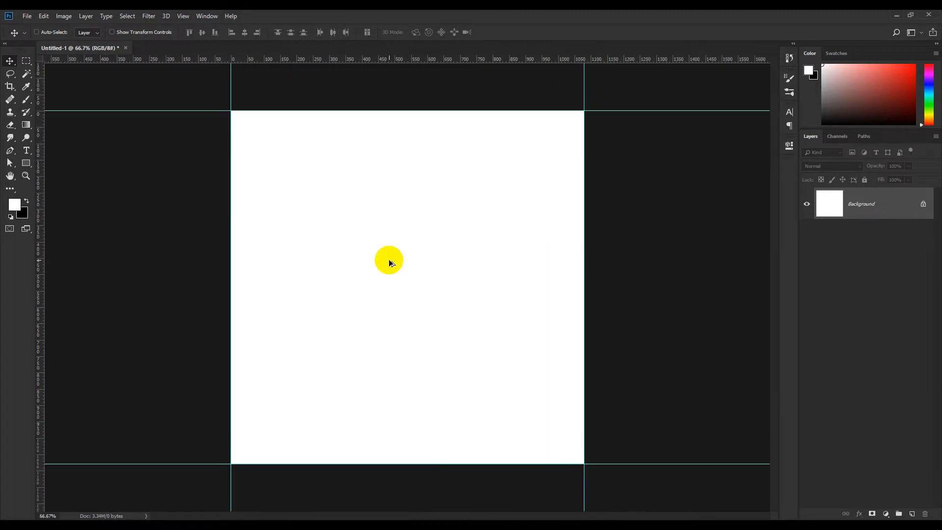
Step: Draw a white rectangle shape about 1080 x 591 px covering the lower part of the canvas at full width
click(26, 163)
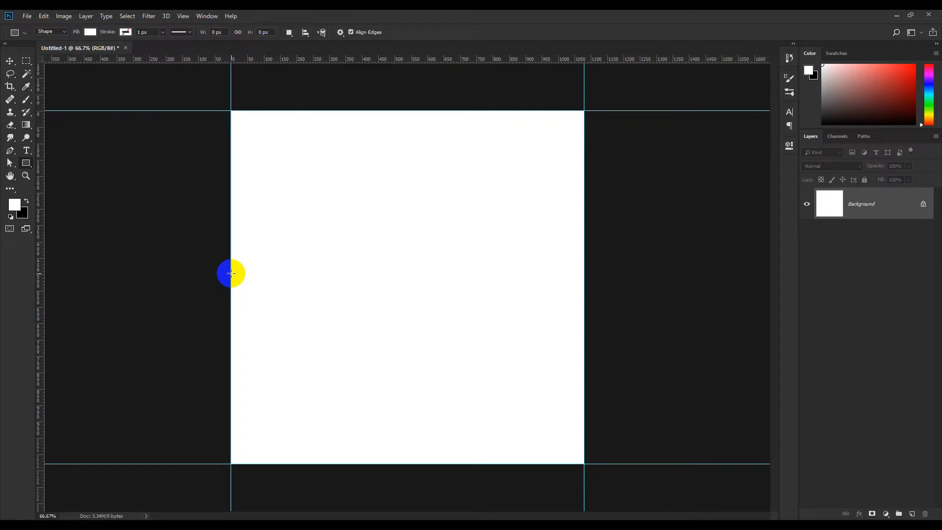
drag(232, 272, 584, 462)
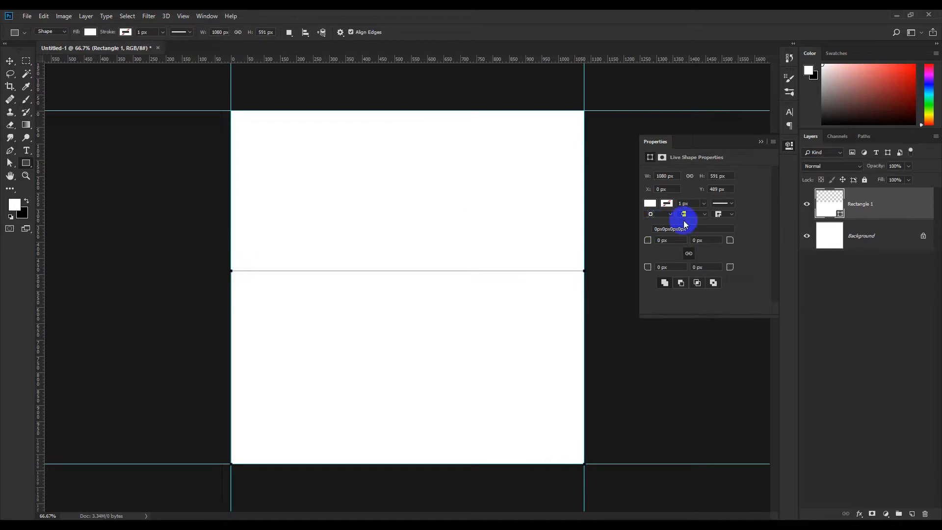
click(651, 204)
click(724, 176)
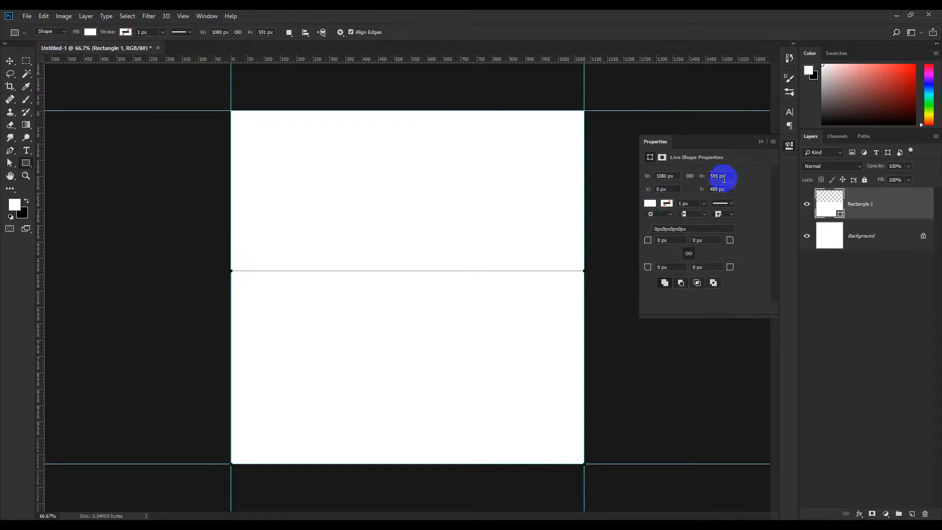
click(761, 142)
Step: Add a gradient fill layer directly above the Background layer using the Orange Fun preset
click(890, 240)
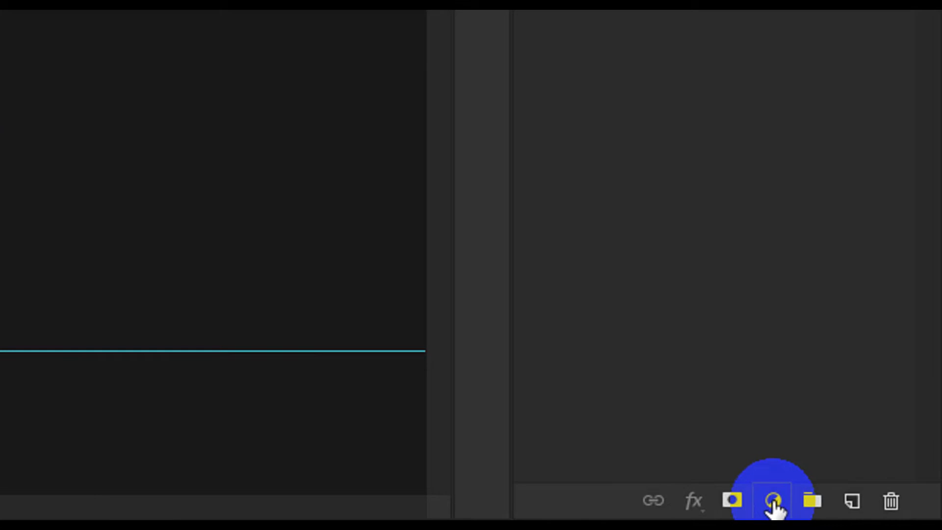
click(887, 514)
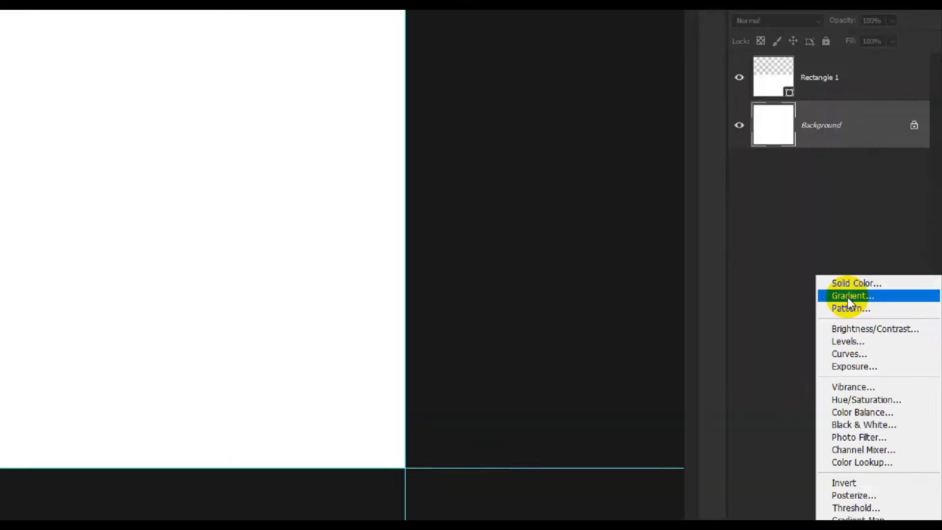
click(753, 137)
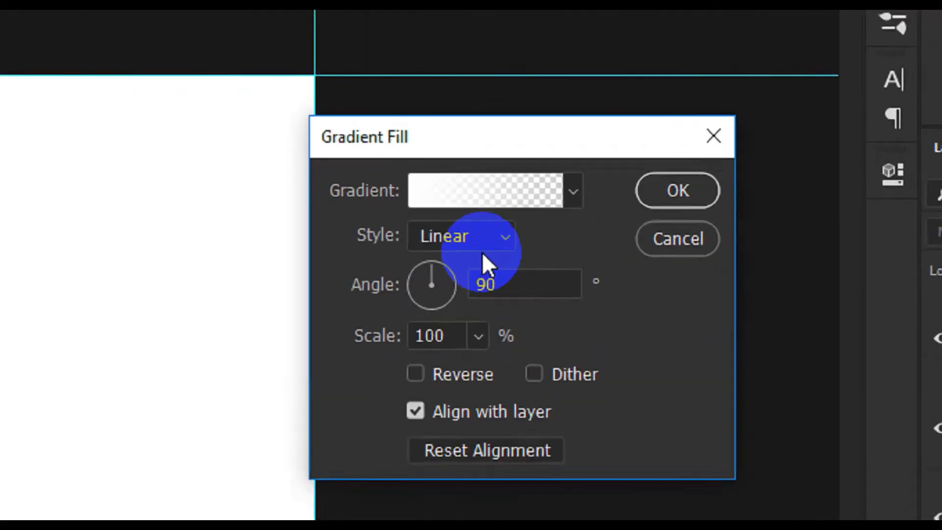
click(473, 197)
scroll(656, 179, down, 3)
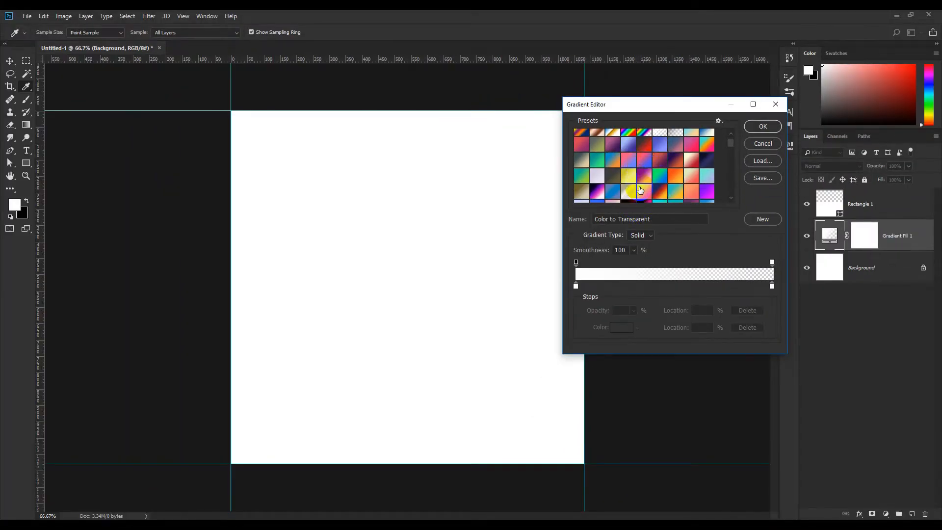
click(683, 162)
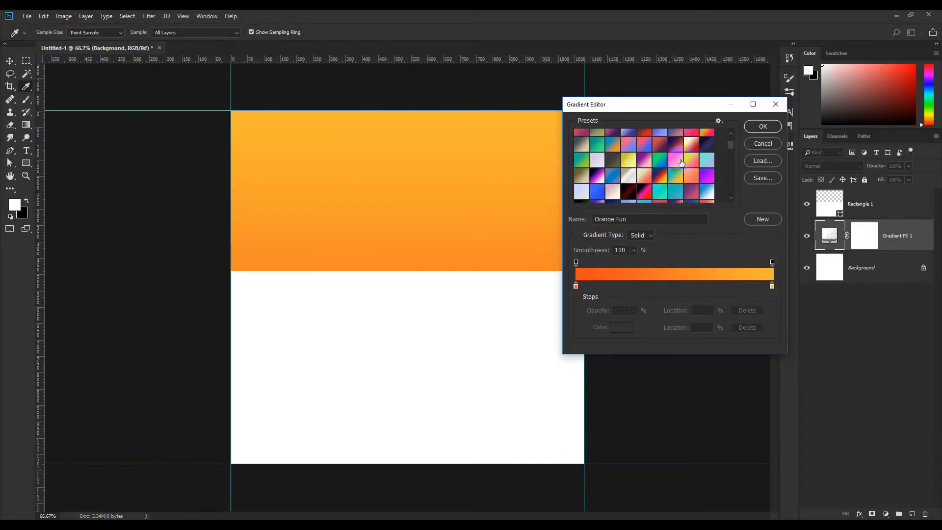
click(763, 128)
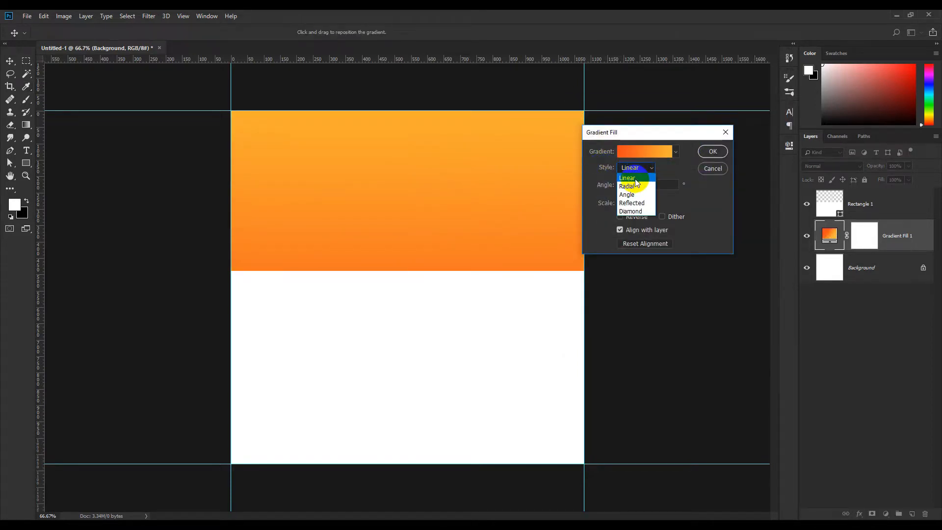
Step: Keep the gradient fill linear at 90°, reverse its colours, reset its alignment and apply it
click(645, 134)
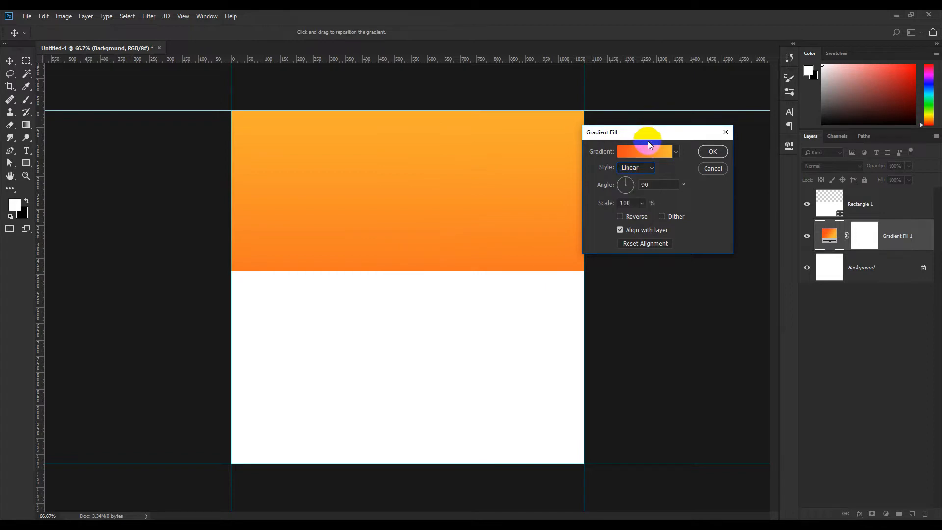
click(621, 217)
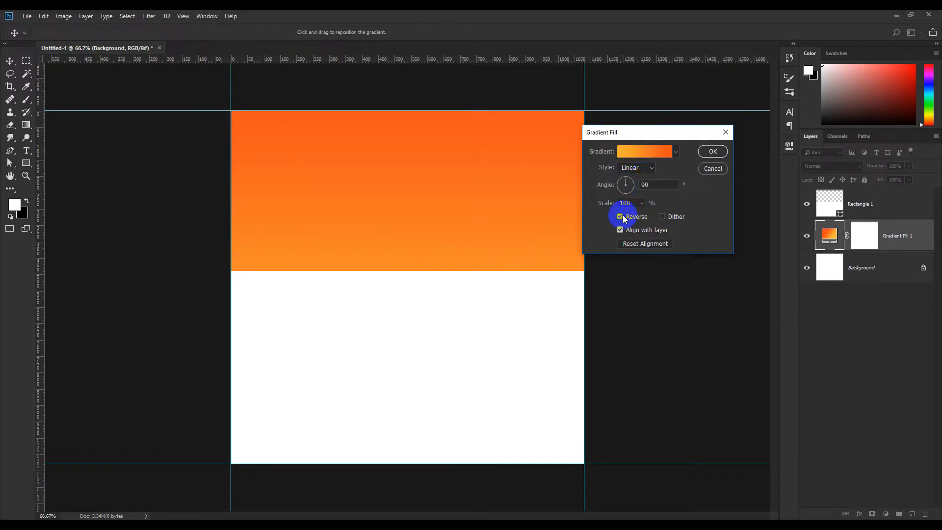
drag(401, 199, 407, 233)
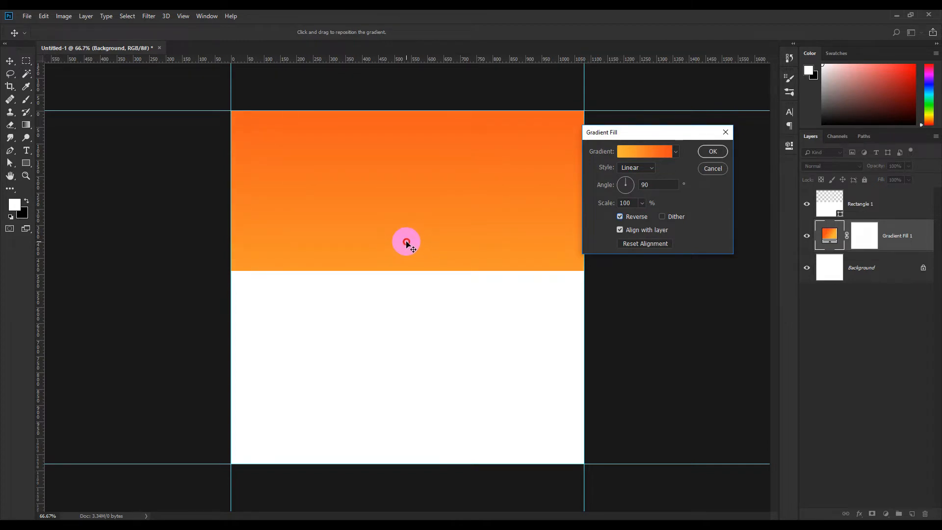
drag(408, 218, 407, 255)
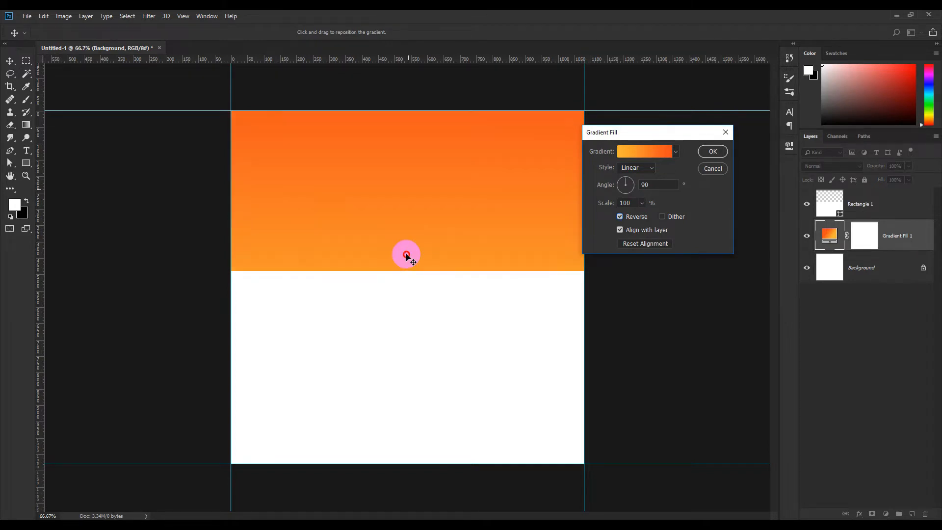
click(648, 245)
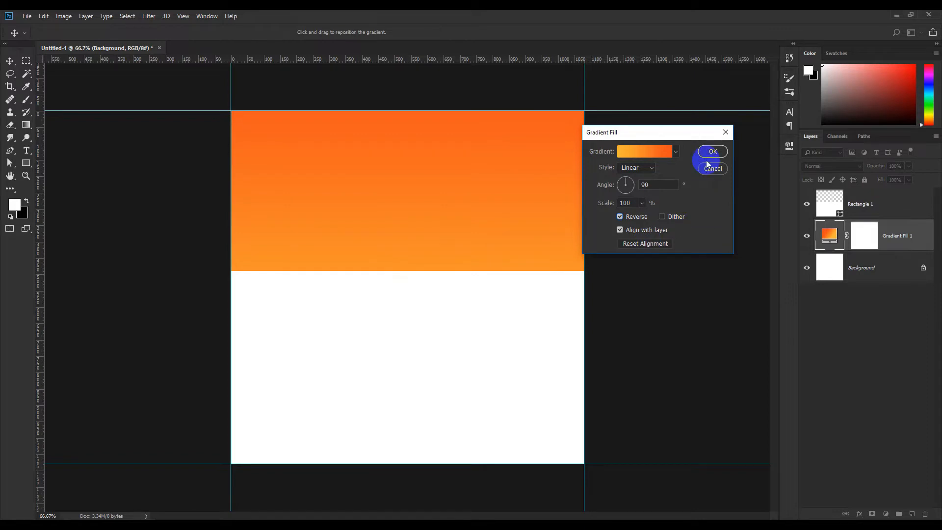
click(712, 152)
Step: Move the white rectangle straight down until its upper edge sits at the vertical middle of the canvas
click(866, 204)
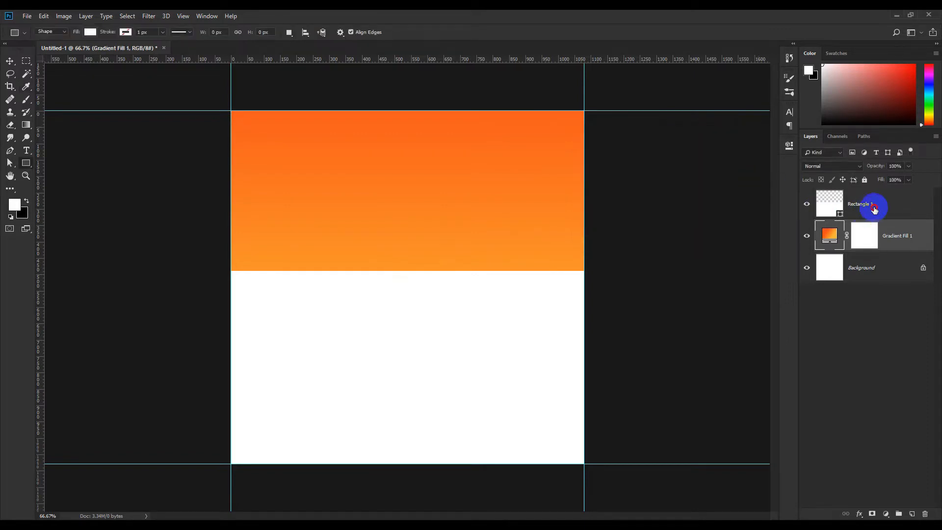
click(10, 60)
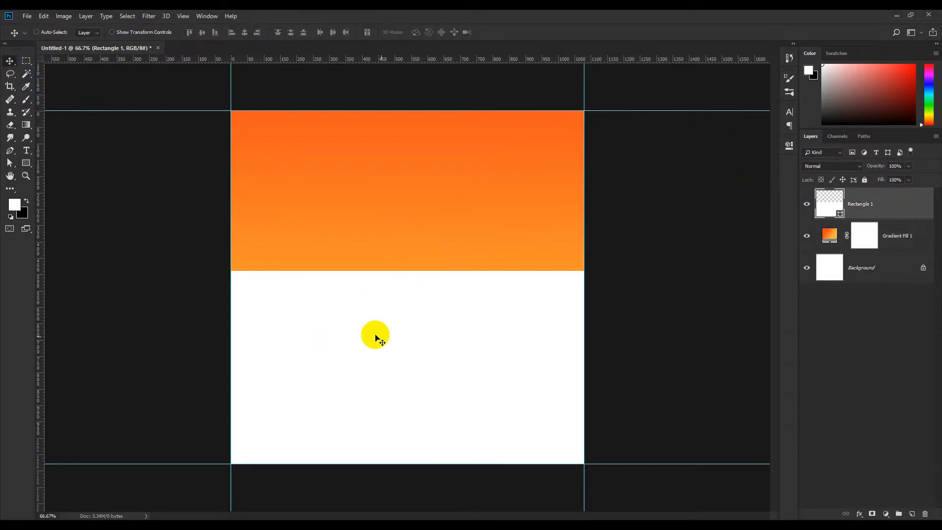
drag(375, 333, 398, 348)
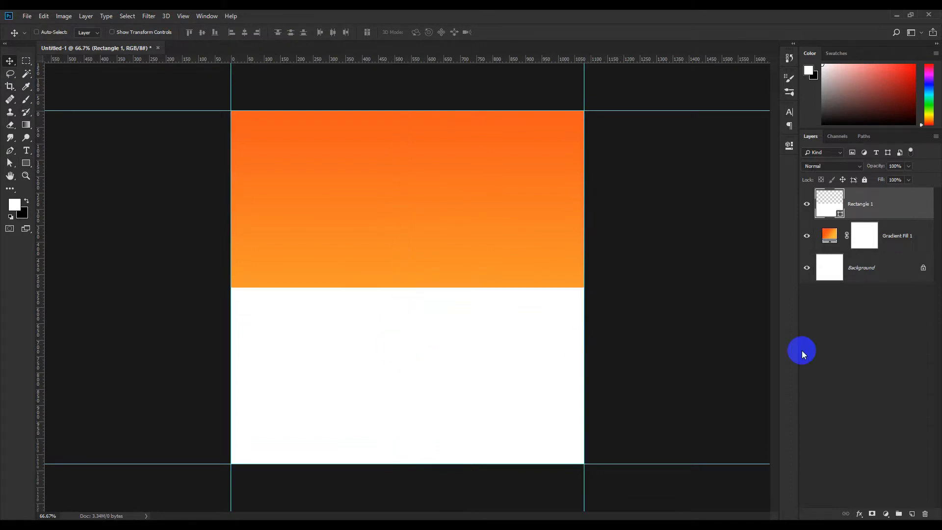
click(904, 344)
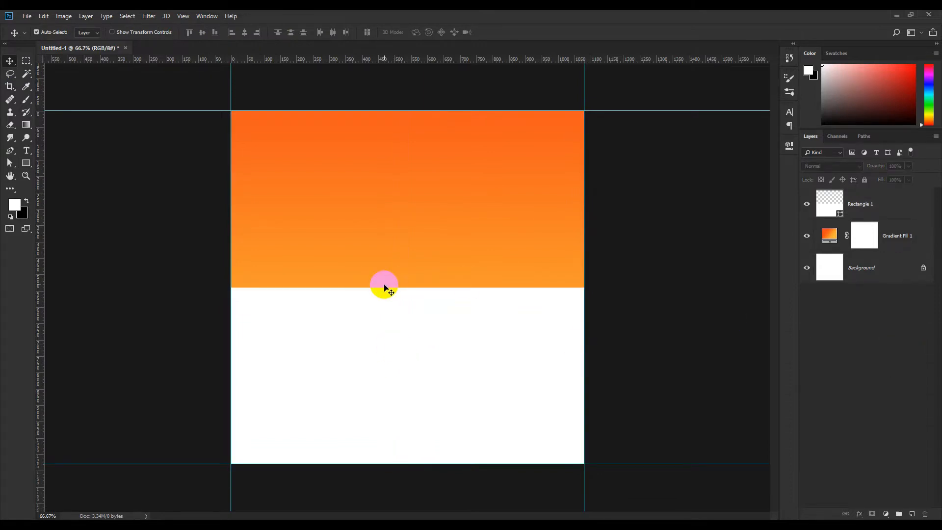
Step: Shorten the white rectangle to 91.37% of its height so its lower edge meets the canvas's bottom guide
scroll(410, 446, down, 2)
scroll(406, 444, up, 1)
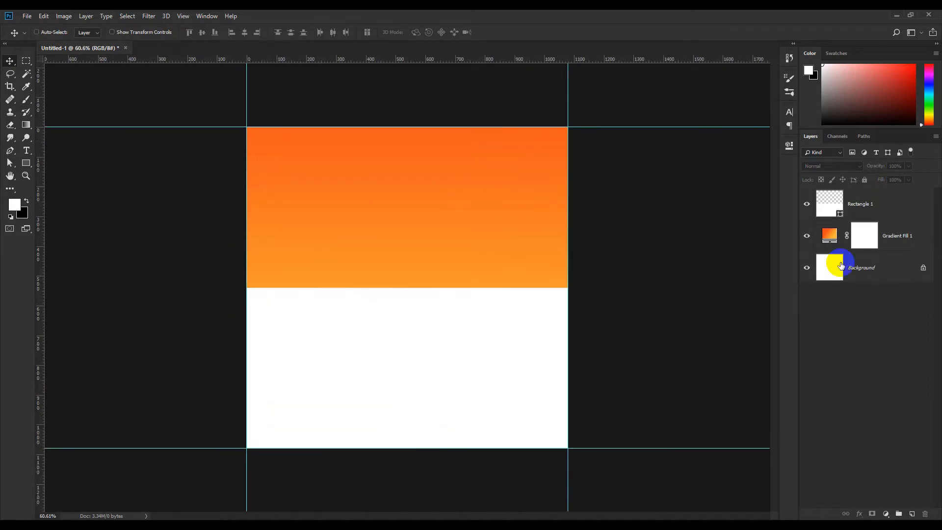
click(867, 217)
key(ctrl+t)
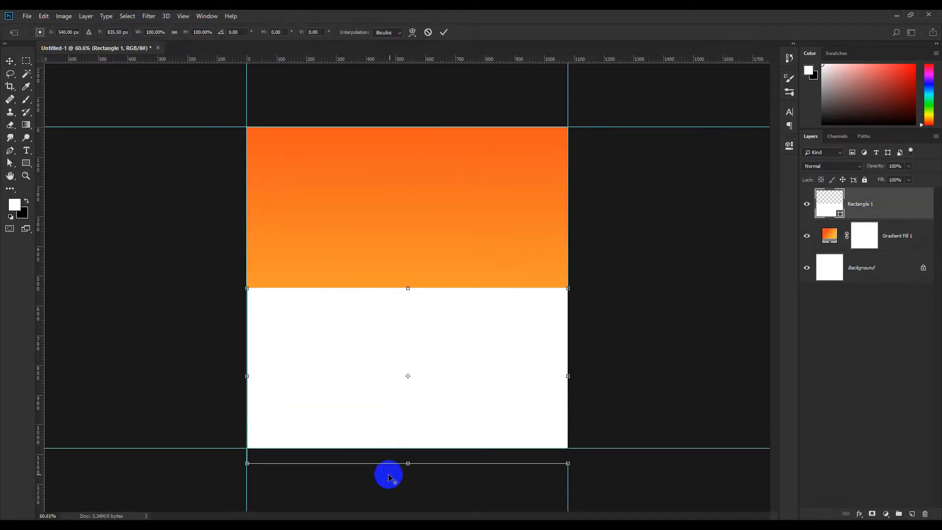
scroll(398, 484, up, 1)
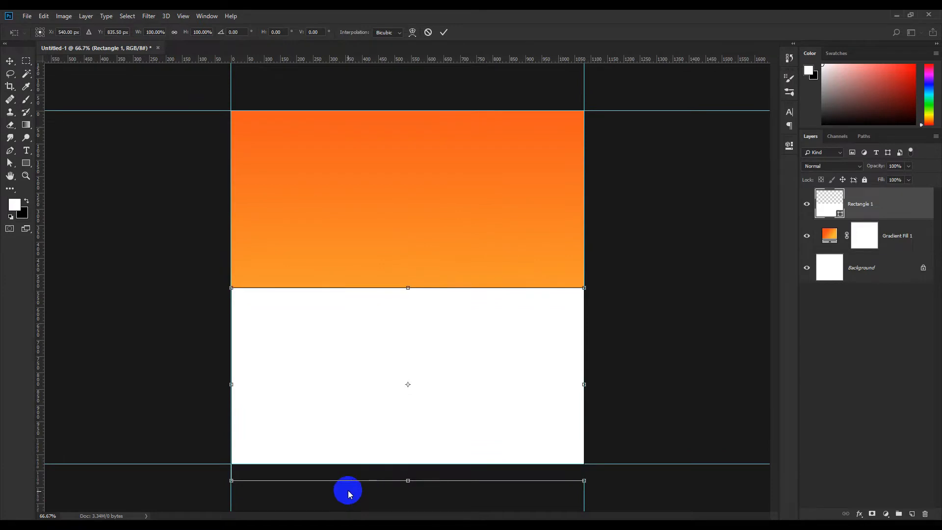
drag(318, 488, 408, 464)
key(ctrl+z)
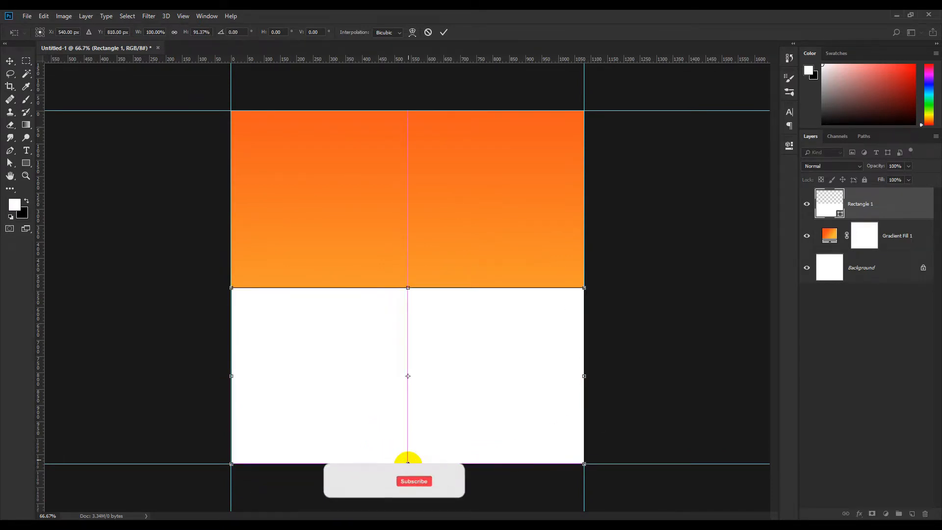
click(444, 32)
key(ctrl+minus)
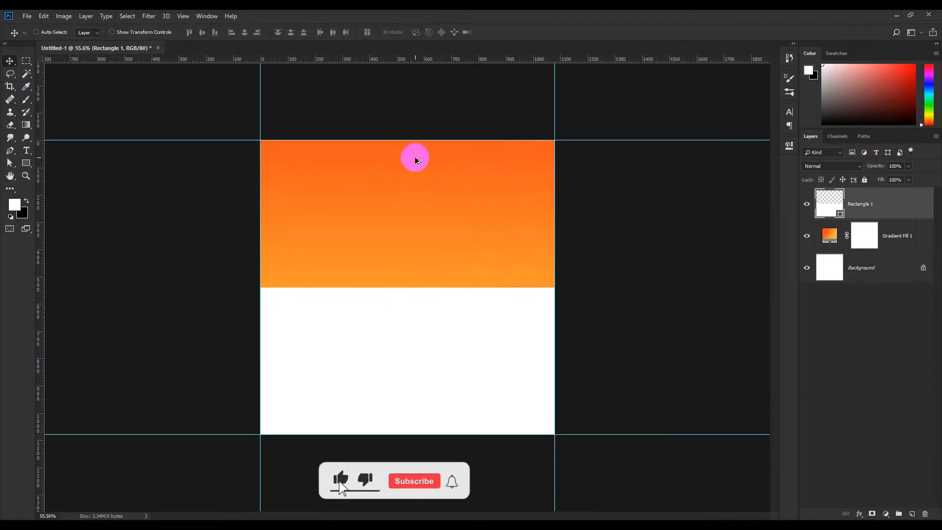
click(865, 358)
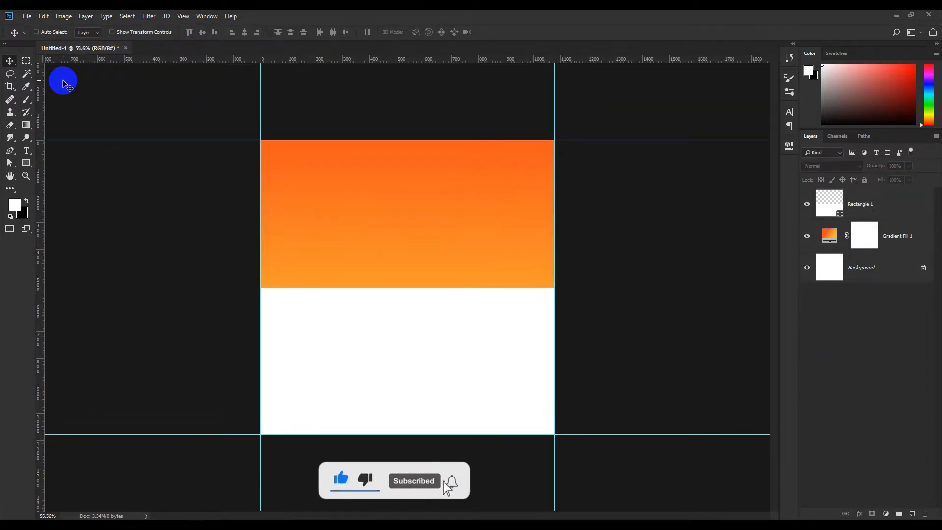
Step: Place the burger image in the centre of the canvas, scaled to about 91%
drag(247, 241, 431, 316)
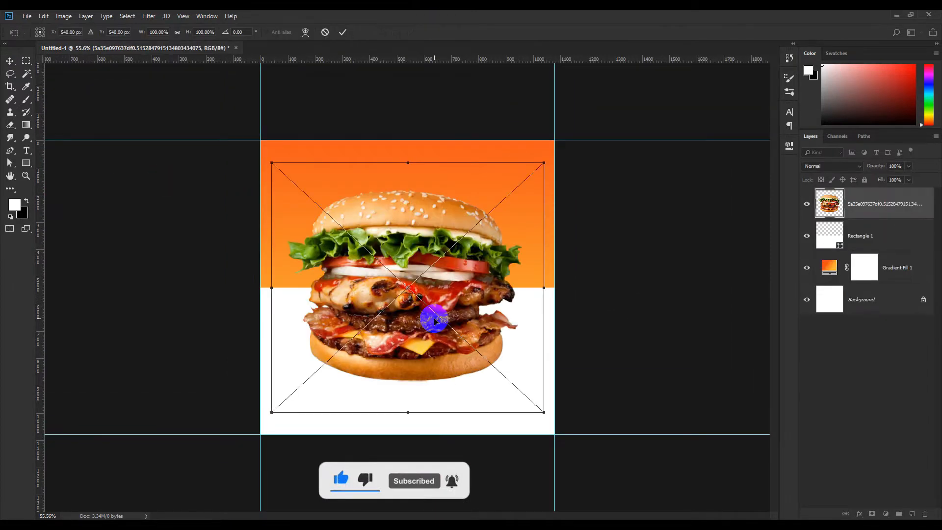
mouse_move(545, 163)
mouse_down()
mouse_move(523, 187)
mouse_move(534, 175)
mouse_up()
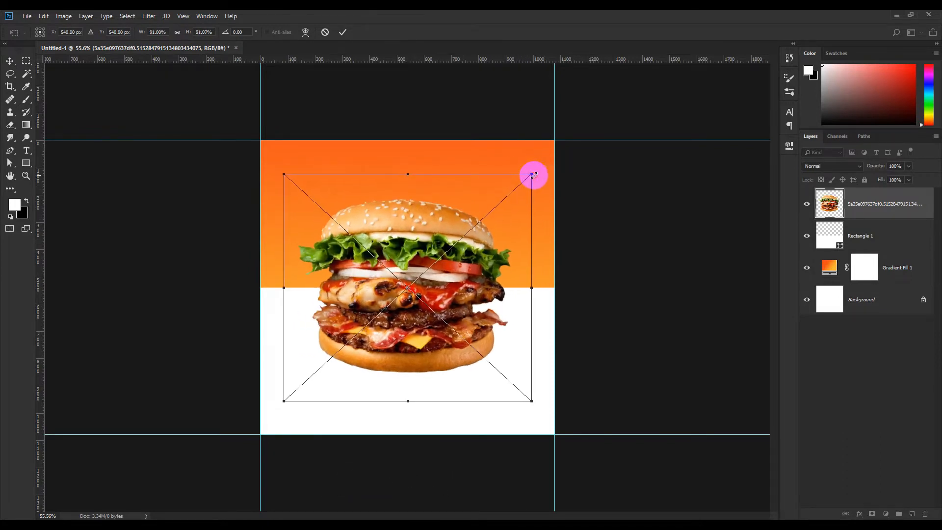
click(343, 32)
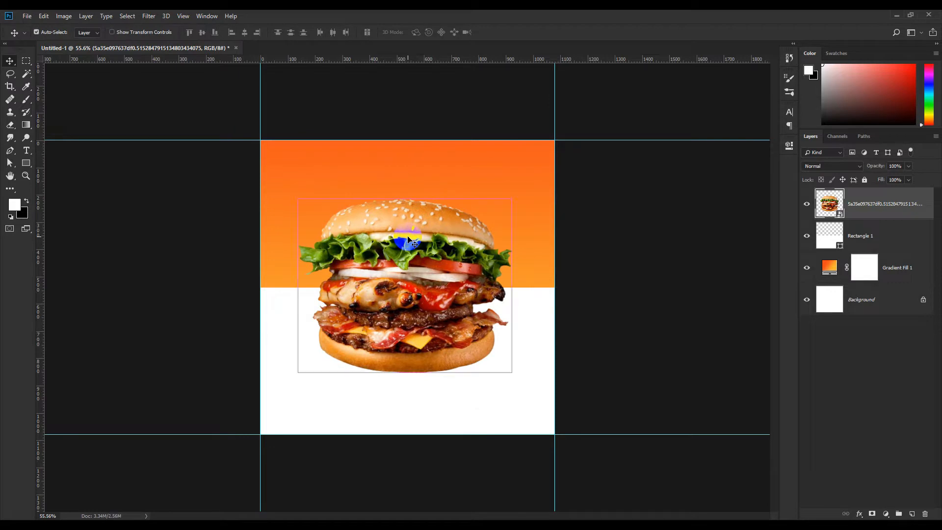
Step: Scale the burger image down to about 75%, keeping it centred on the canvas
key(ctrl+t)
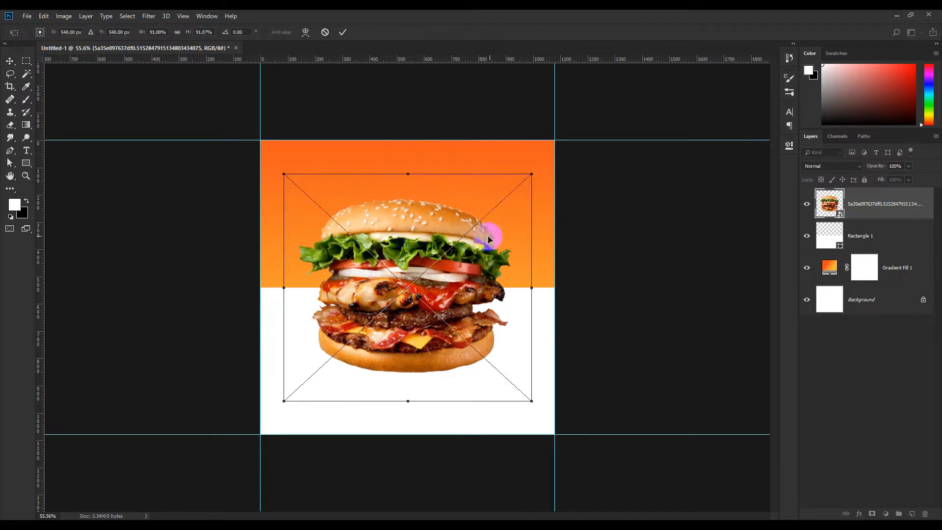
drag(531, 175, 510, 194)
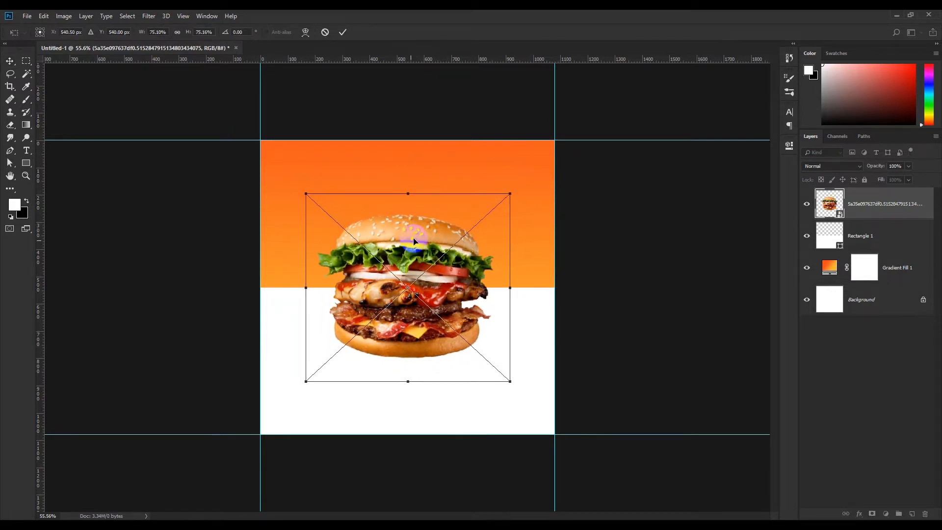
drag(410, 246, 415, 230)
click(342, 32)
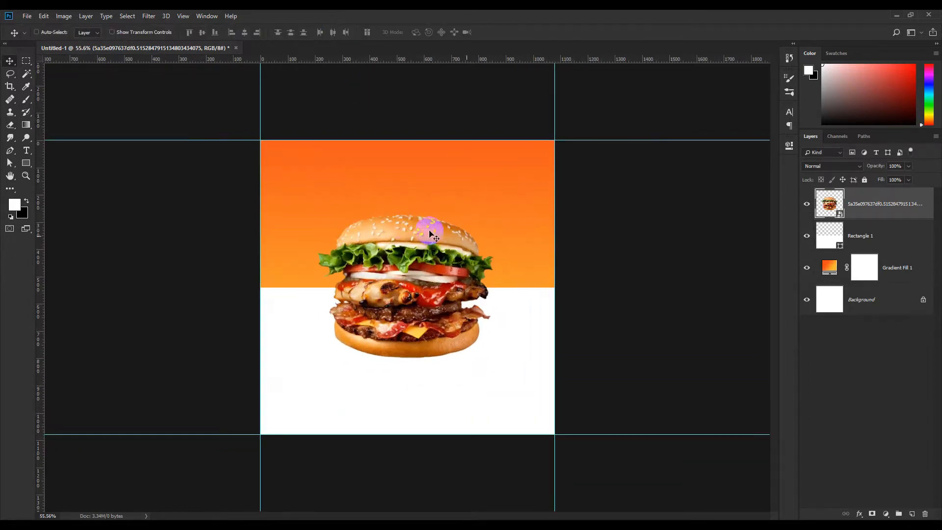
Step: Open the Camera Raw filter for the burger layer and compare before and after versions side by side
click(916, 208)
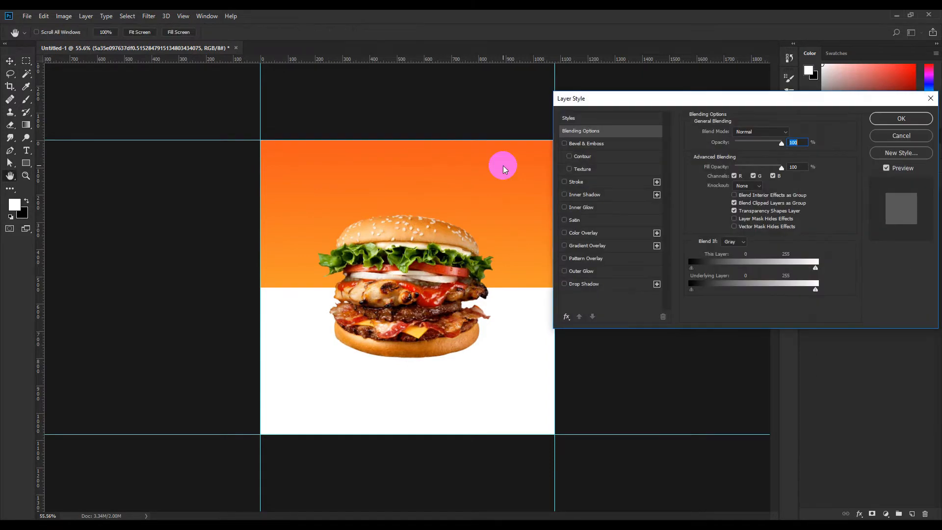
click(909, 133)
click(150, 16)
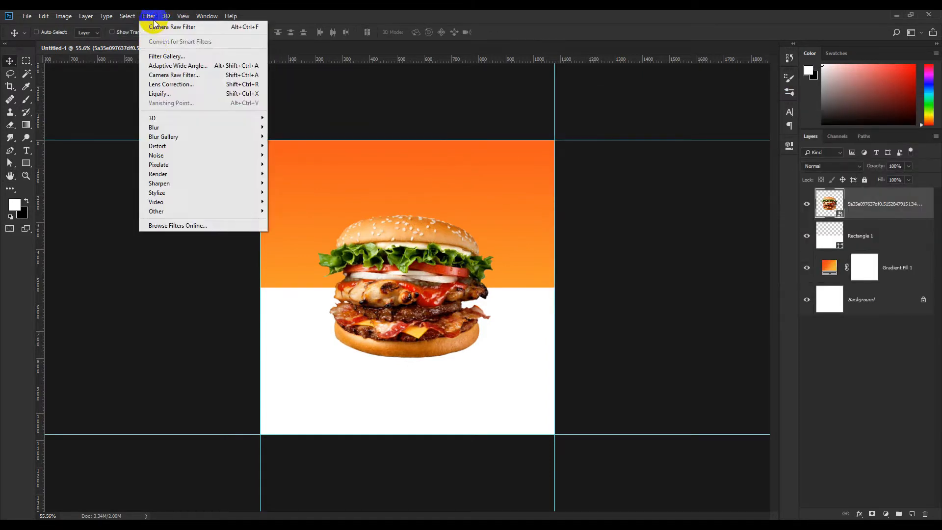
click(524, 220)
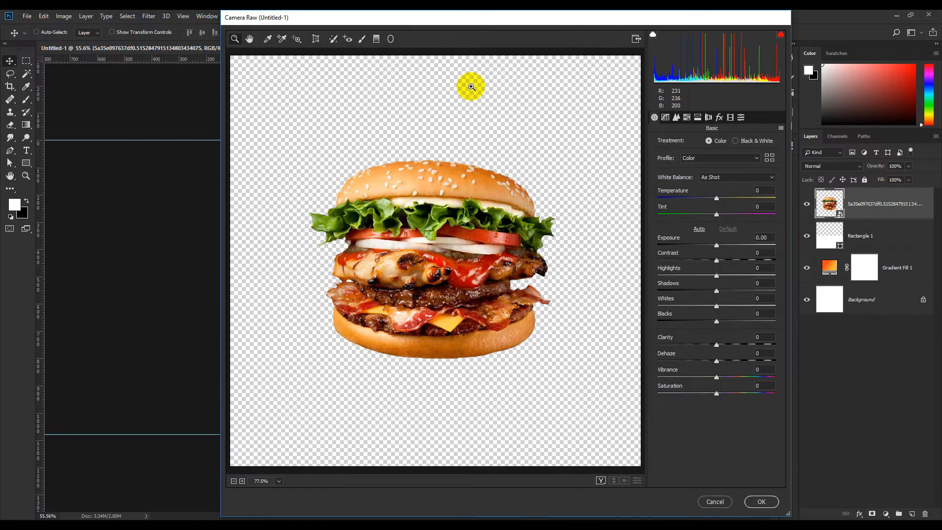
drag(502, 22, 459, 26)
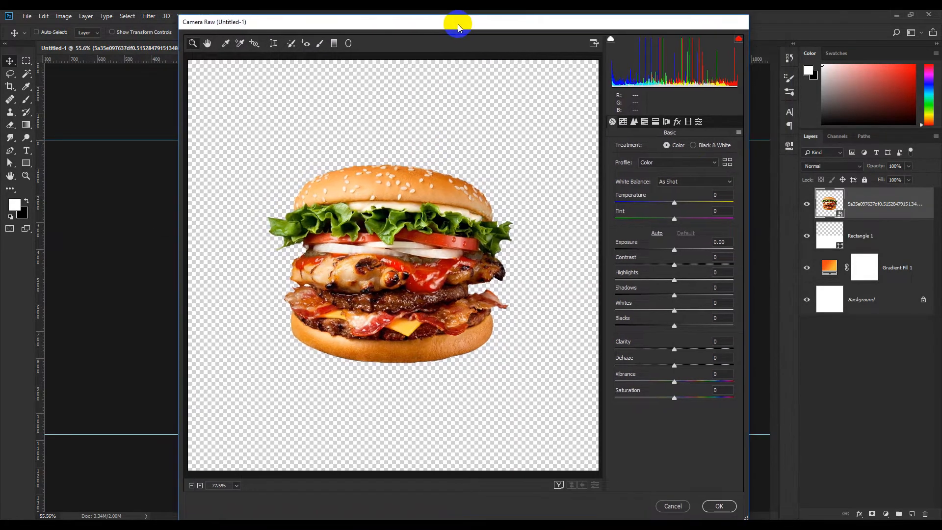
click(559, 485)
click(515, 320)
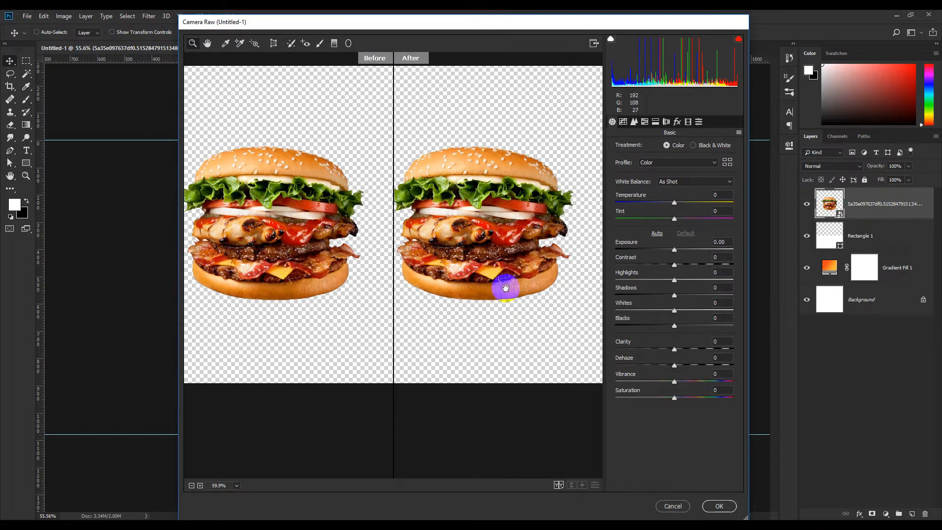
drag(505, 284, 523, 323)
scroll(524, 324, up, 1)
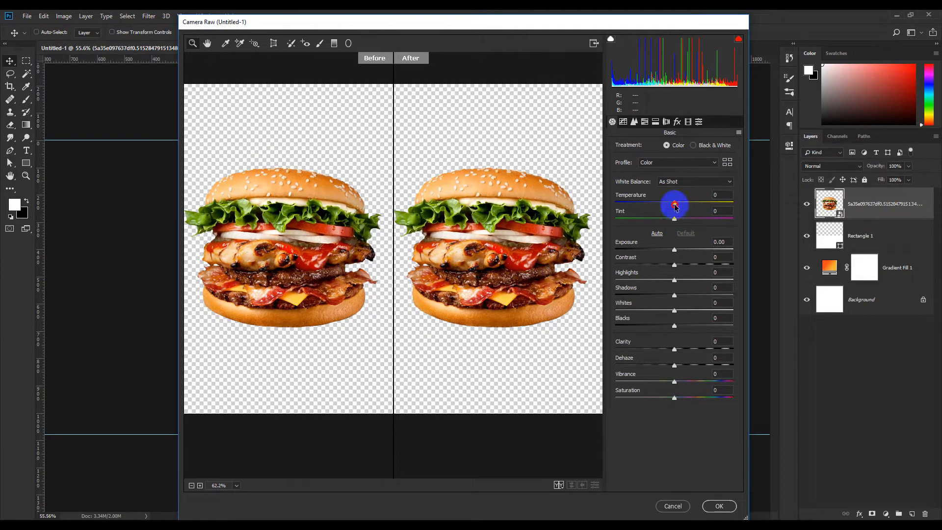
Step: Apply Camera Raw to the burger with Temperature +15, Tint +4, Exposure +0.20, Highlights +4 and Shadows about -17
mouse_move(675, 206)
mouse_down()
mouse_move(685, 206)
mouse_move(677, 222)
mouse_up()
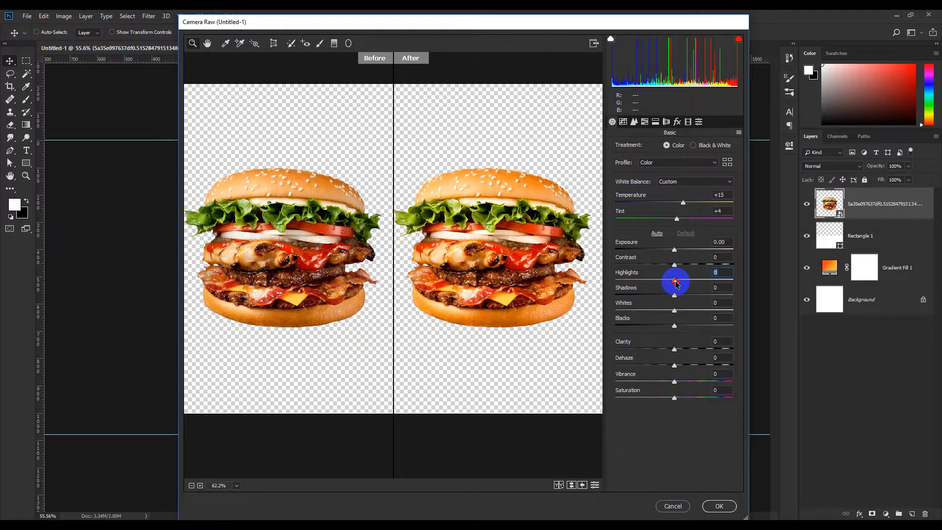
mouse_move(675, 283)
mouse_down()
mouse_move(684, 281)
mouse_move(665, 279)
mouse_move(680, 281)
mouse_up()
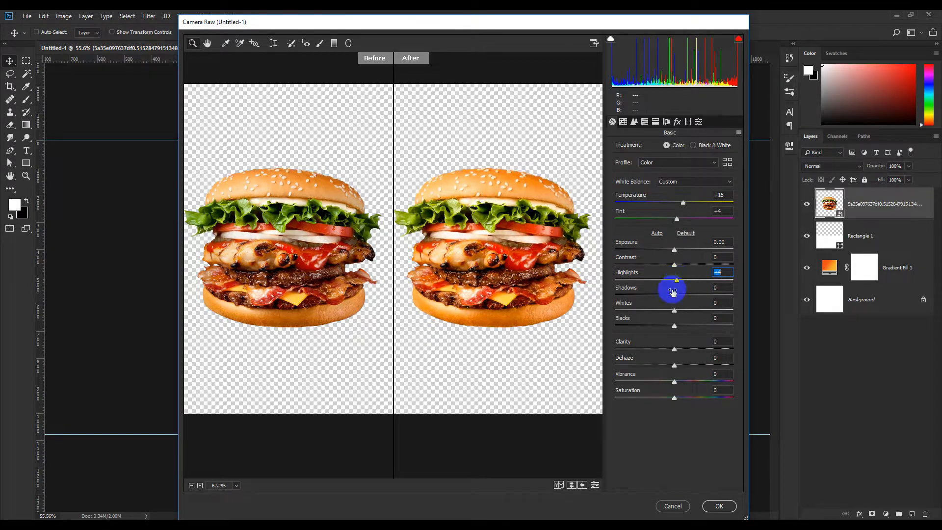
drag(670, 315, 674, 314)
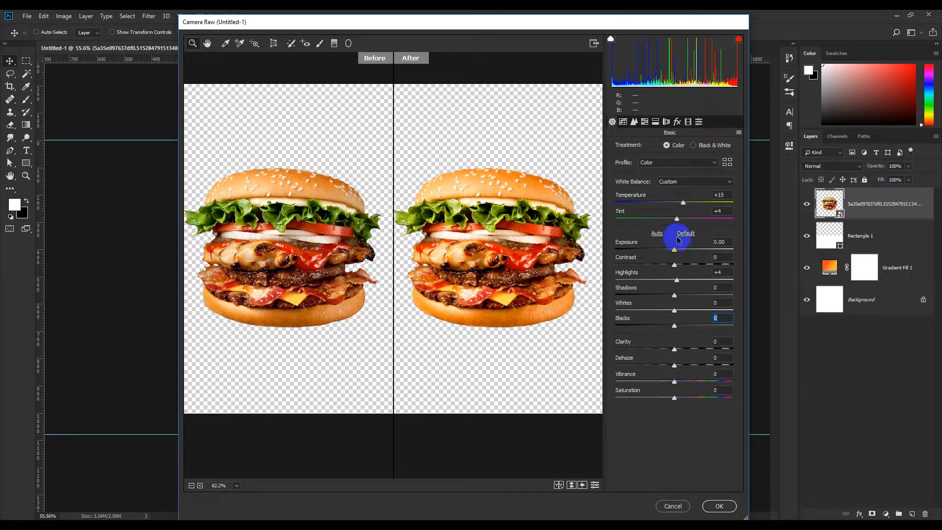
drag(677, 252, 679, 251)
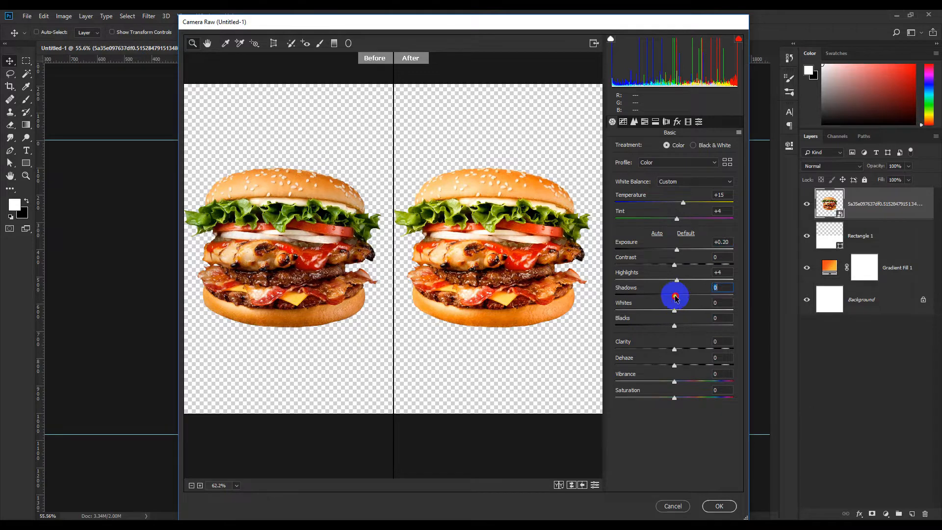
mouse_move(675, 297)
mouse_down()
mouse_move(637, 295)
mouse_move(676, 296)
mouse_move(667, 297)
mouse_up()
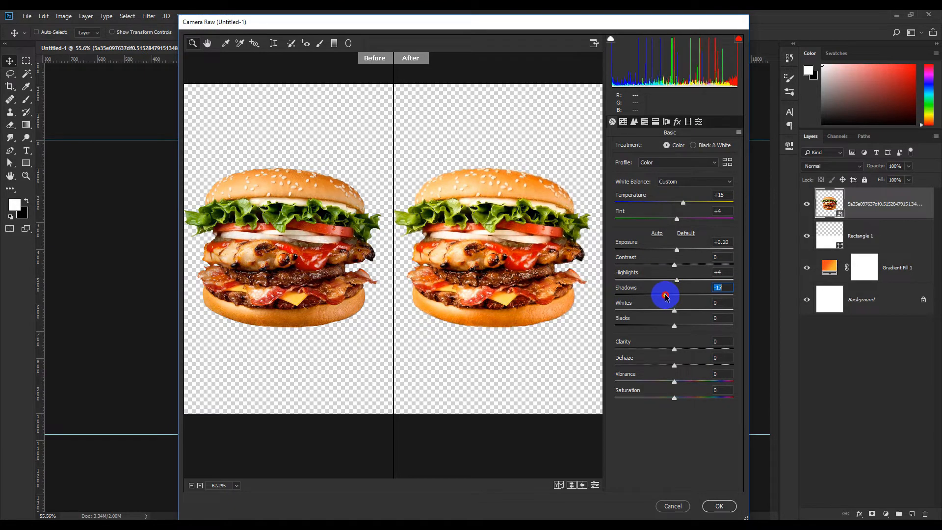
click(719, 506)
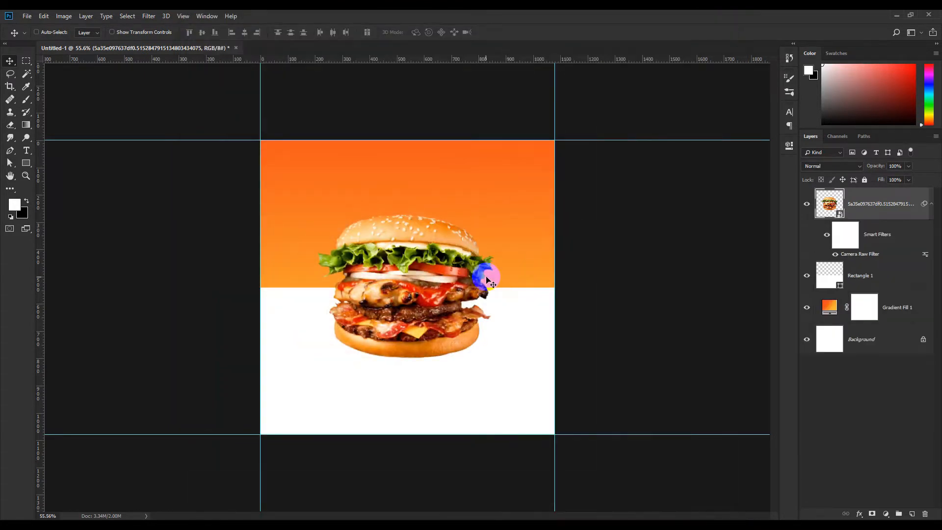
Step: Add an empty layer above the burger and paint one soft black brush dab over the burger's middle
key(ctrl+plus)
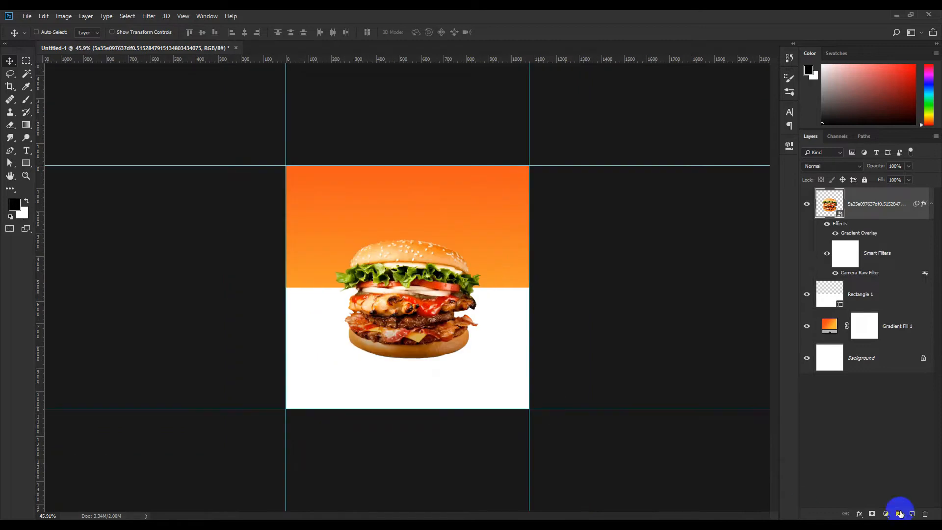
click(900, 514)
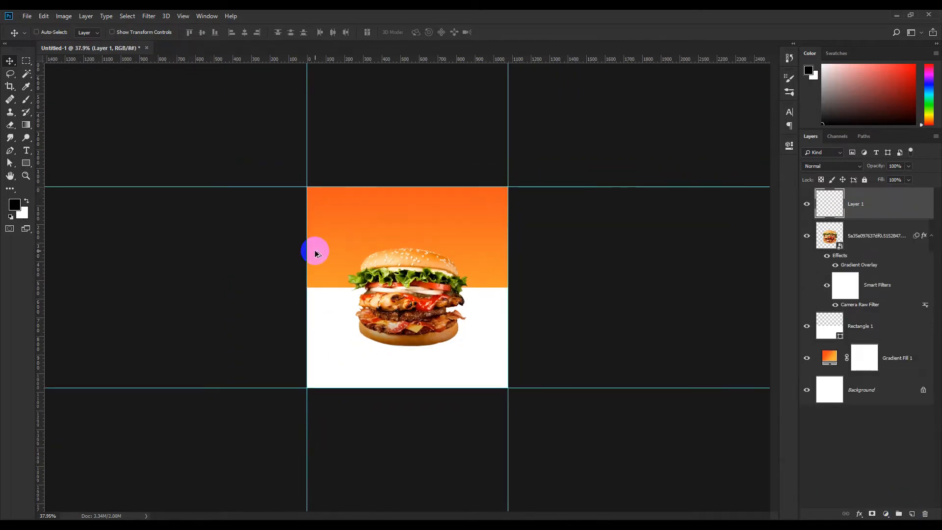
click(26, 99)
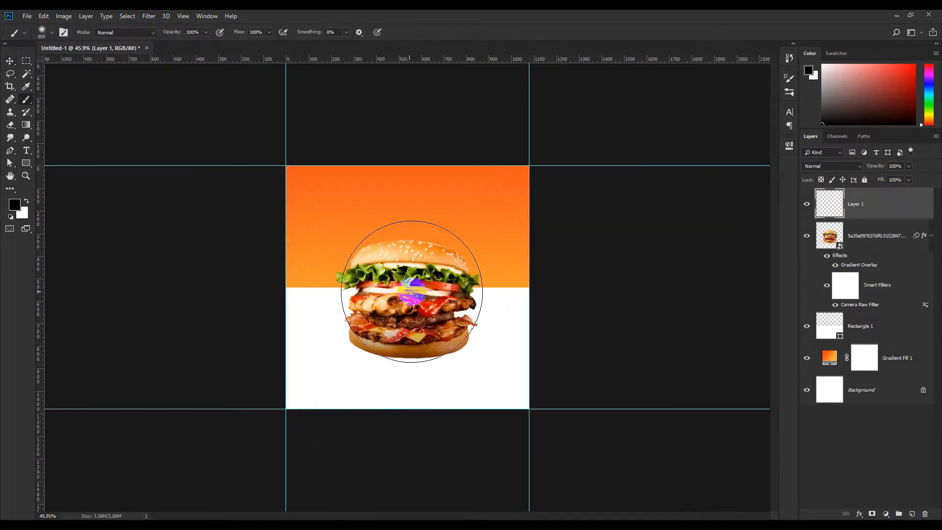
alt+right_click(405, 293)
drag(405, 294, 358, 304)
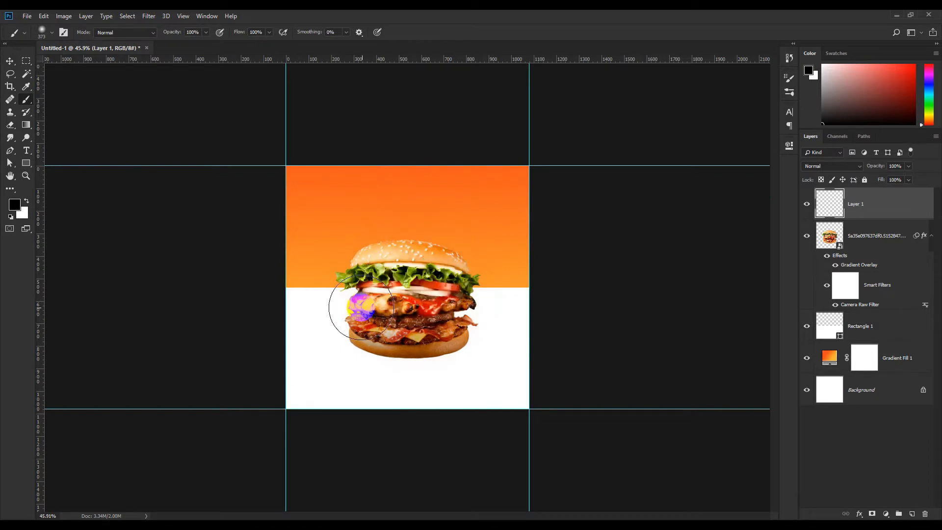
click(417, 304)
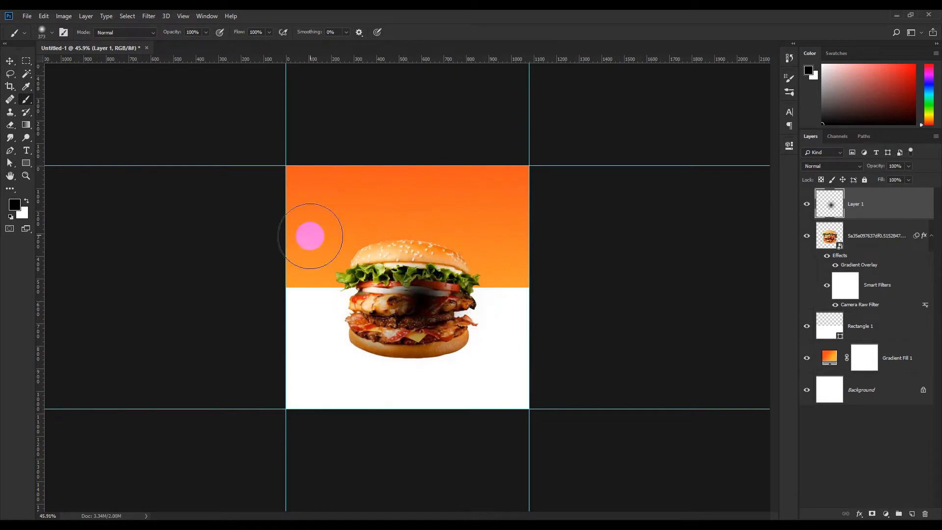
Step: Transform the black dab into a flat shadow under the burger, 178.81% wide and 33.28% high, centred at X 540, Y 855 px
click(9, 61)
key(ctrl+t)
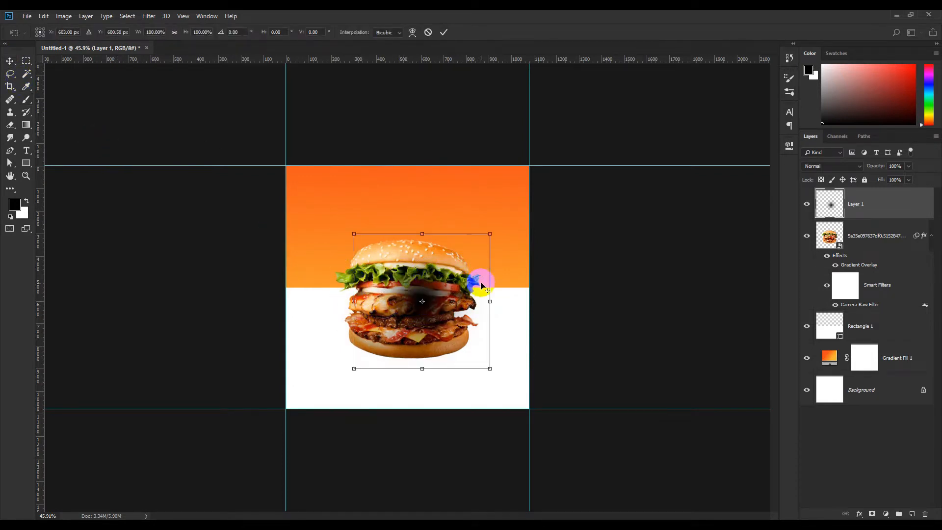
drag(490, 302, 529, 301)
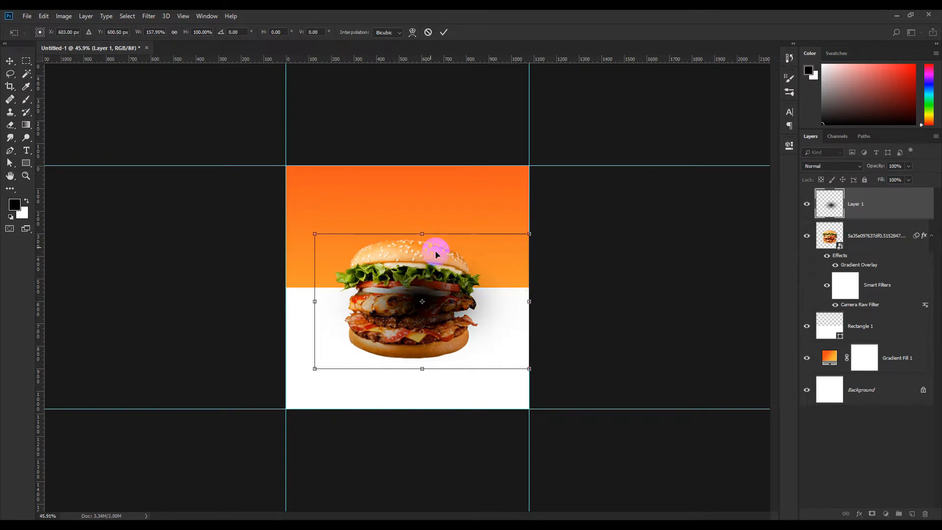
drag(422, 234, 434, 360)
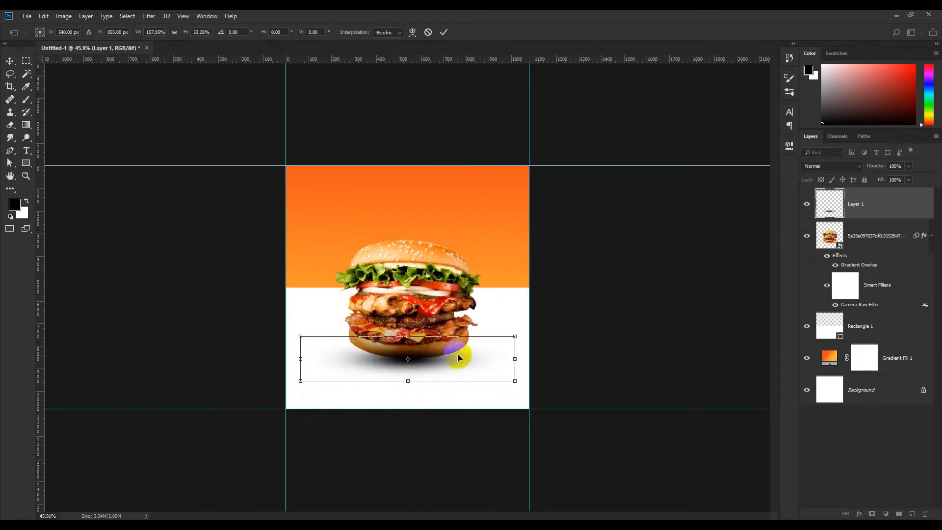
drag(513, 361, 530, 361)
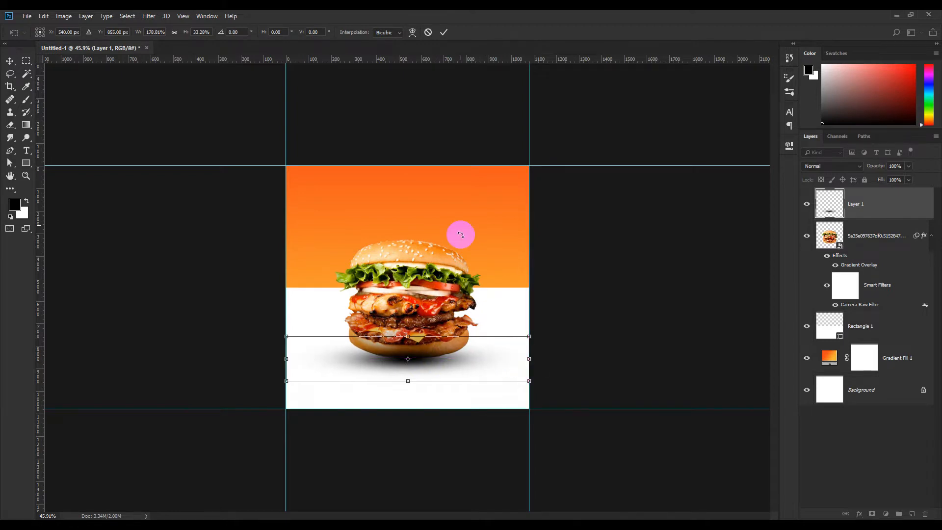
click(444, 32)
Step: Place the shadow layer directly below the burger layer and nudge the shadow slightly against the lower bun
drag(891, 213, 884, 290)
scroll(457, 353, down, 2)
scroll(457, 353, up, 7)
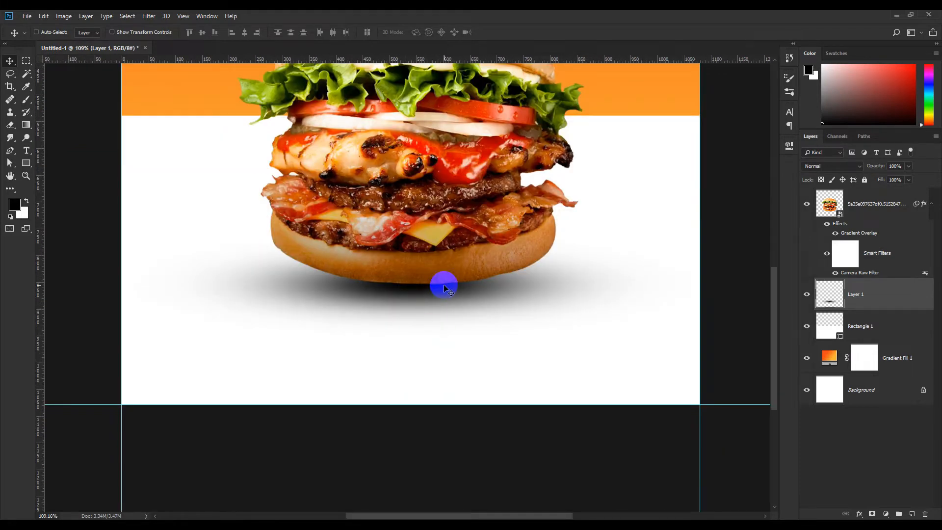
mouse_move(444, 287)
mouse_down()
mouse_move(440, 309)
mouse_move(437, 284)
mouse_up()
Step: Set the shadow layer's opacity to 80% and deselect all layers
scroll(441, 333, down, 5)
scroll(440, 332, up, 1)
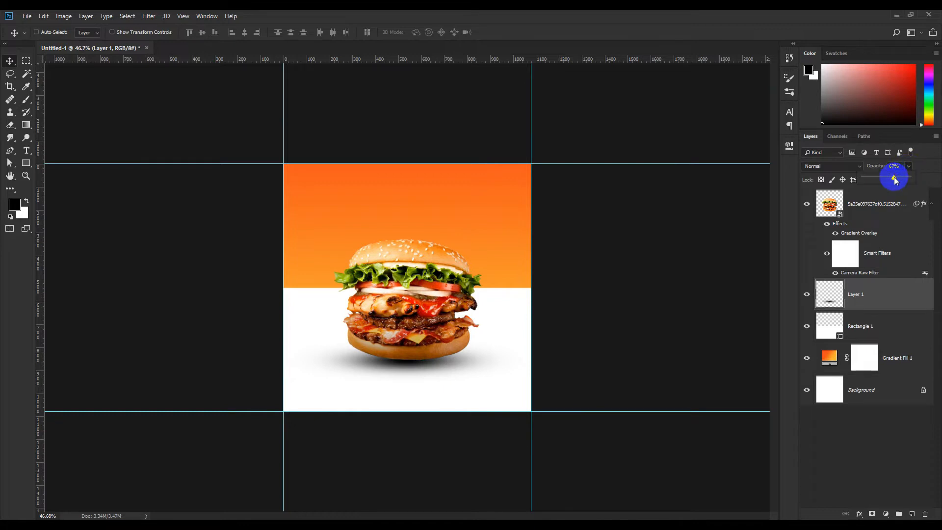
drag(899, 178, 901, 179)
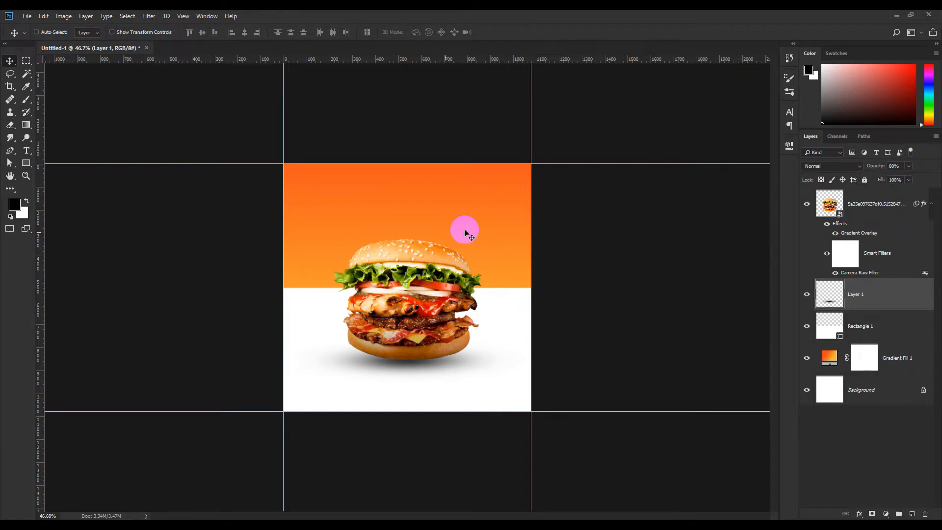
scroll(354, 248, down, 4)
scroll(391, 329, up, 6)
click(871, 451)
scroll(361, 307, down, 2)
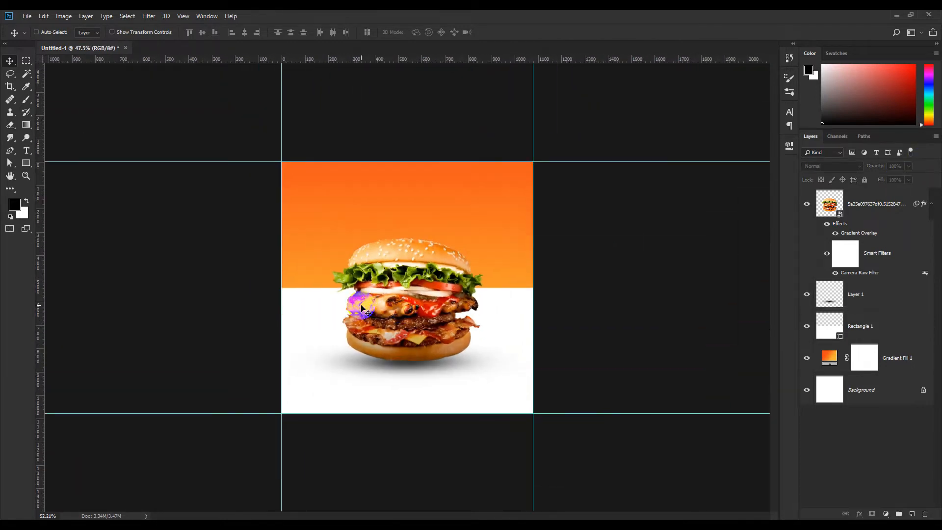
scroll(361, 308, up, 2)
scroll(452, 283, down, 3)
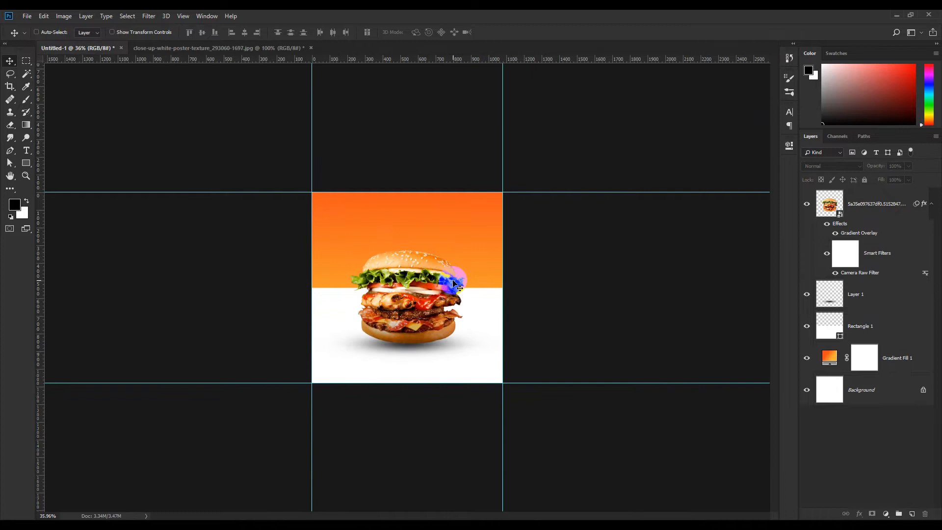
scroll(440, 274, up, 6)
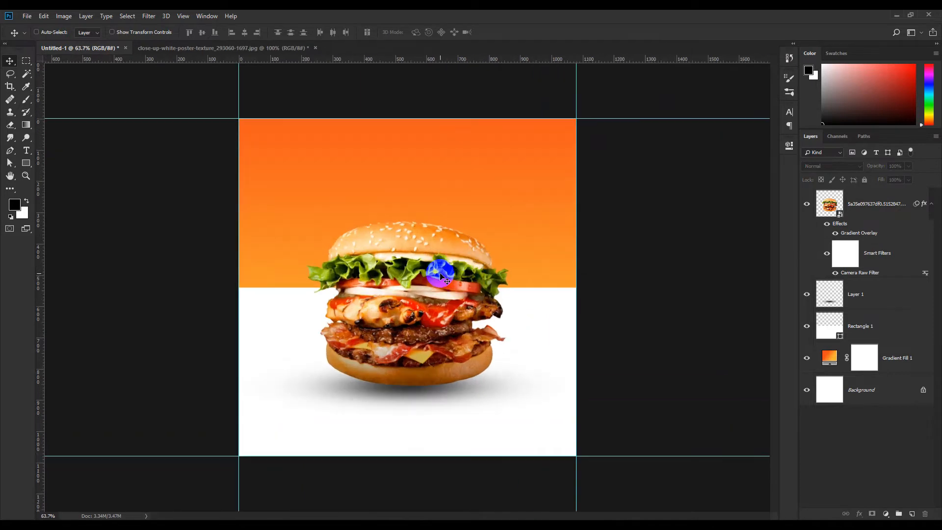
scroll(405, 263, down, 2)
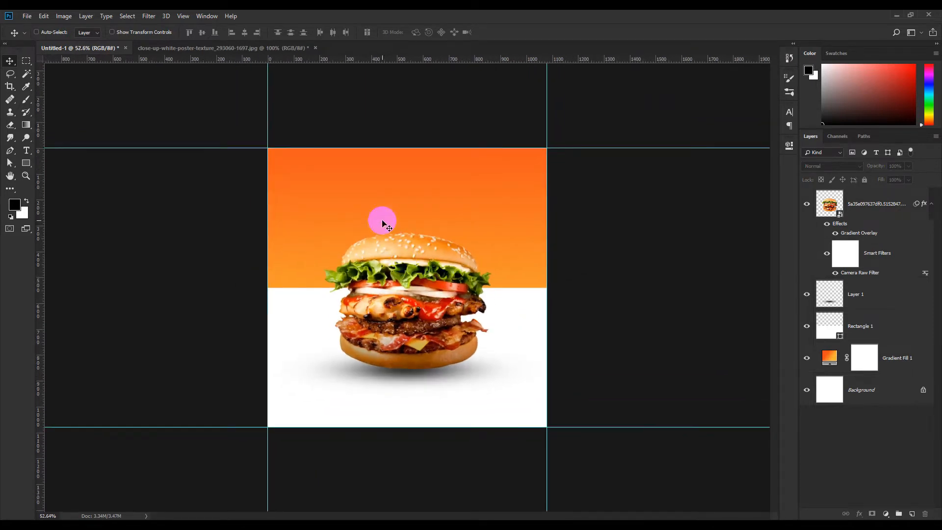
Step: Copy the Texture layer from the white poster texture document into the burger design, placed over the lower white half
click(245, 49)
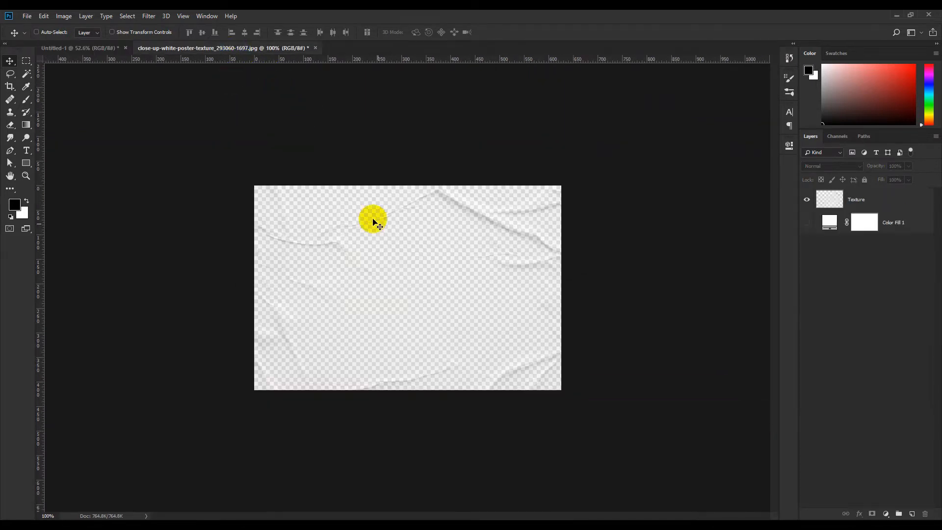
click(387, 241)
click(465, 204)
click(831, 198)
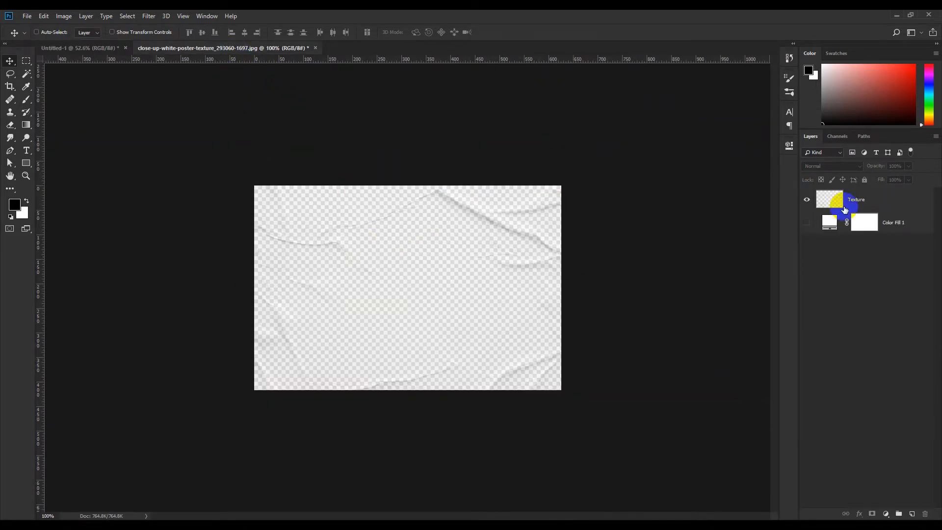
drag(388, 248, 208, 143)
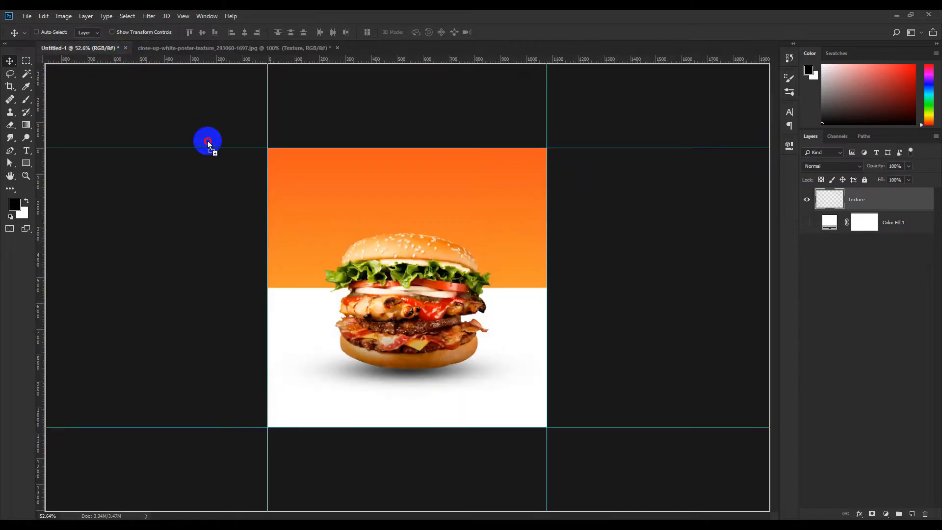
drag(417, 316, 429, 362)
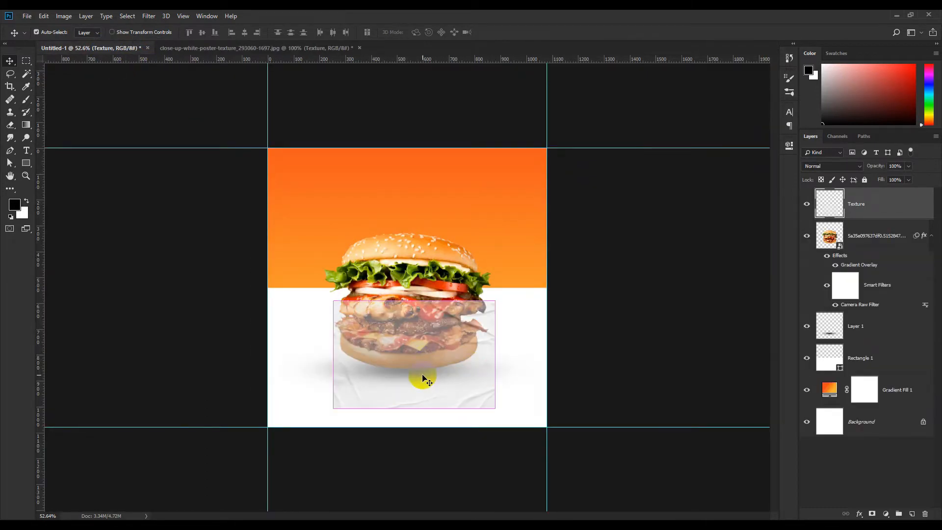
Step: Enlarge the Texture layer to about 1154 x 768 px and align its upper edge with the upper edge of the white half
key(ctrl+t)
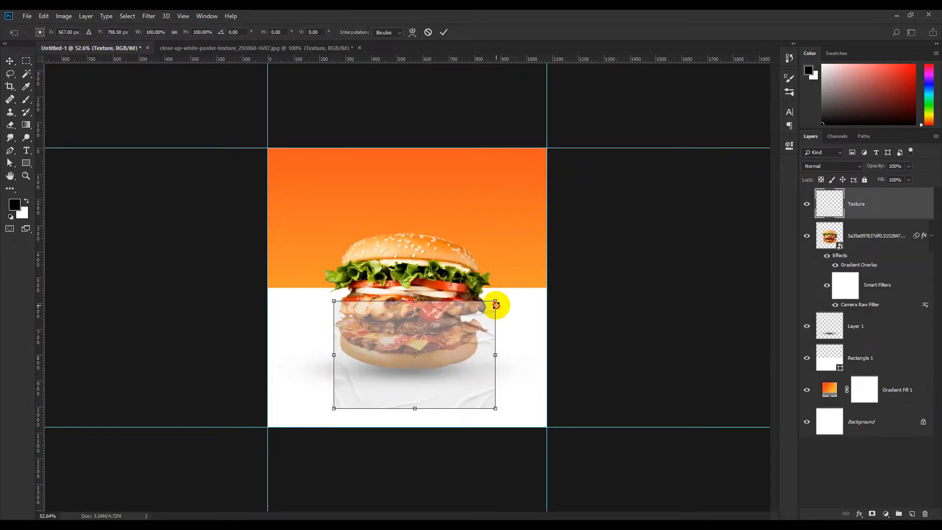
drag(496, 305, 572, 271)
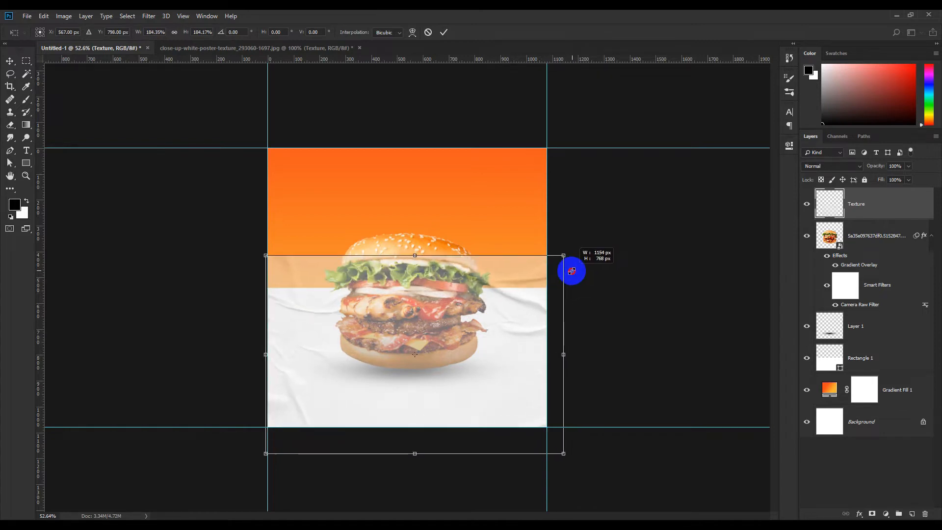
drag(532, 316, 531, 357)
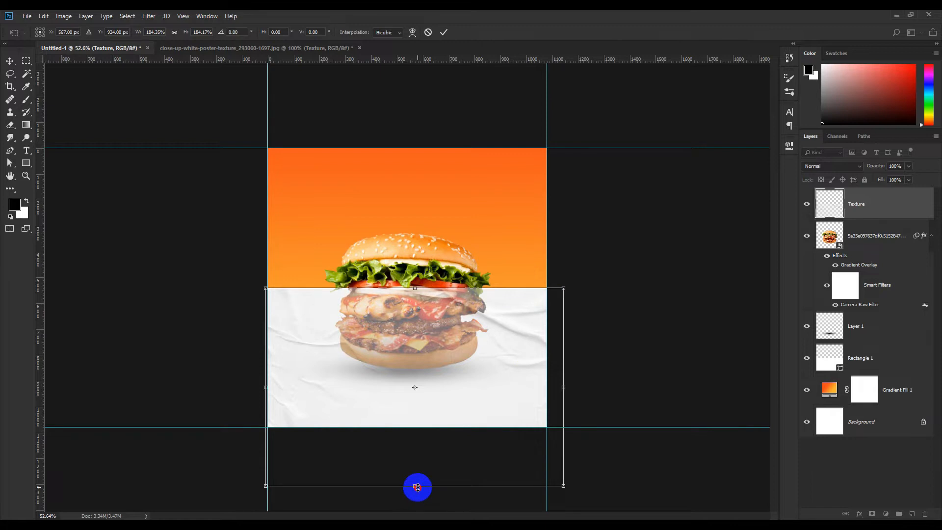
drag(417, 487, 412, 431)
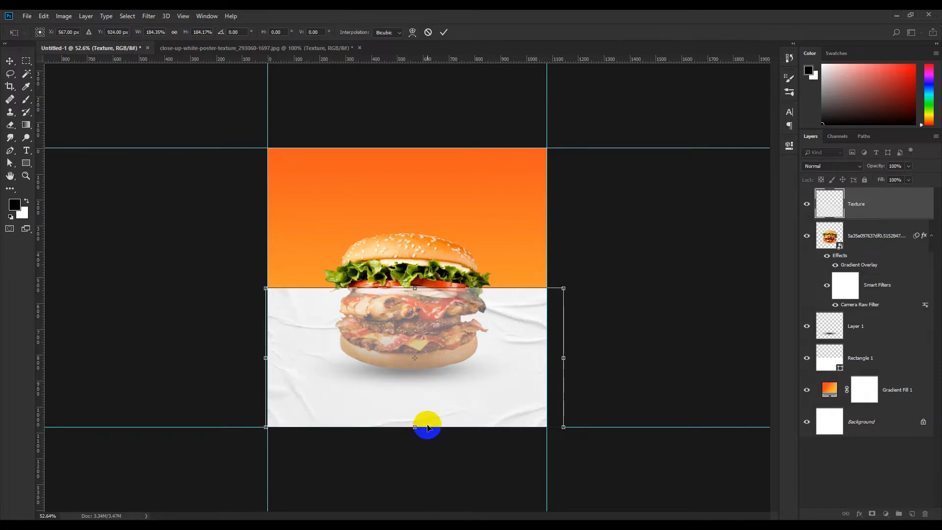
click(444, 32)
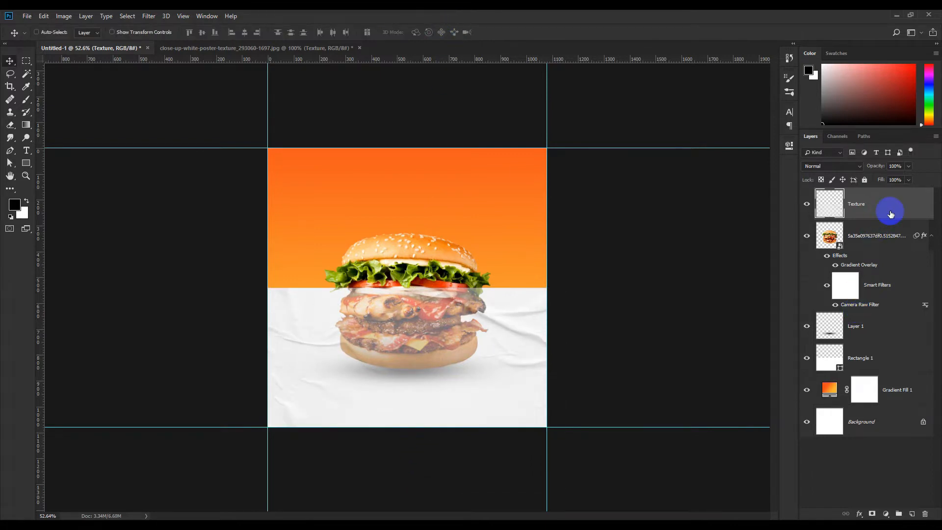
Step: Place the Texture layer directly above Rectangle 1 and clip it to that rectangle
drag(890, 214, 892, 355)
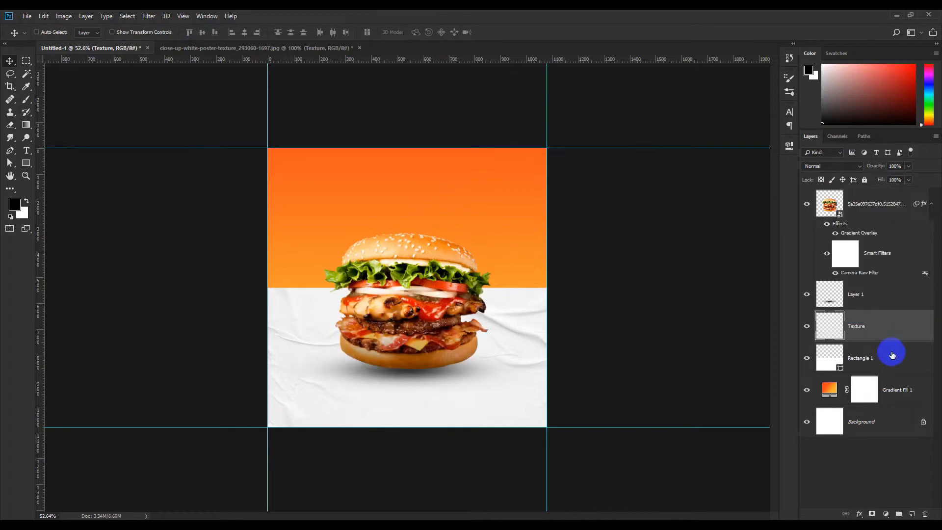
alt+click(871, 340)
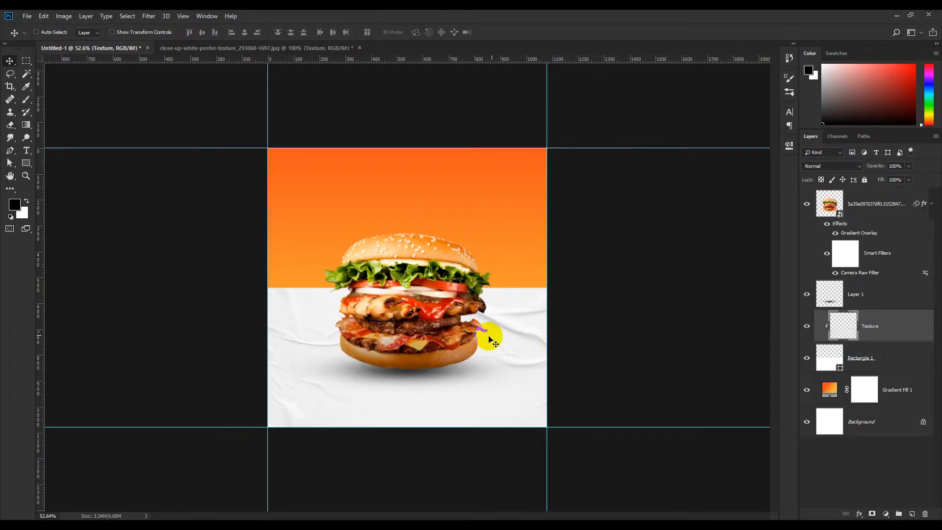
Step: Compare the white half with and without the clipped Texture layer and examine the composition at different magnifications
scroll(501, 339, up, 3)
scroll(503, 342, down, 4)
scroll(503, 342, up, 2)
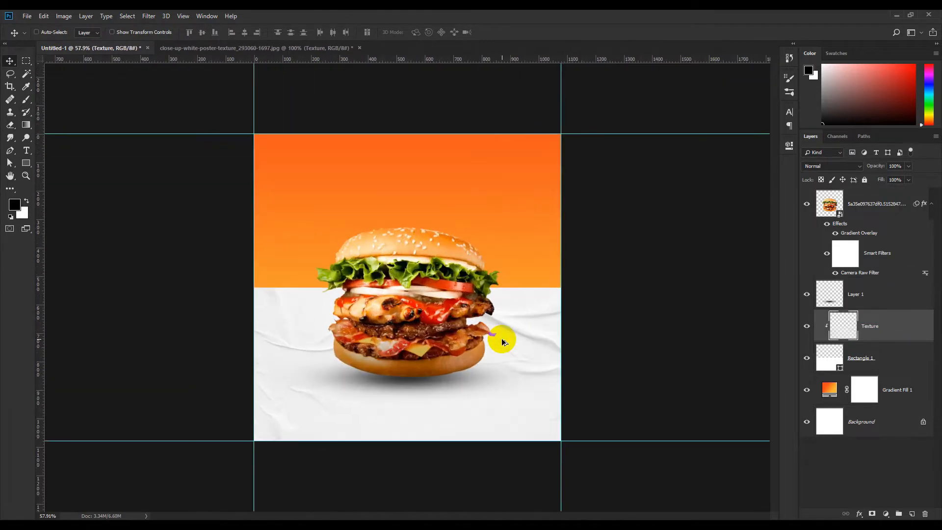
click(806, 327)
click(806, 328)
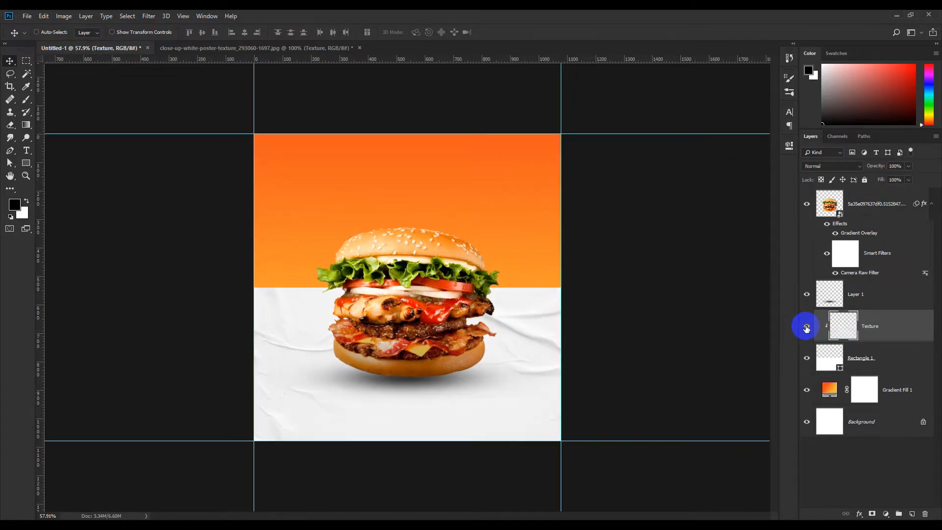
scroll(444, 270, down, 2)
scroll(447, 272, up, 2)
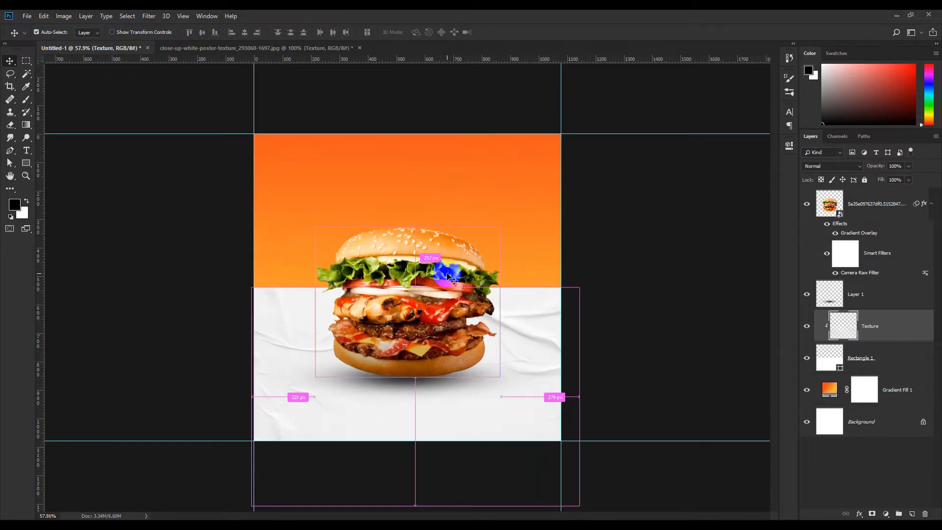
scroll(318, 199, down, 2)
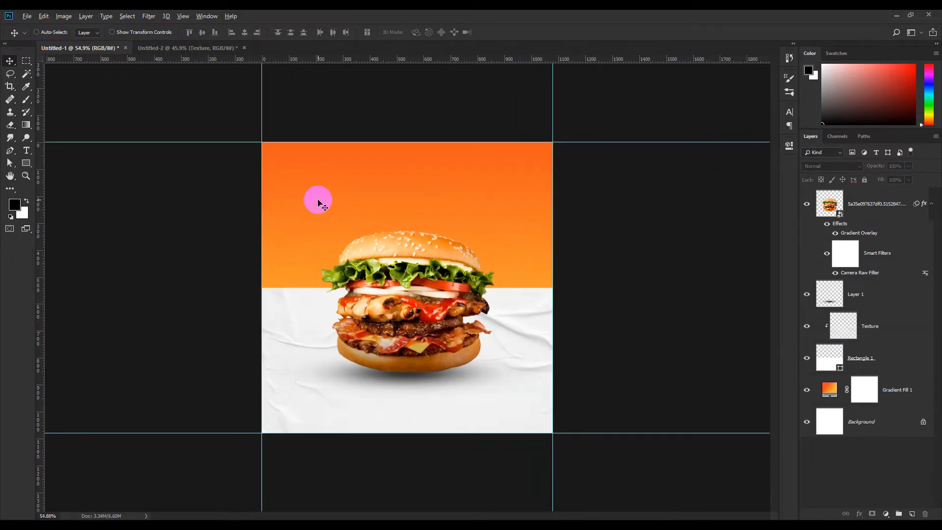
Step: Copy the Texture layer from Untitled-2 into the burger design and place it directly above Gradient Fill 1
scroll(324, 245, up, 2)
click(184, 48)
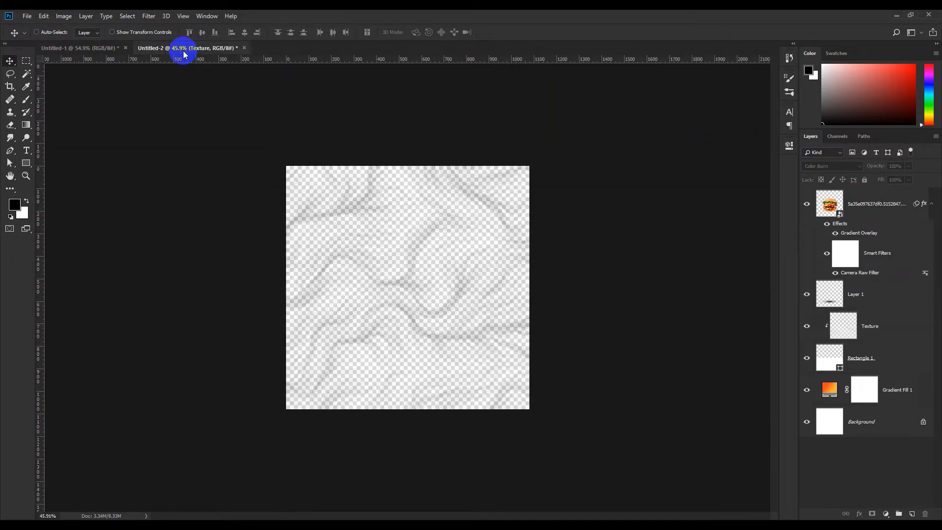
drag(429, 270, 404, 257)
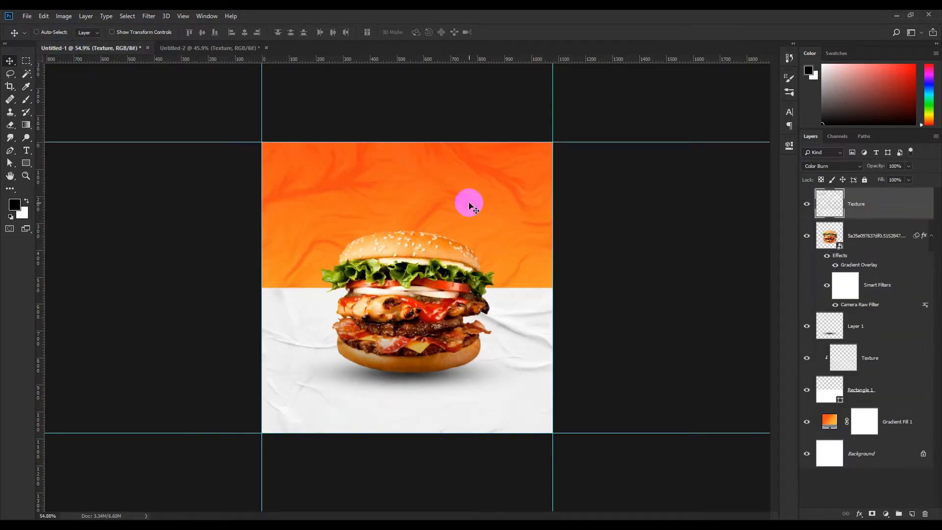
drag(469, 204, 468, 196)
drag(894, 211, 896, 414)
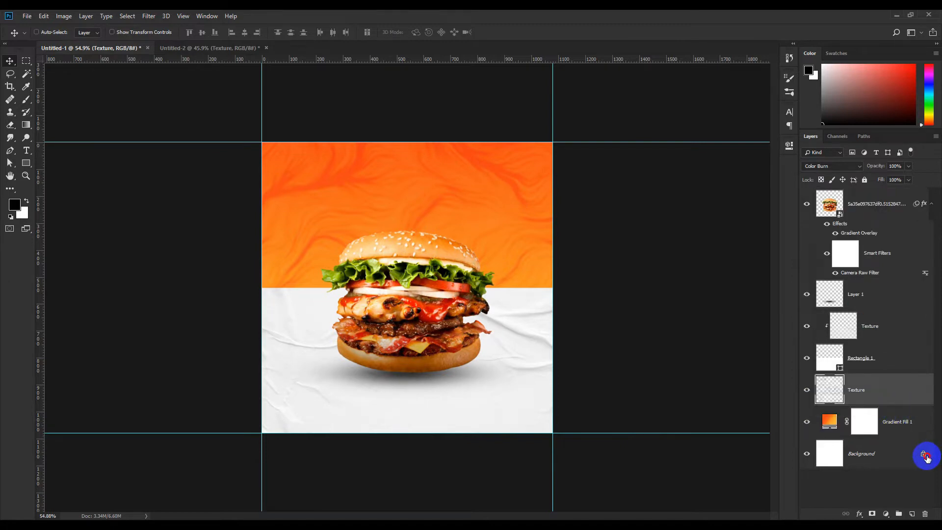
Step: Unlock and delete the Background layer
click(924, 455)
key(Delete)
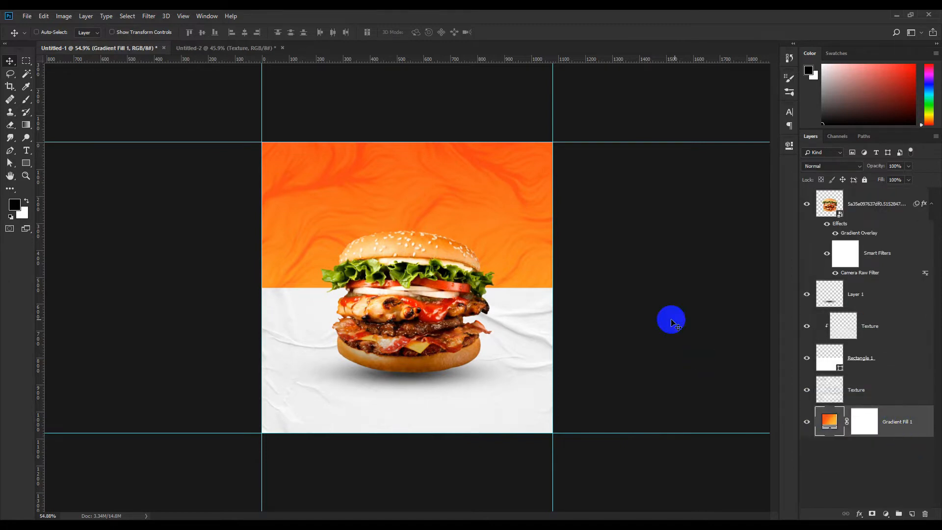
Step: Reposition the Texture layer above Gradient Fill 1 so its folds sit differently across the orange half
click(883, 389)
drag(412, 187, 461, 192)
scroll(441, 364, up, 3)
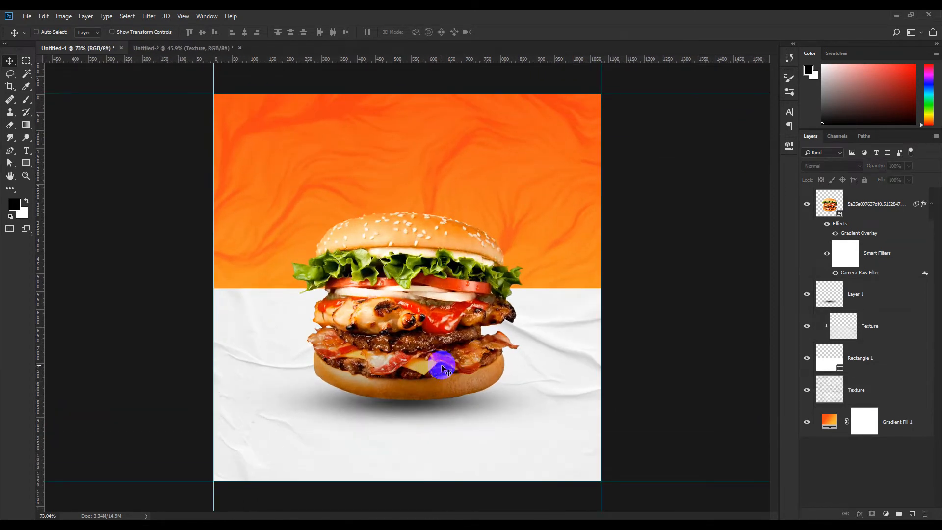
scroll(434, 365, down, 2)
Step: Nudge the burger's shadow on Layer 1 slightly and deselect all layers
click(873, 300)
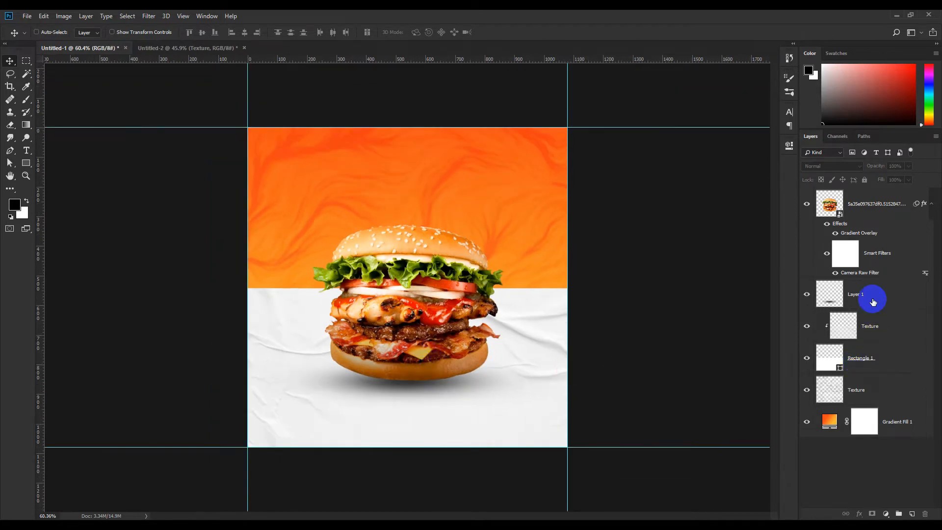
drag(466, 386, 465, 387)
click(848, 460)
scroll(405, 298, down, 4)
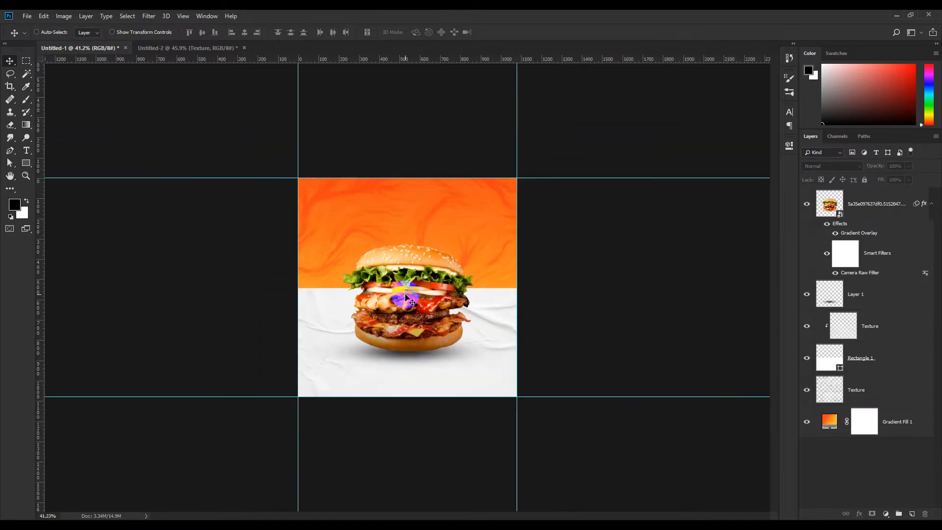
scroll(405, 294, up, 4)
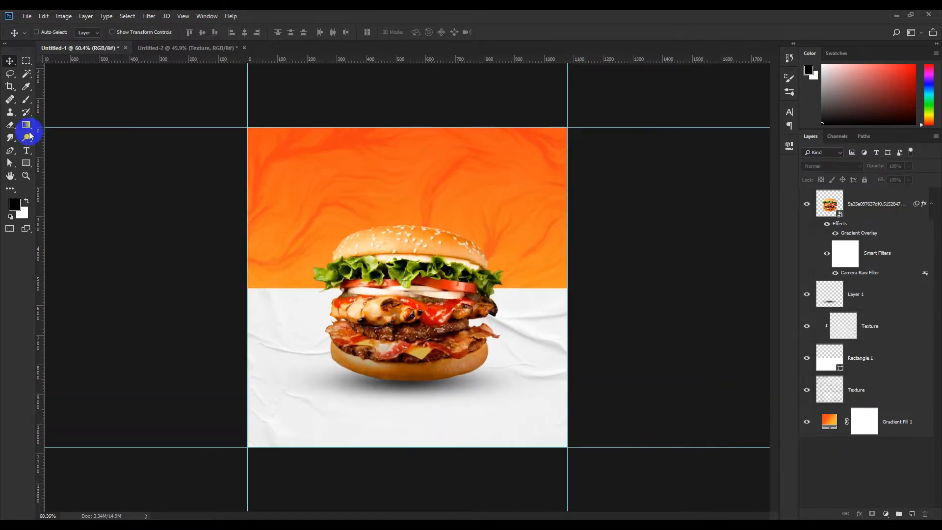
Step: Add the white text "BURGER" in the Hey October font on the orange area above the burger
click(26, 150)
click(375, 195)
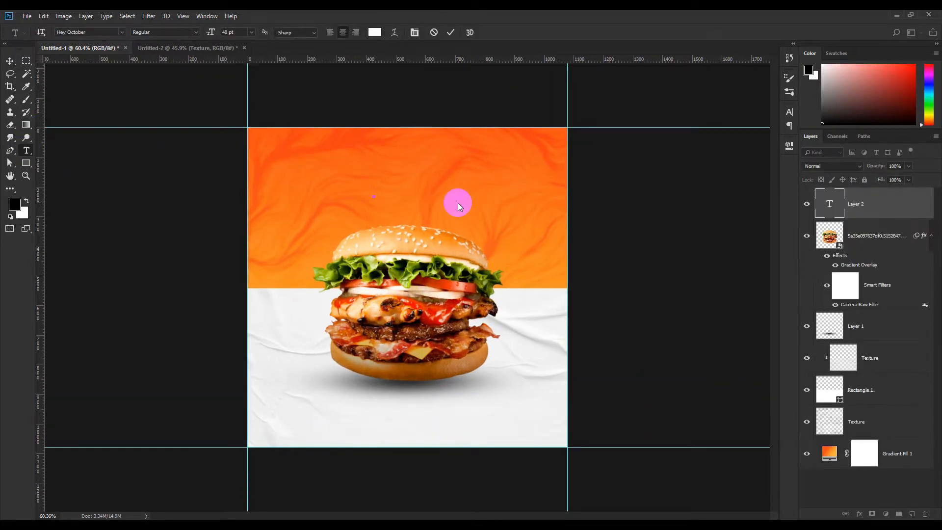
text(BURGER)
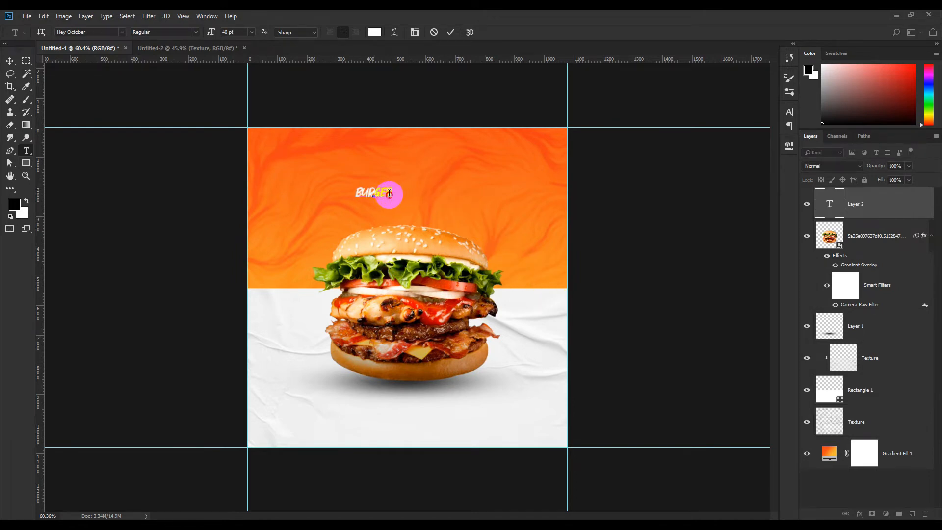
Step: Set the font size of the BURGER text to 100 pt and commit the text
drag(390, 193, 311, 193)
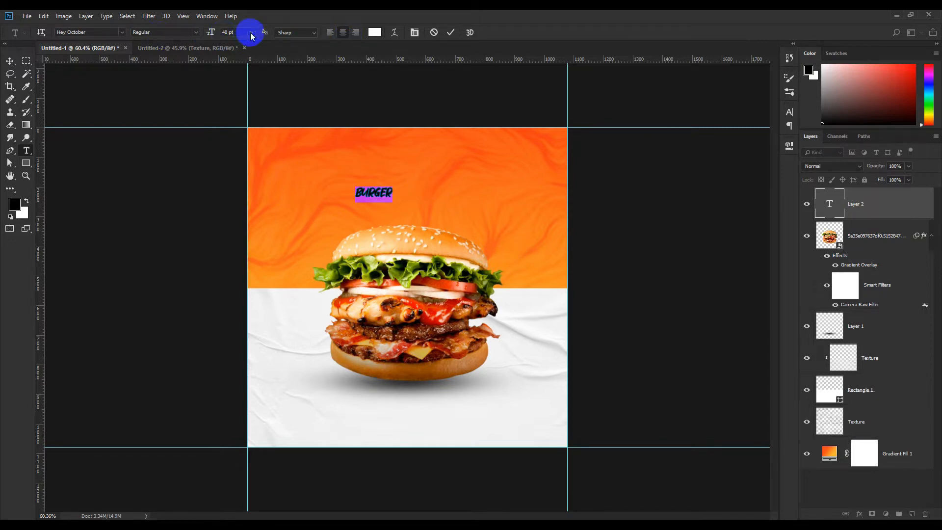
click(208, 33)
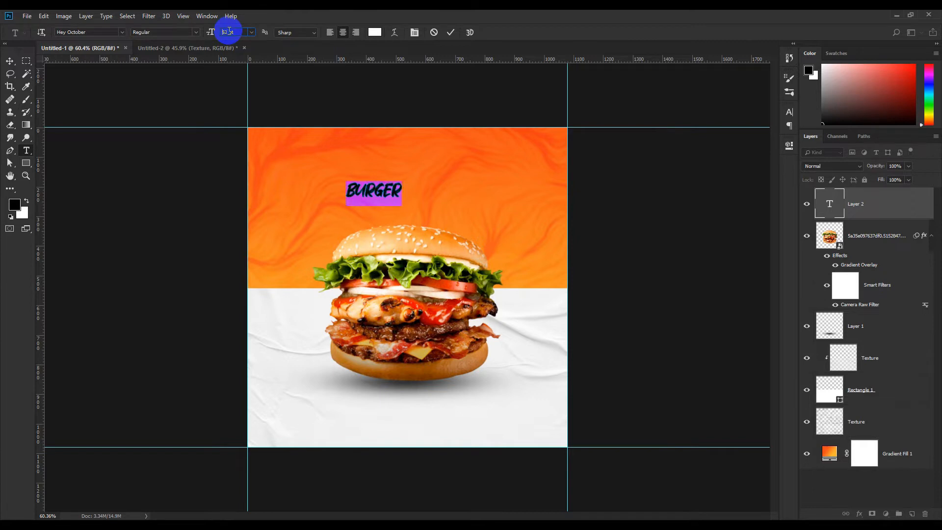
scroll(229, 30, up, 14)
click(788, 113)
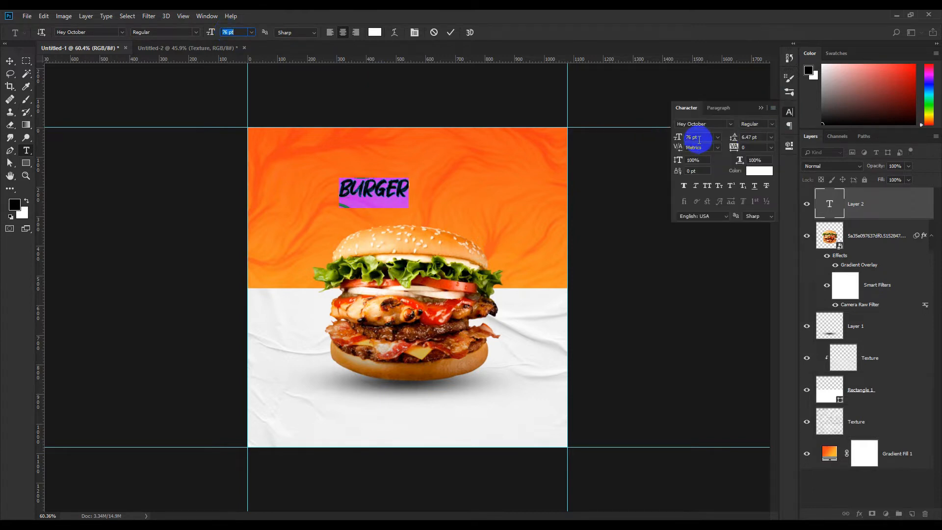
click(698, 139)
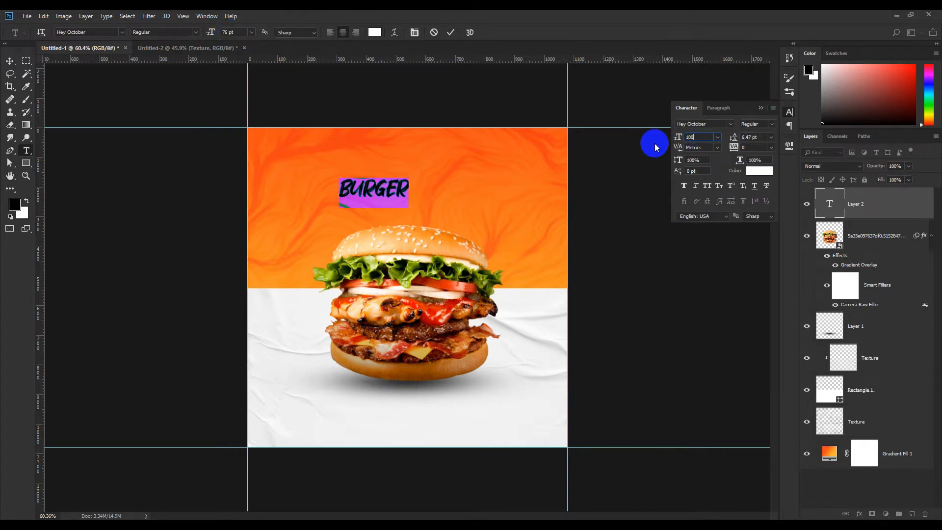
key(Return)
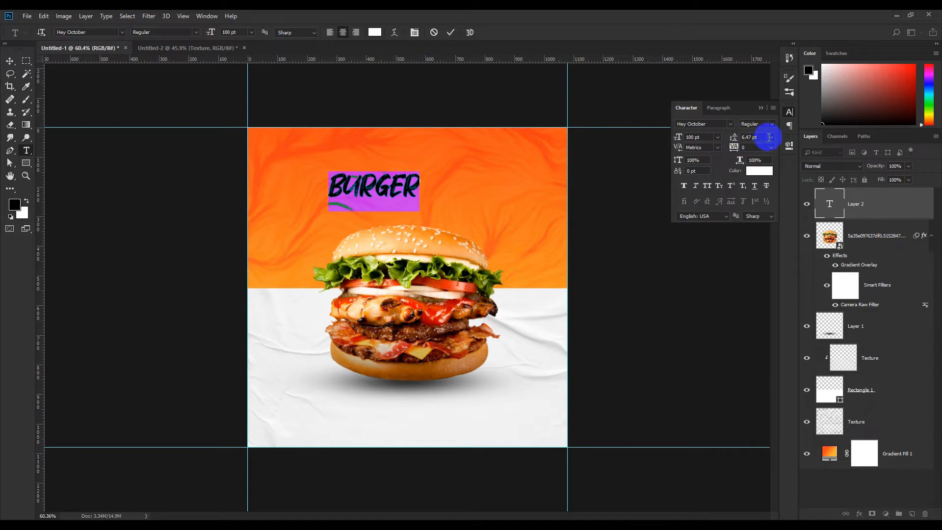
click(761, 108)
click(451, 32)
Step: Move the BURGER text over the burger's centre and scale it proportionally to 192.61%
click(9, 61)
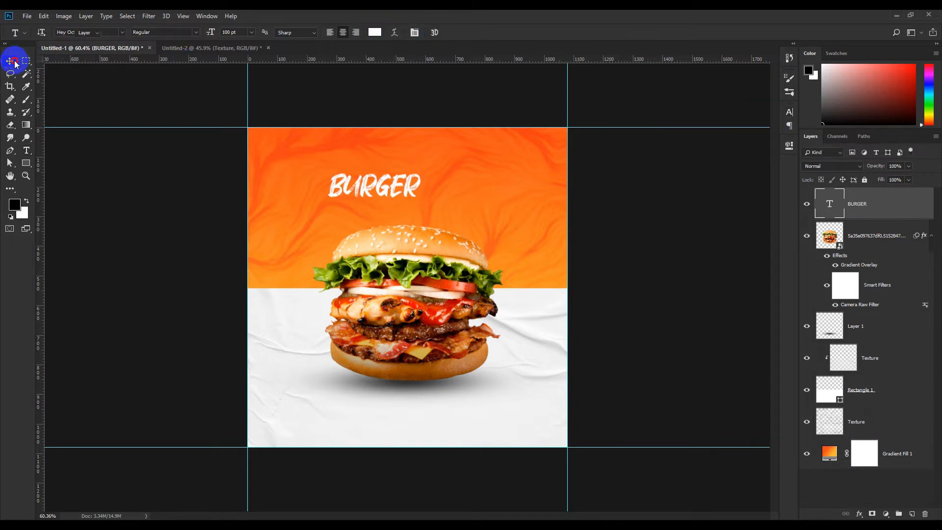
drag(369, 190, 401, 190)
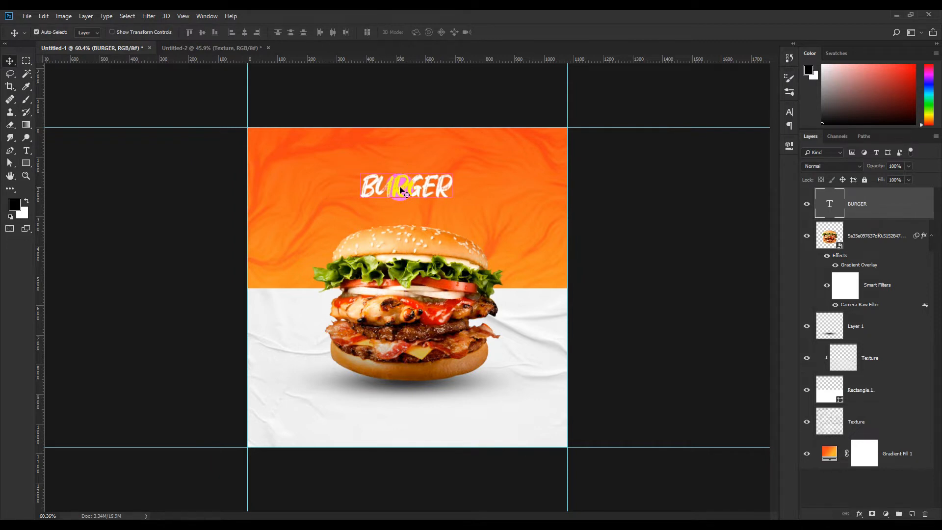
key(ctrl+t)
drag(456, 172, 500, 159)
drag(451, 190, 460, 201)
click(444, 32)
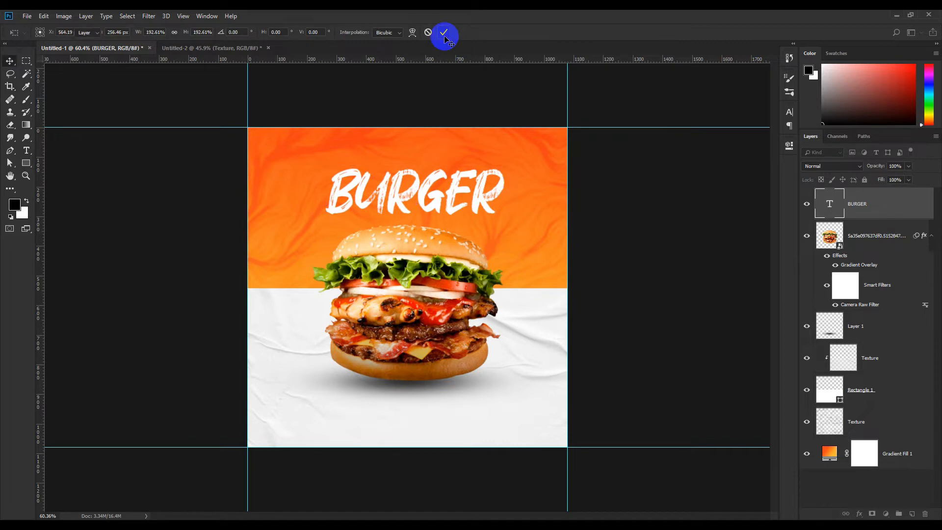
Step: Scale the BURGER text down to 71.50% and reposition it above the burger
click(26, 152)
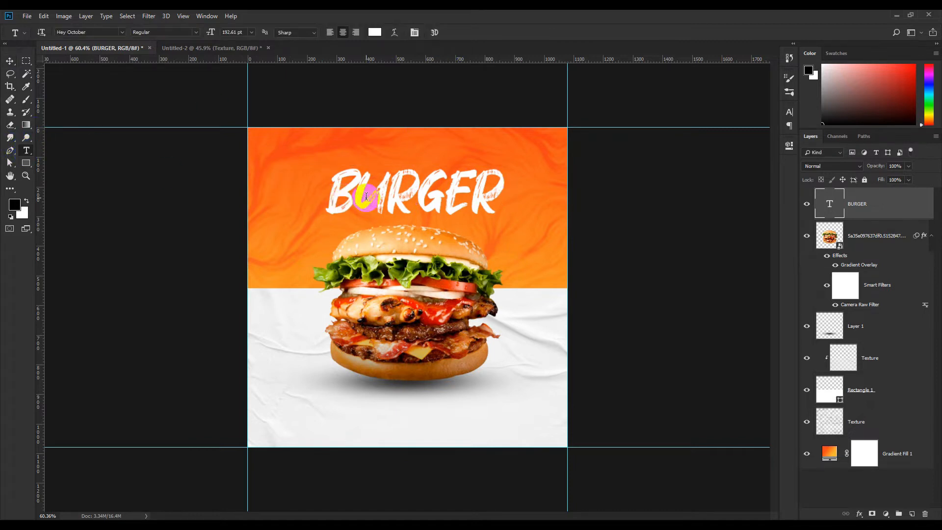
click(9, 62)
key(ctrl+t)
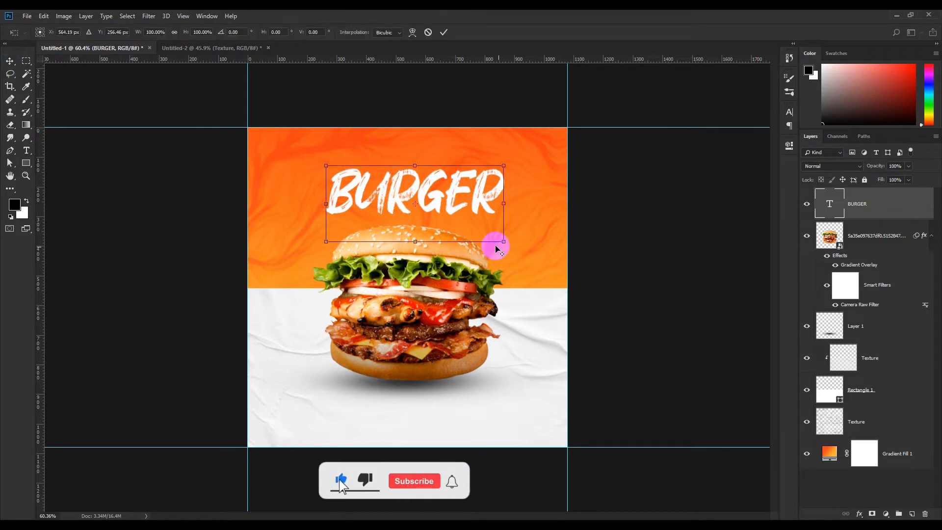
drag(504, 242, 478, 231)
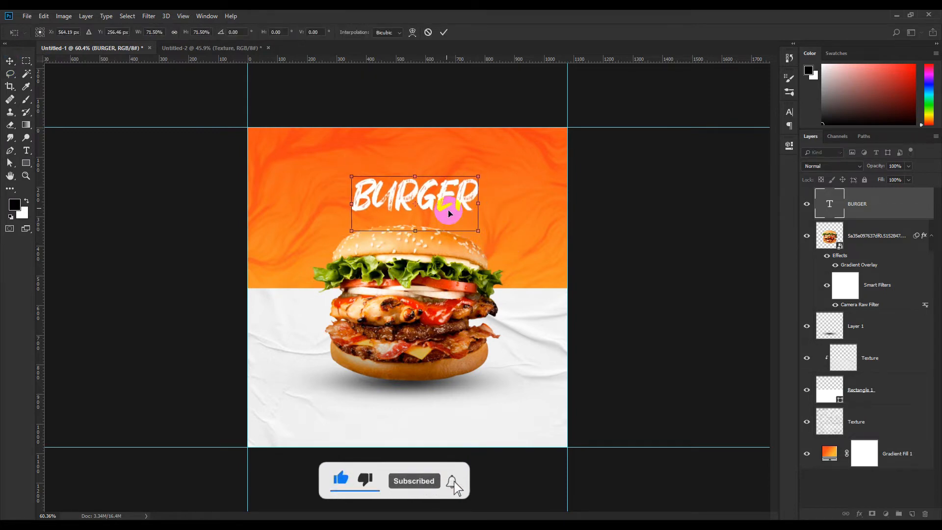
drag(436, 201, 416, 157)
click(444, 32)
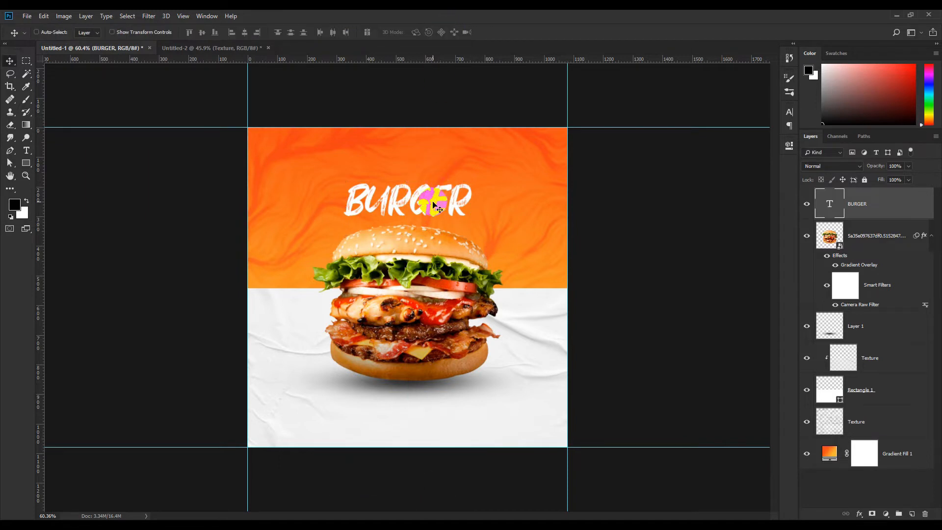
Step: Duplicate the BURGER text directly above itself and replace the copy's wording with "Delicious"
alt+drag(432, 199, 432, 158)
click(27, 150)
click(343, 159)
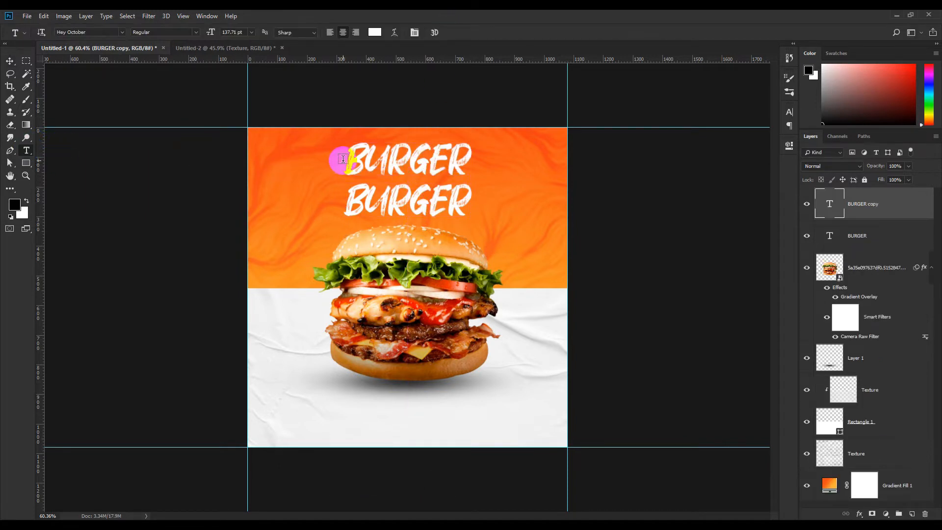
drag(347, 159, 492, 159)
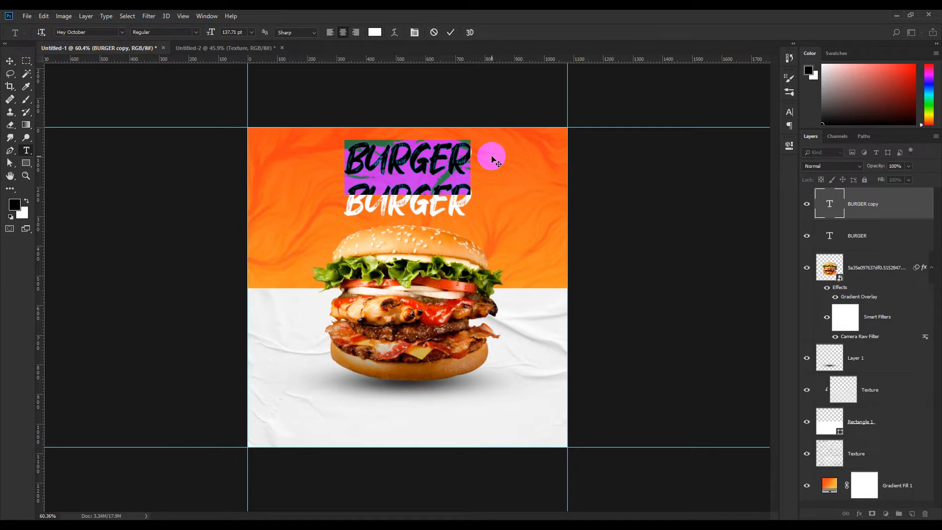
text(De)
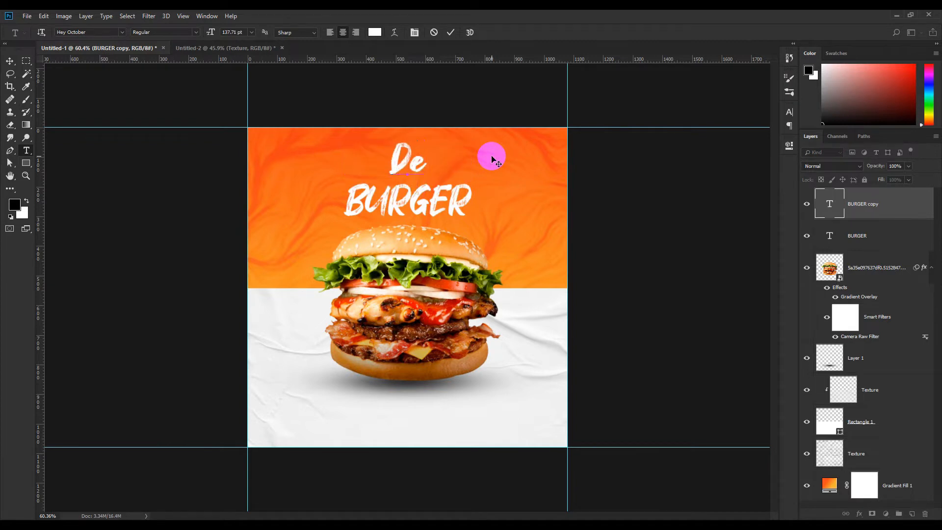
text(licious)
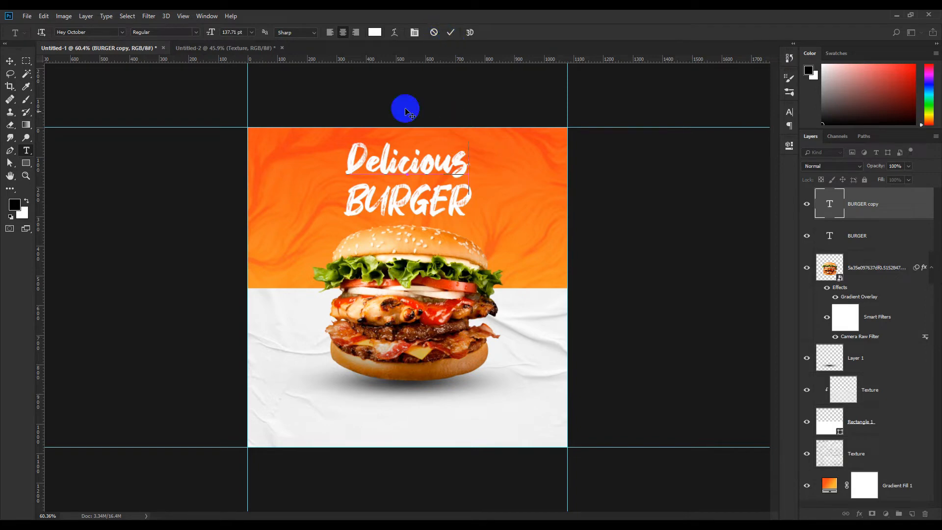
click(450, 32)
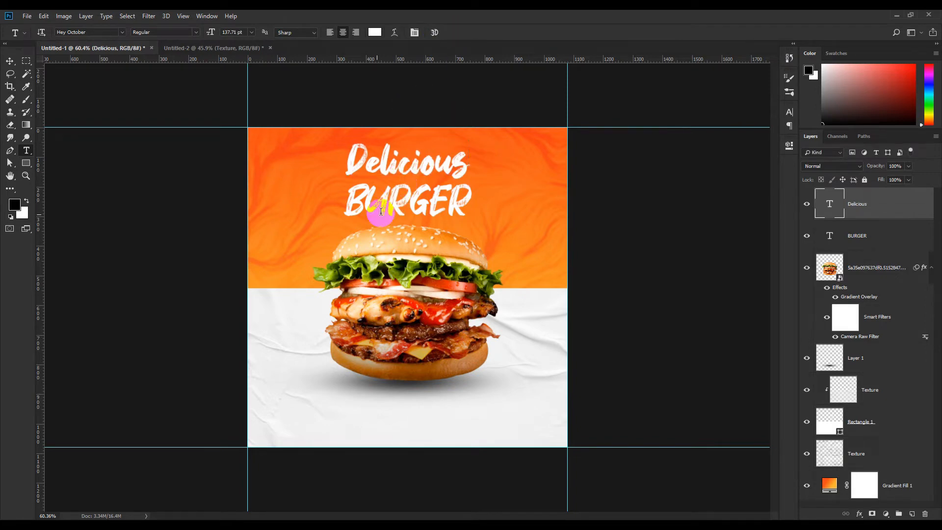
Step: Change the font of the BURGER text to DCC - Ash Regular
drag(353, 208, 553, 201)
click(106, 32)
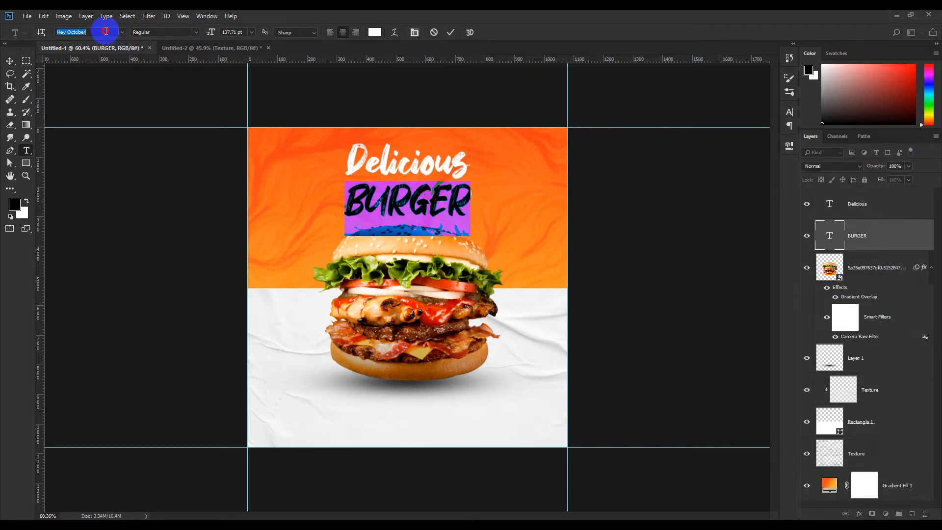
text(dcc)
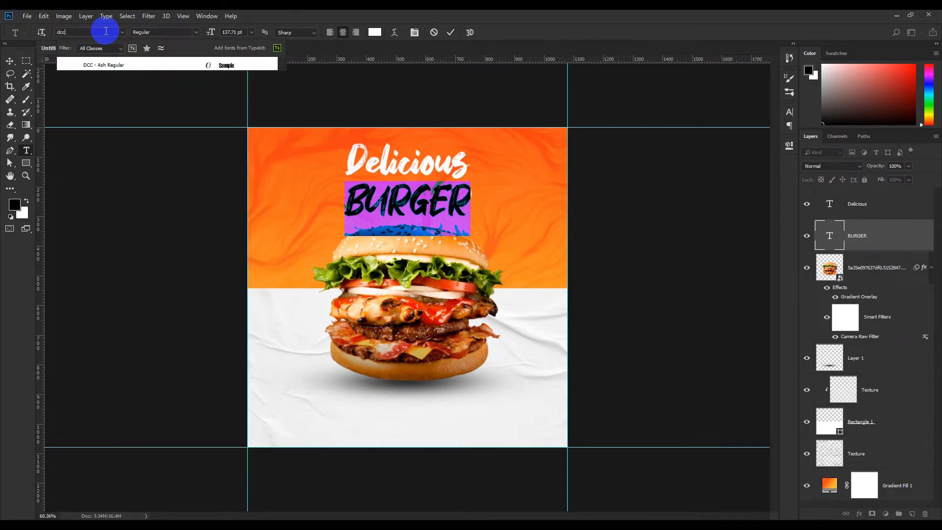
click(106, 65)
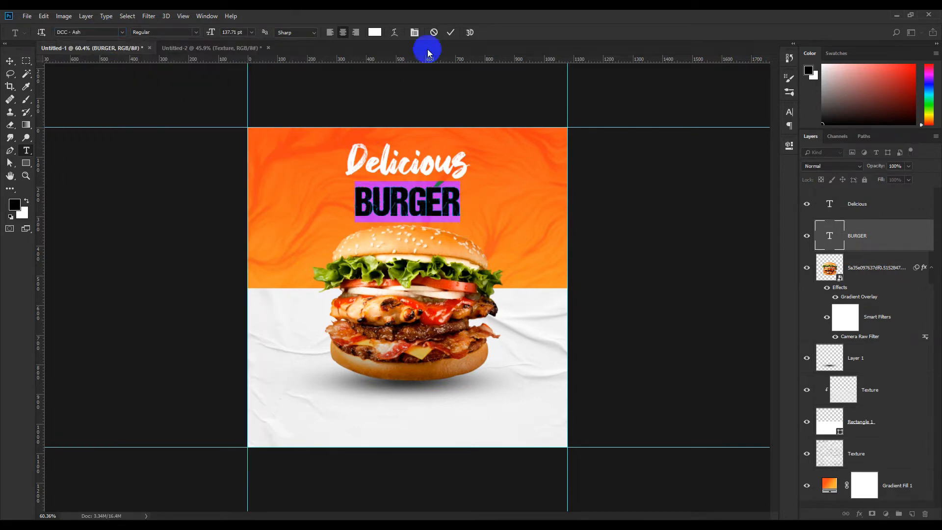
key(ctrl+h)
Step: Scale the BURGER text up proportionally around its centre until it is about as wide as the burger bun
click(9, 60)
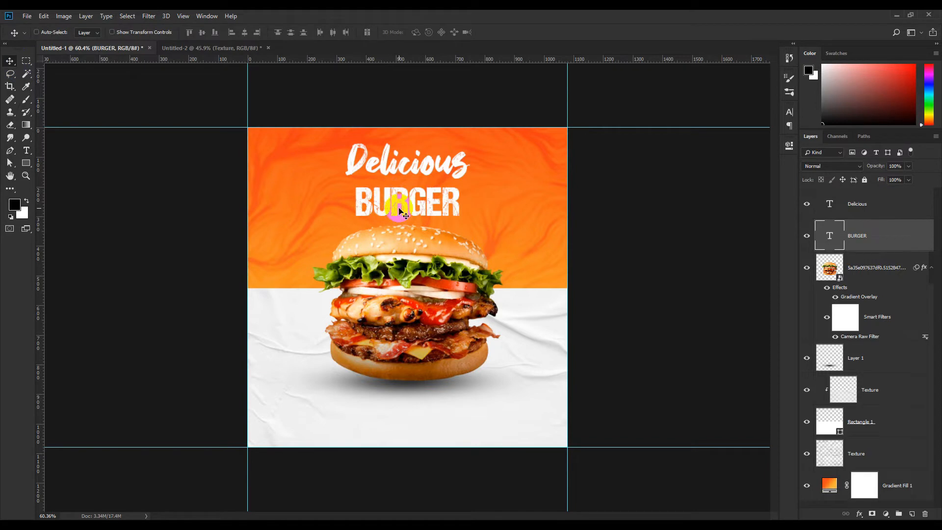
key(ctrl+t)
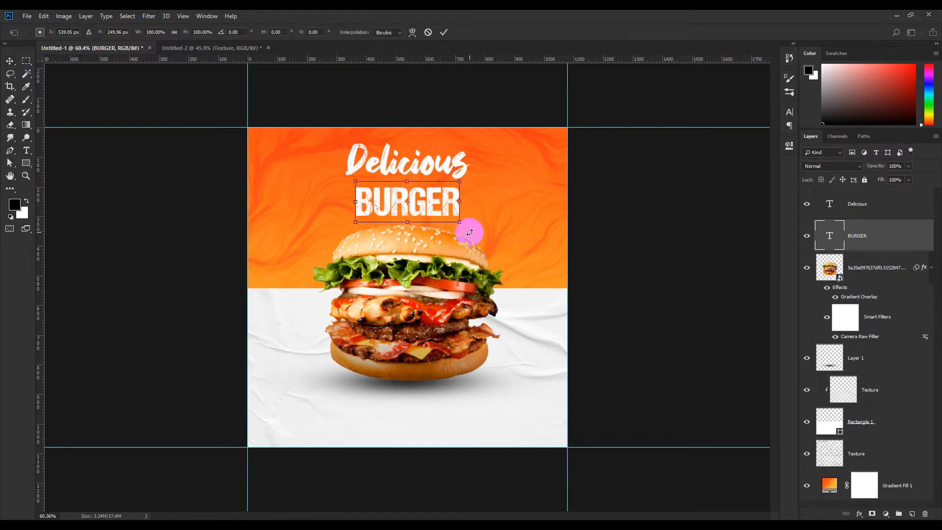
drag(457, 224, 480, 241)
click(443, 32)
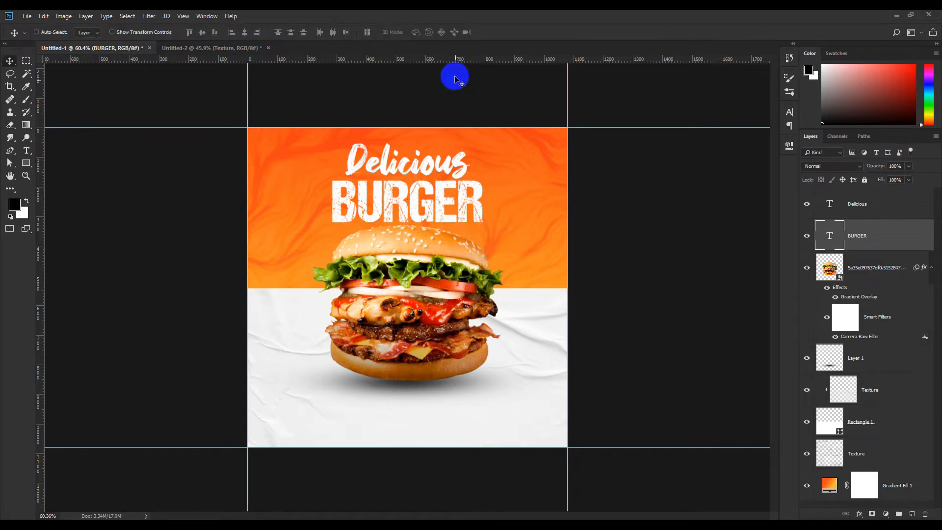
Step: Scale the Delicious text down proportionally so it is narrower than BURGER and sits centred just above it
scroll(447, 189, down, 2)
scroll(447, 188, up, 2)
click(885, 211)
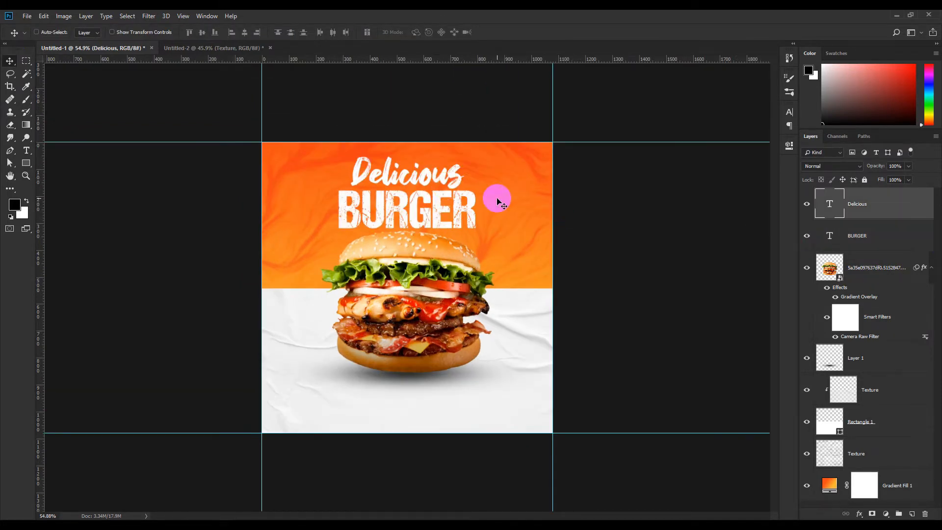
key(ctrl+t)
scroll(415, 166, up, 3)
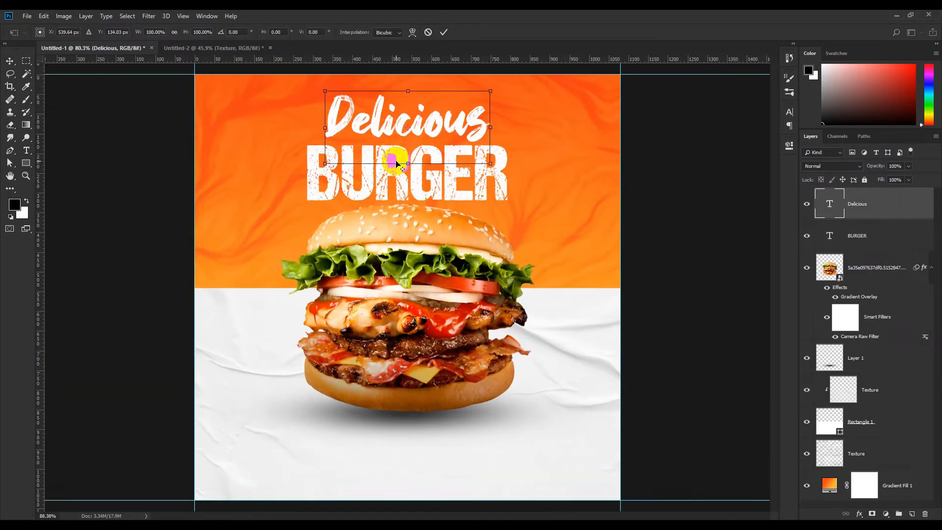
drag(500, 87, 479, 84)
click(443, 32)
scroll(431, 172, down, 3)
scroll(432, 173, up, 1)
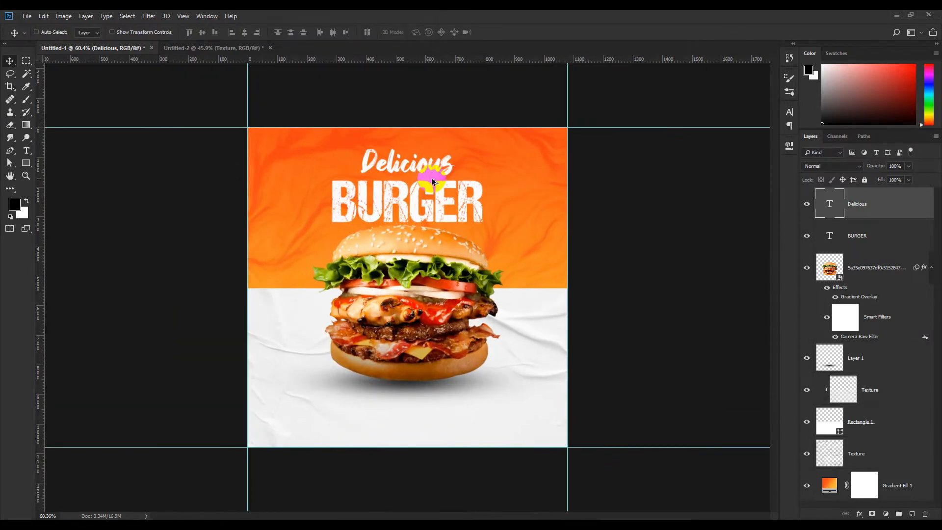
drag(426, 170, 426, 170)
Step: Move the Delicious and BURGER text layers together slightly upward, away from the top bun
scroll(426, 169, down, 2)
scroll(426, 156, up, 4)
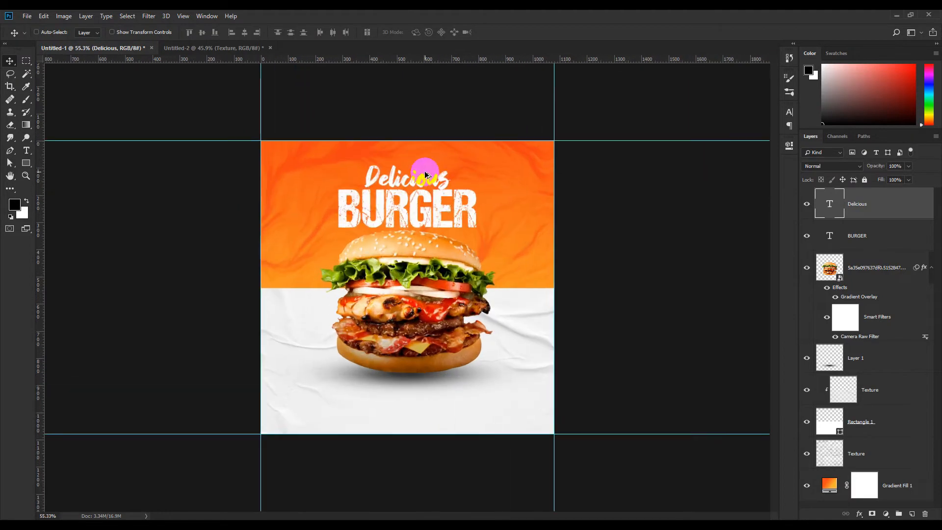
scroll(426, 156, up, 5)
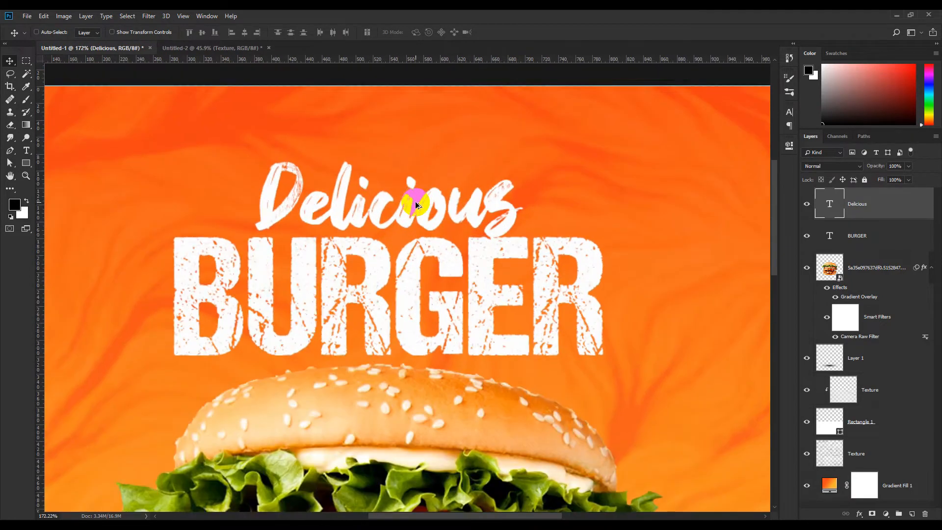
scroll(416, 209, down, 5)
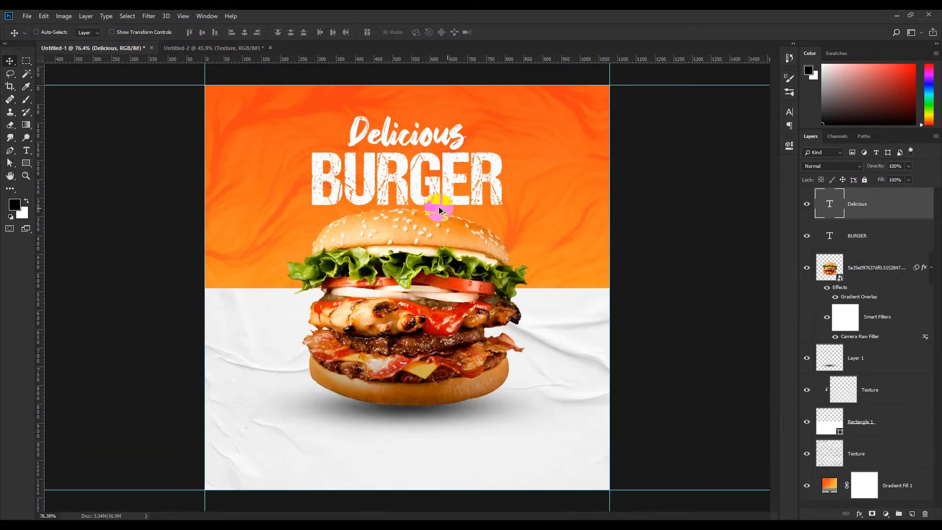
shift+click(908, 245)
drag(446, 183, 445, 175)
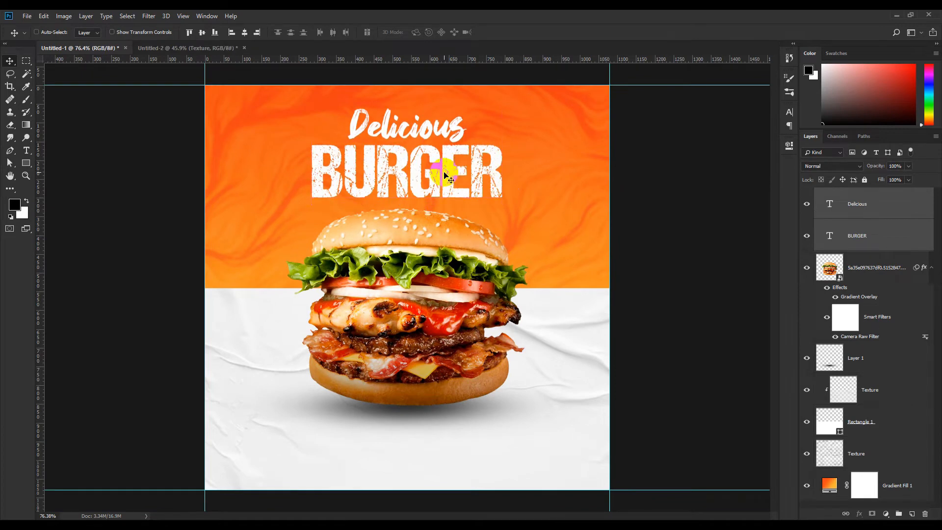
scroll(446, 178, down, 4)
scroll(450, 200, up, 3)
scroll(447, 198, down, 1)
ctrl+click(246, 185)
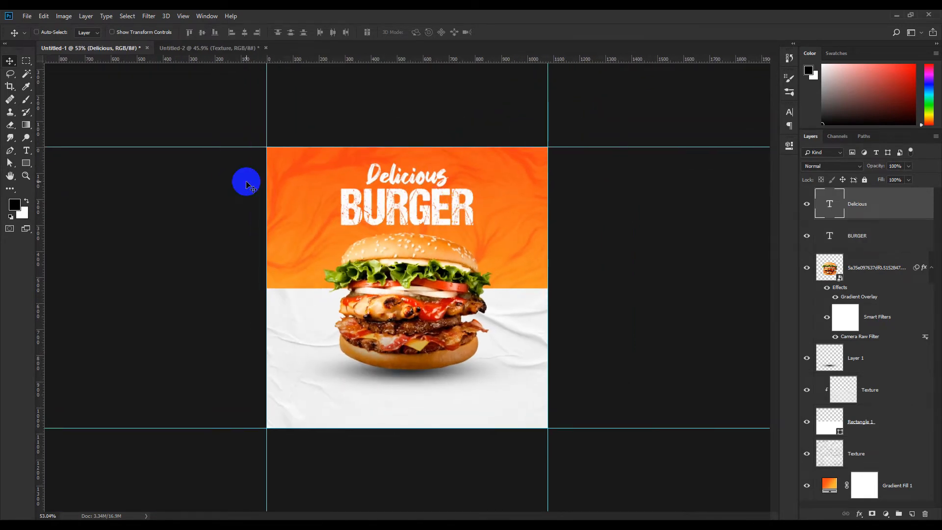
Step: Create a black 50 x 50 px rectangle shape on the canvas
scroll(247, 185, down, 1)
scroll(246, 185, up, 1)
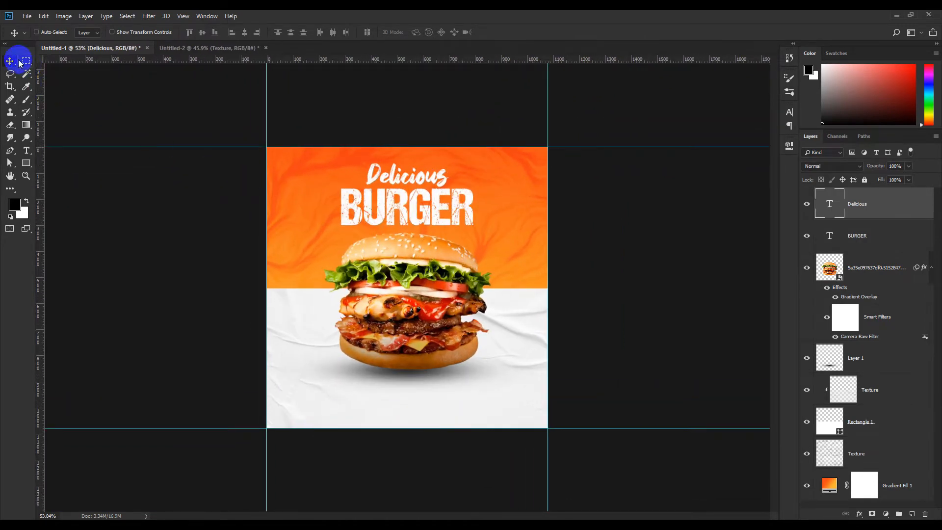
click(23, 168)
click(332, 175)
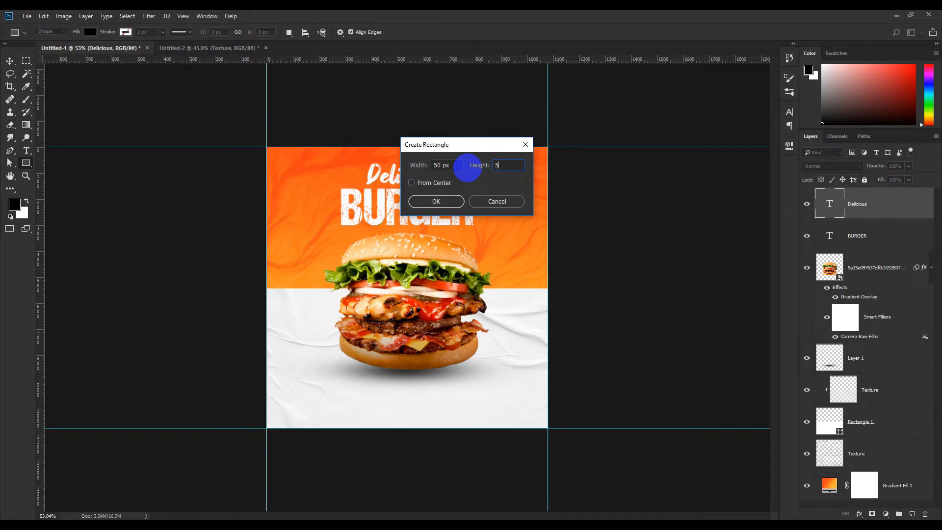
click(444, 199)
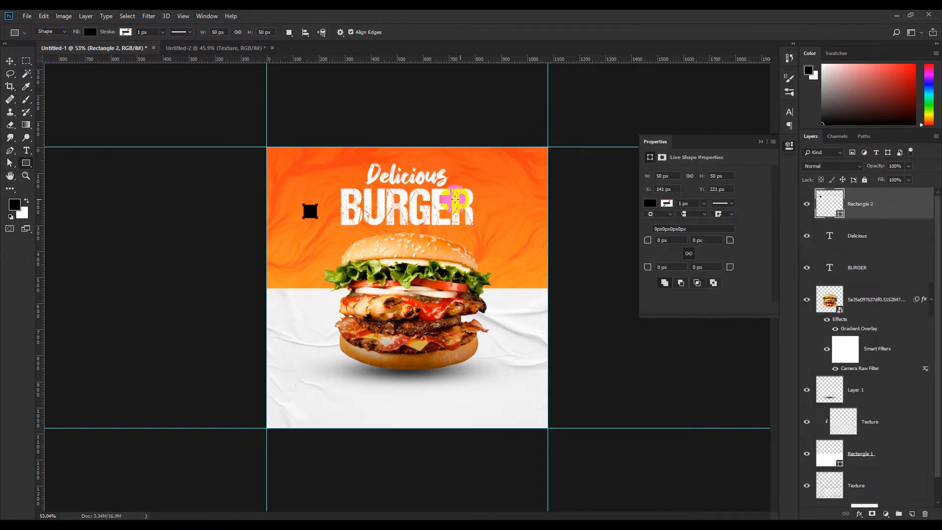
click(764, 141)
Step: Select the whole canvas and align the black square to its top-left corner
click(10, 61)
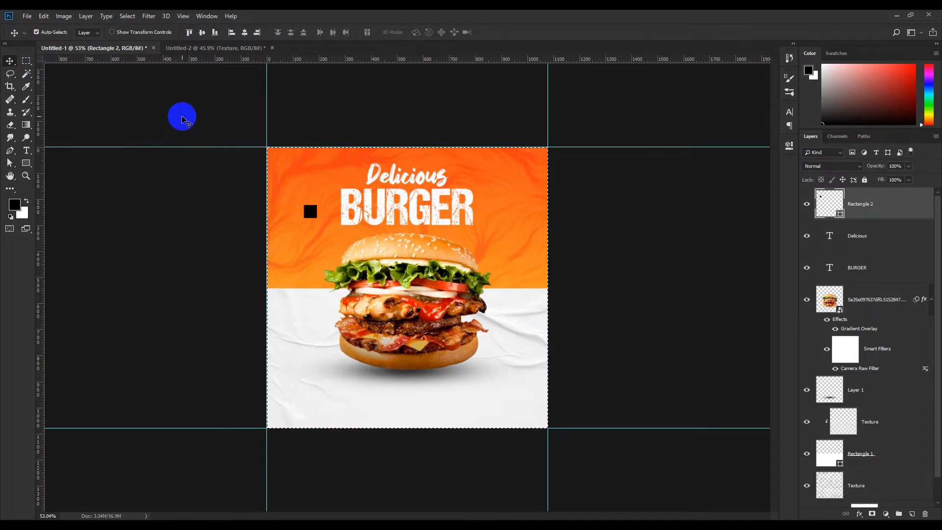
key(ctrl+a)
click(232, 35)
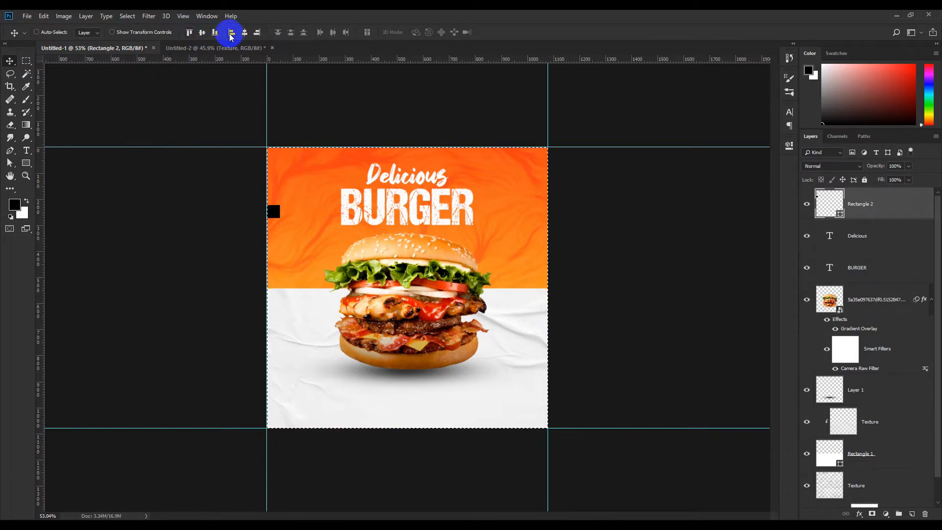
click(189, 32)
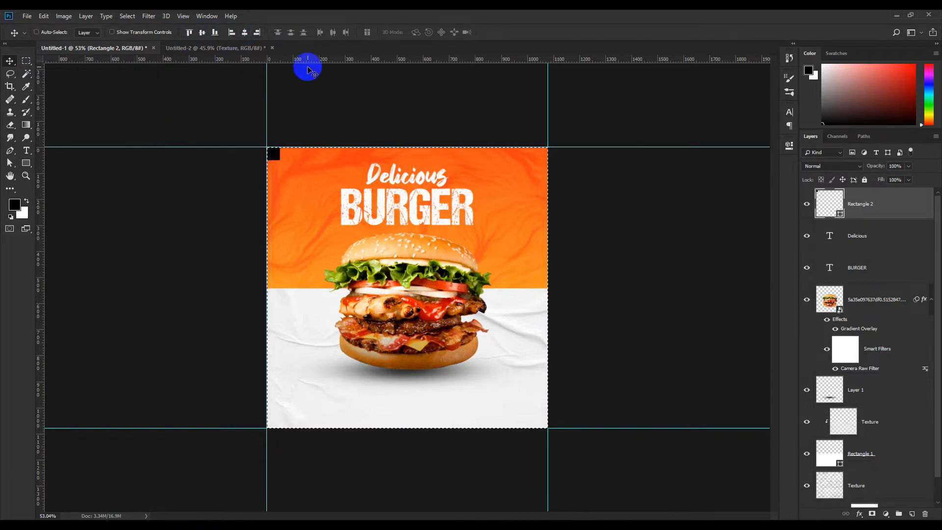
Step: Add guides 50 px inside all four canvas edges, aligning the black square to the other corners as a spacer
drag(312, 60, 295, 157)
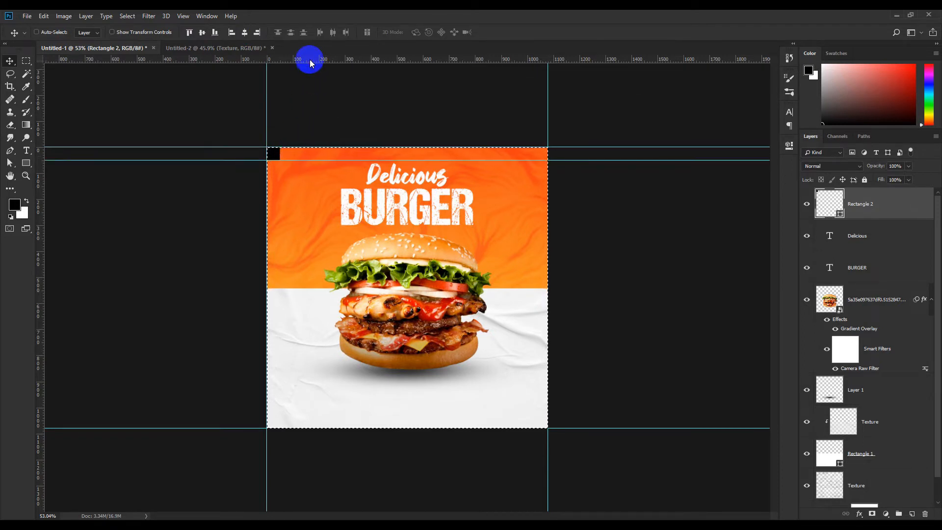
drag(310, 62, 293, 122)
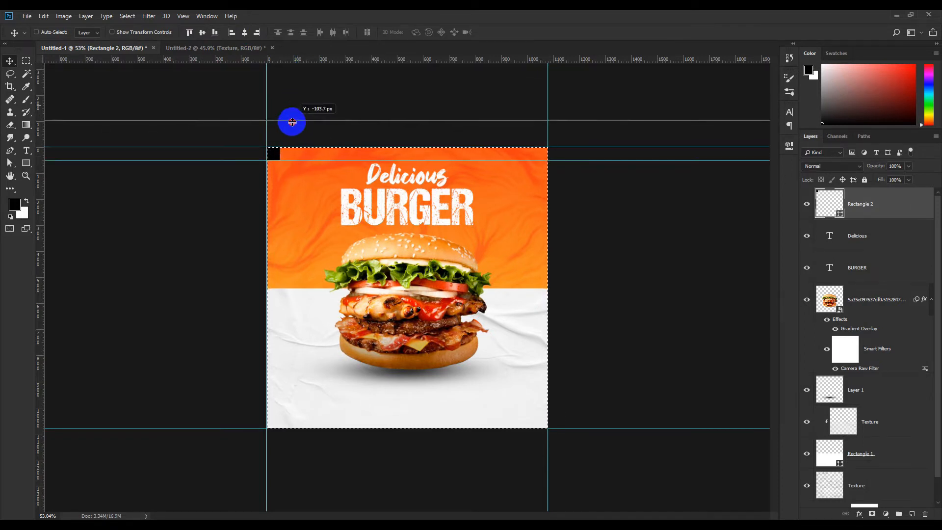
click(256, 33)
drag(510, 59, 528, 154)
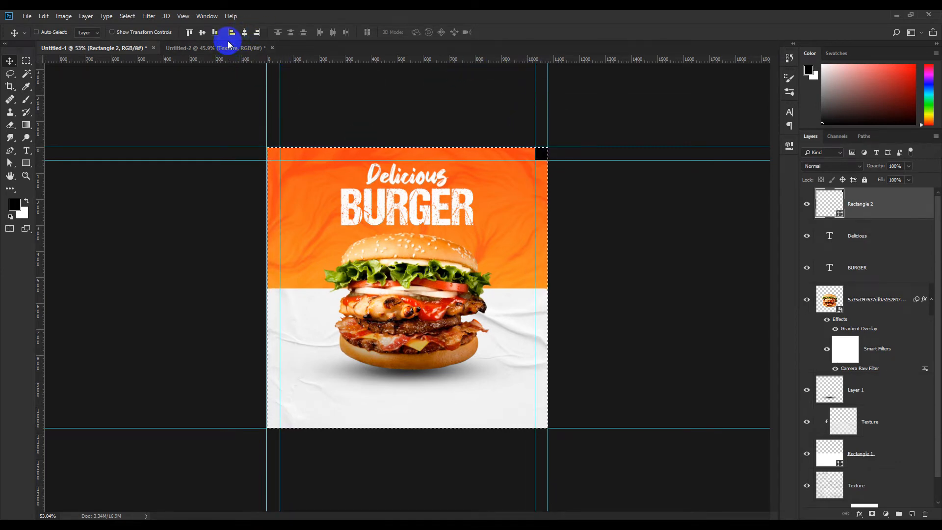
drag(506, 66, 521, 417)
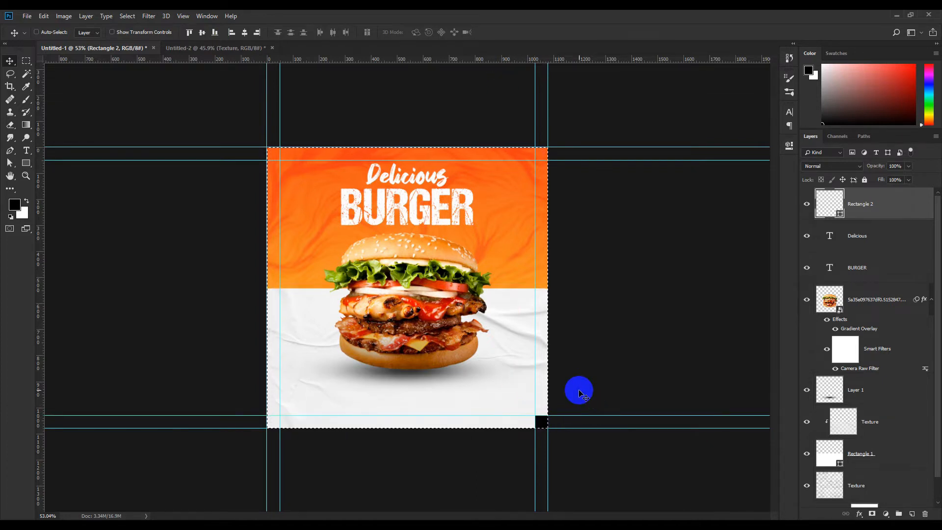
Step: Deselect the canvas and delete the black spacer square
key(ctrl+d)
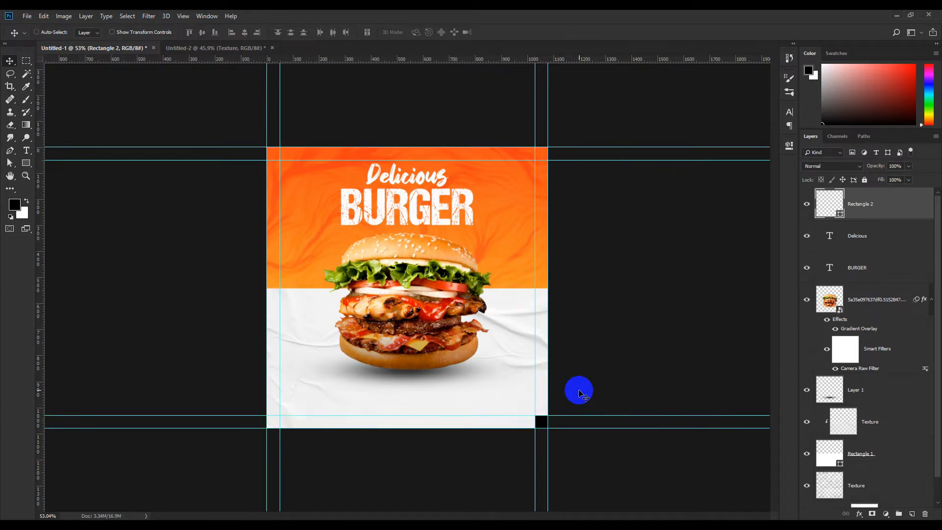
key(Delete)
Step: Examine the headline, burger and empty lower white area against the margin guides
scroll(465, 264, down, 1)
scroll(438, 216, up, 10)
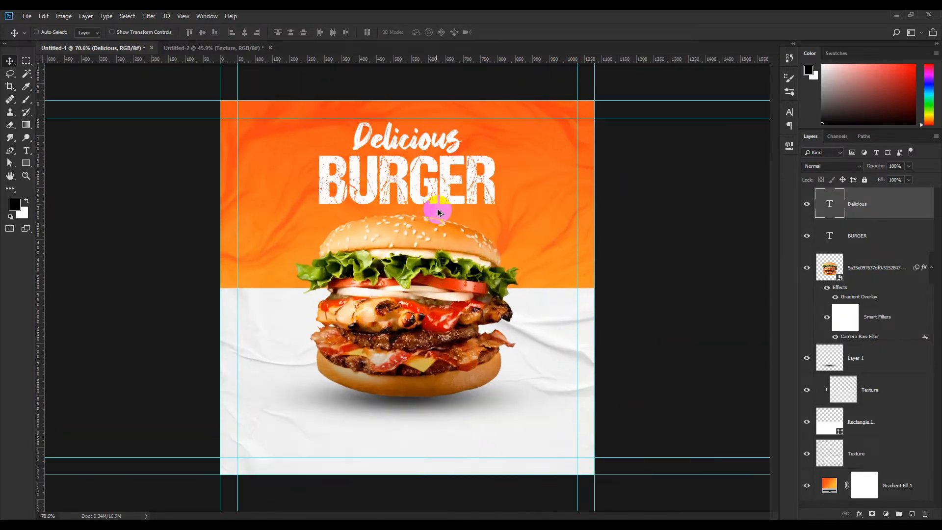
scroll(429, 225, down, 5)
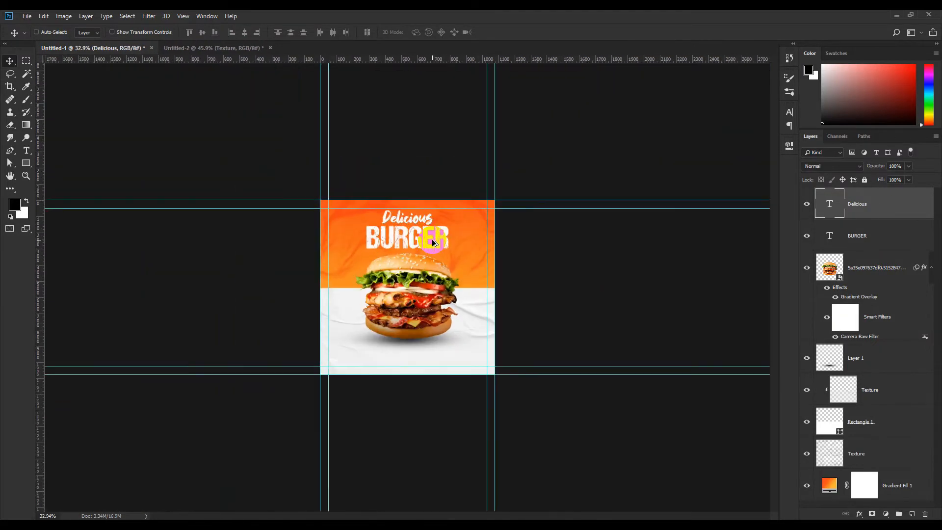
scroll(431, 242, up, 2)
scroll(434, 244, down, 1)
scroll(434, 244, up, 2)
scroll(434, 245, down, 1)
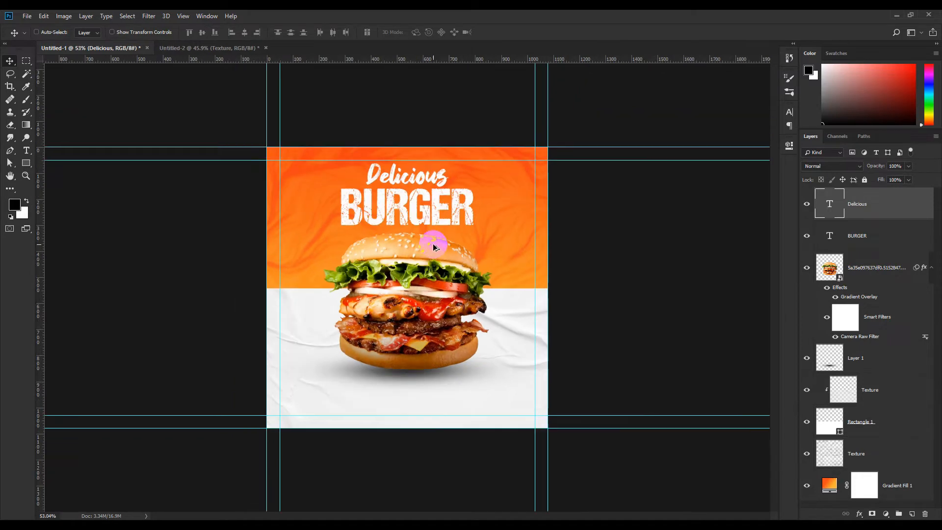
scroll(434, 247, up, 1)
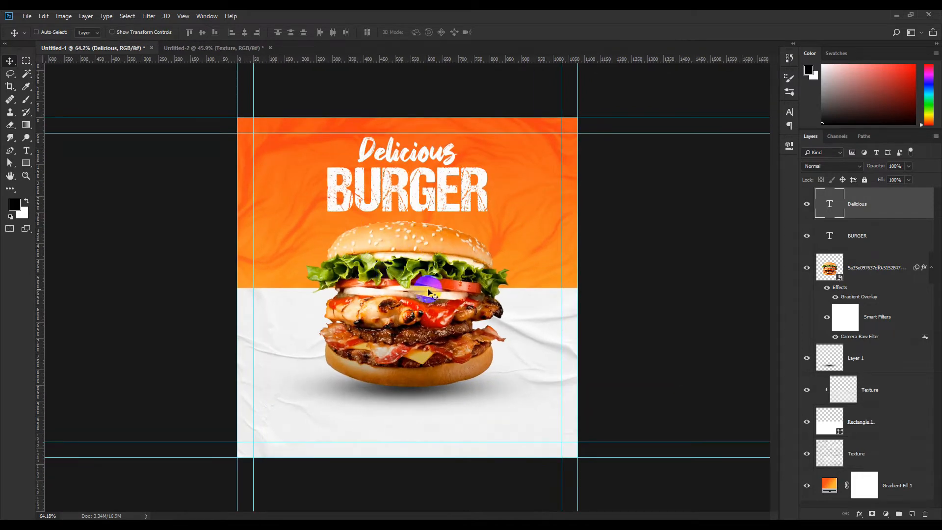
scroll(415, 451, up, 3)
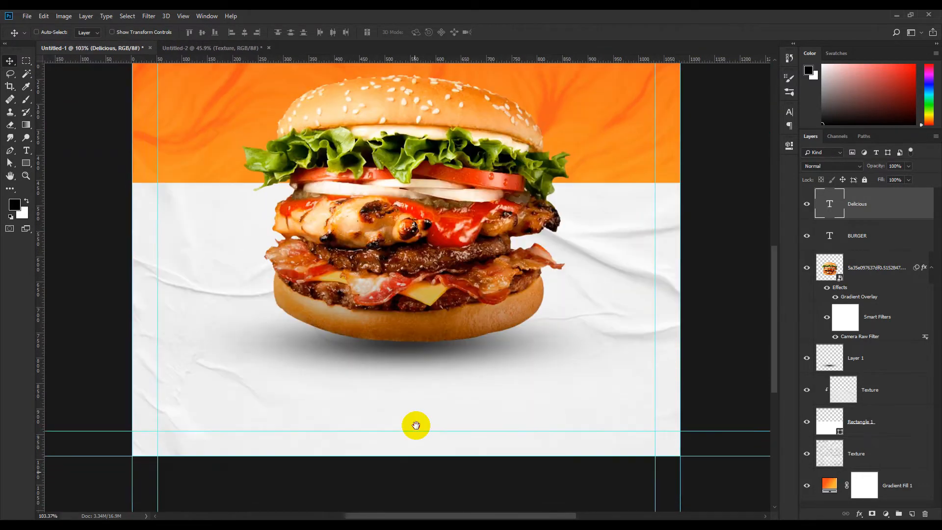
Step: Draw a black rectangle about 234 x 76 px below the burger and round all its corners to 38 px
click(26, 163)
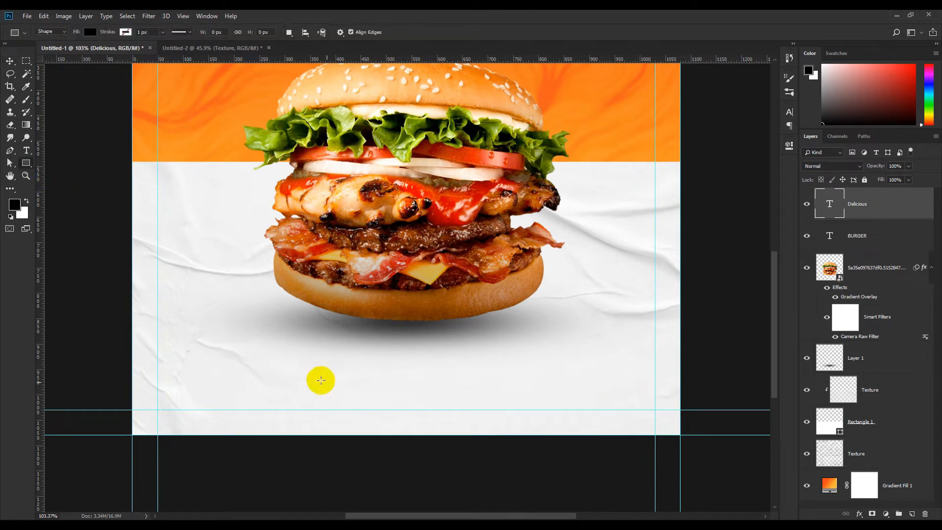
drag(352, 362, 471, 401)
drag(651, 246, 729, 242)
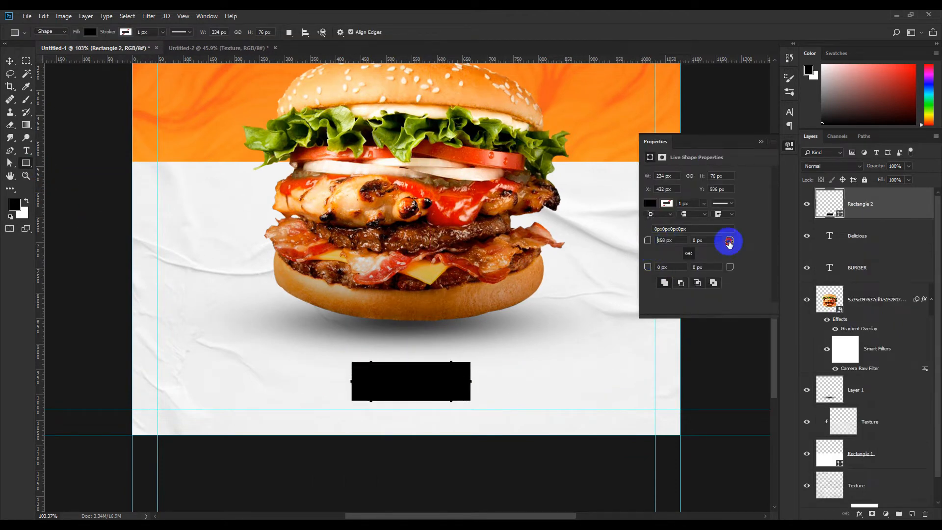
click(672, 239)
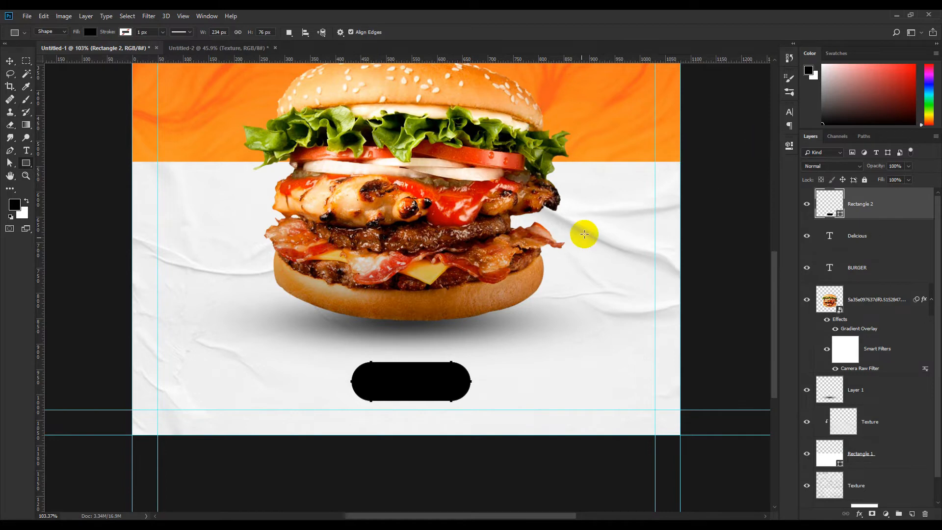
Step: Change the rounded button's fill to a near-black dark grey
click(788, 145)
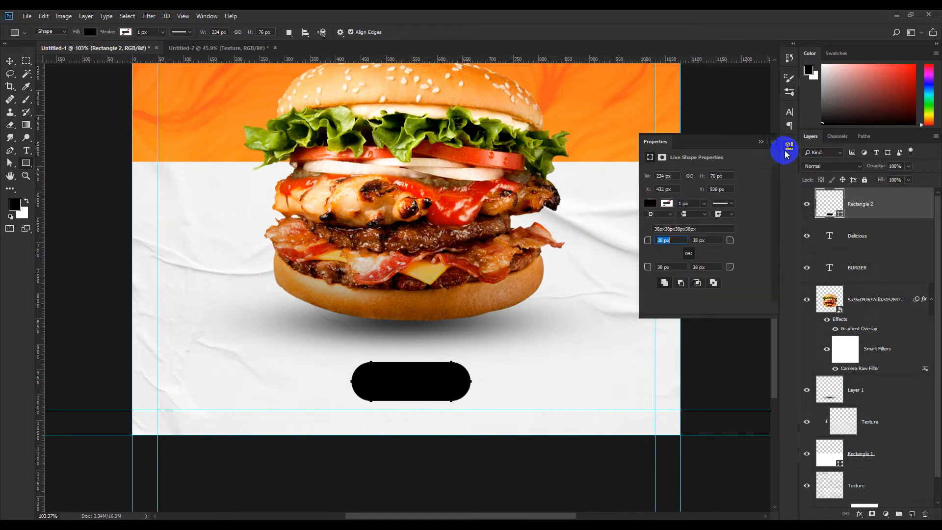
click(650, 203)
click(745, 222)
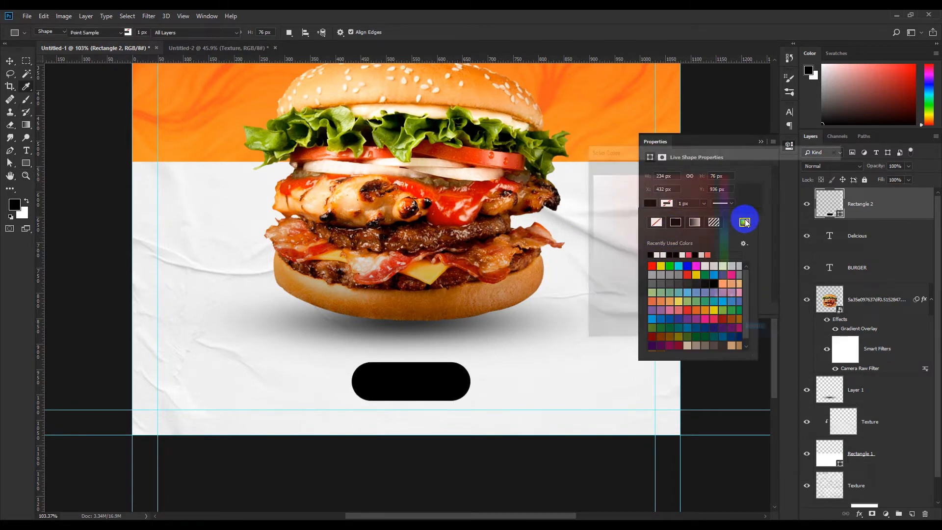
click(586, 284)
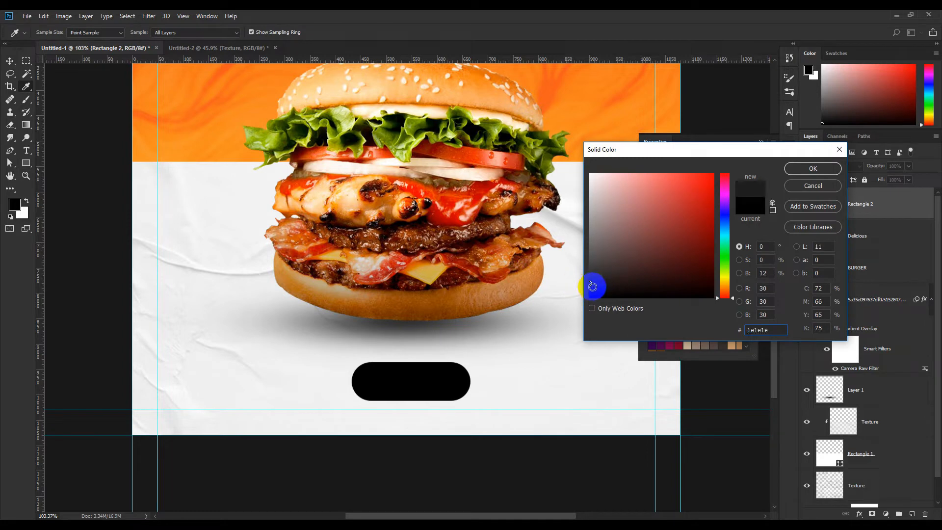
click(813, 168)
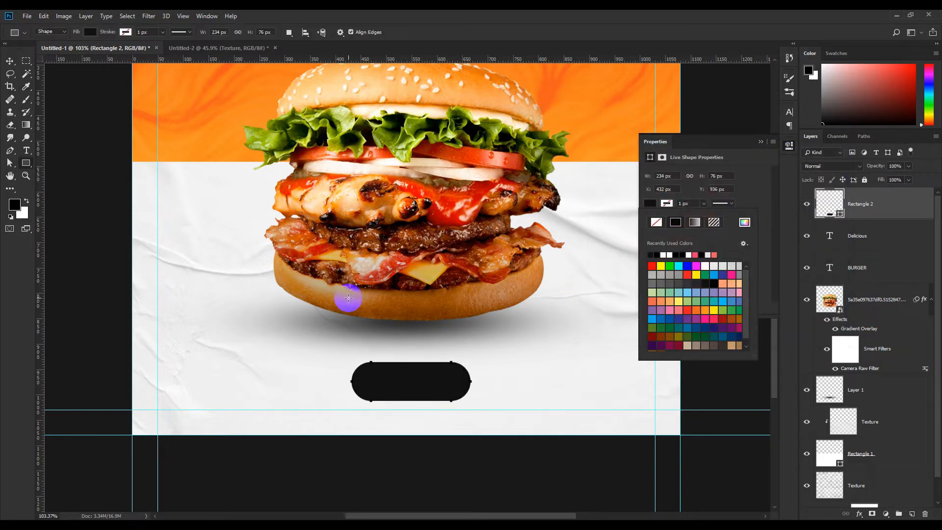
click(8, 60)
Step: Add the text "ORDER NOW" in capitals just above the rounded button
click(26, 150)
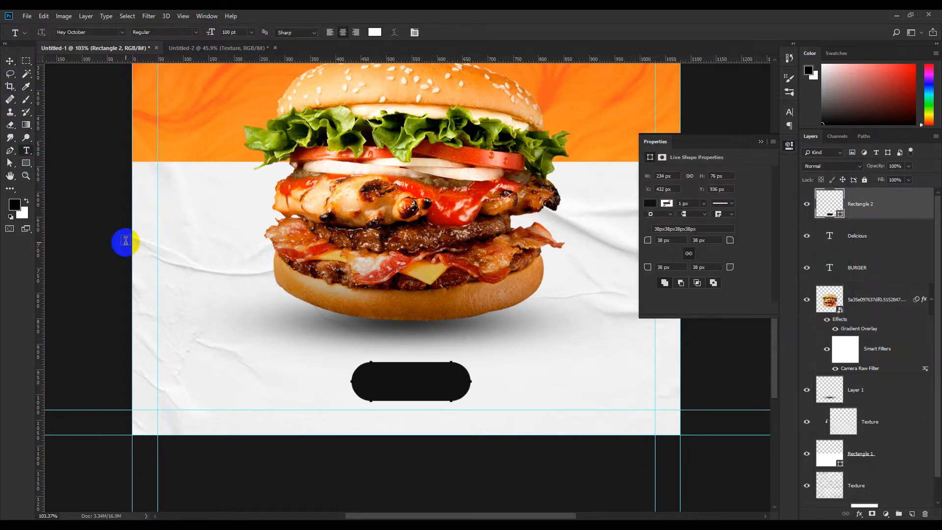
click(361, 336)
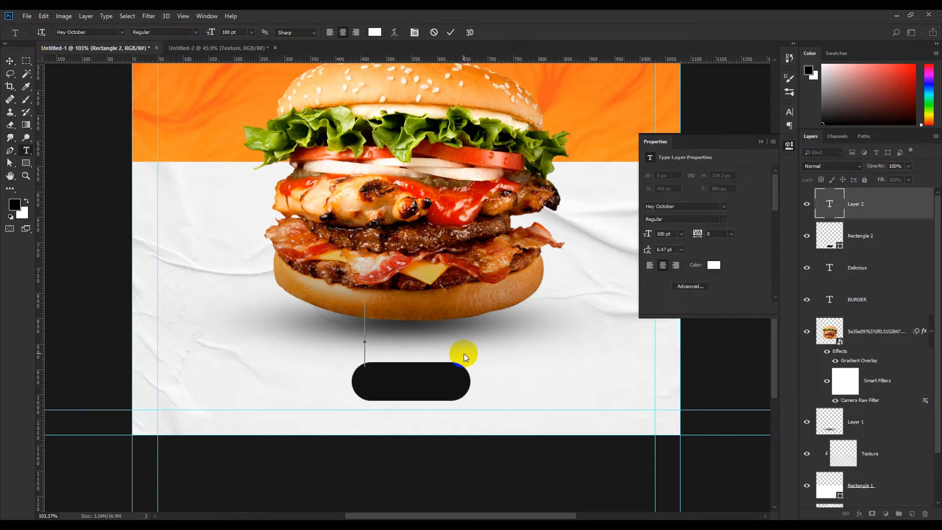
text(Order)
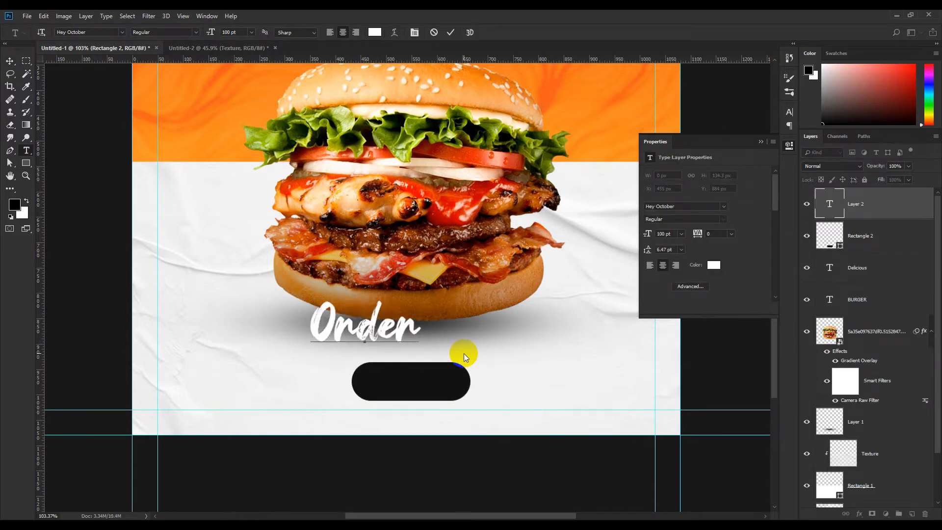
key(BackSpace)
key(BackSpace)
key(BackSpace)
key(BackSpace)
text(R)
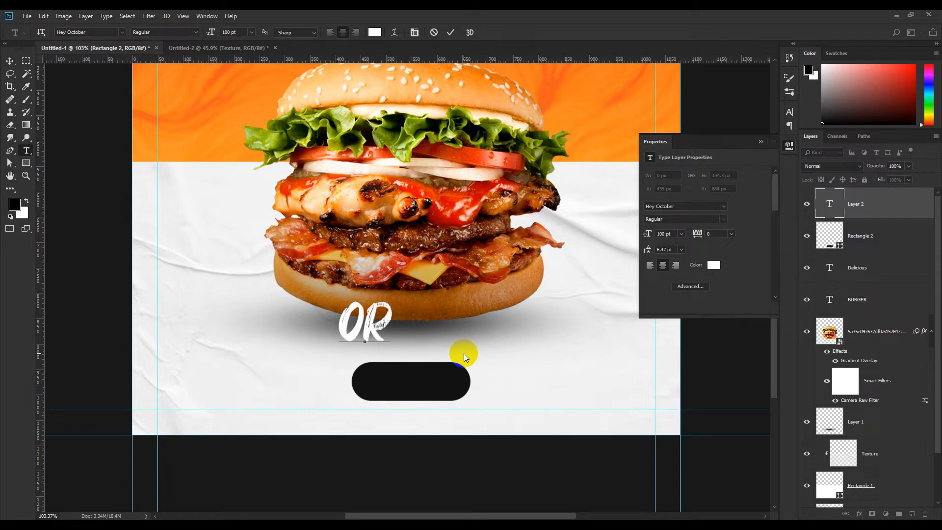
text(DER NOW)
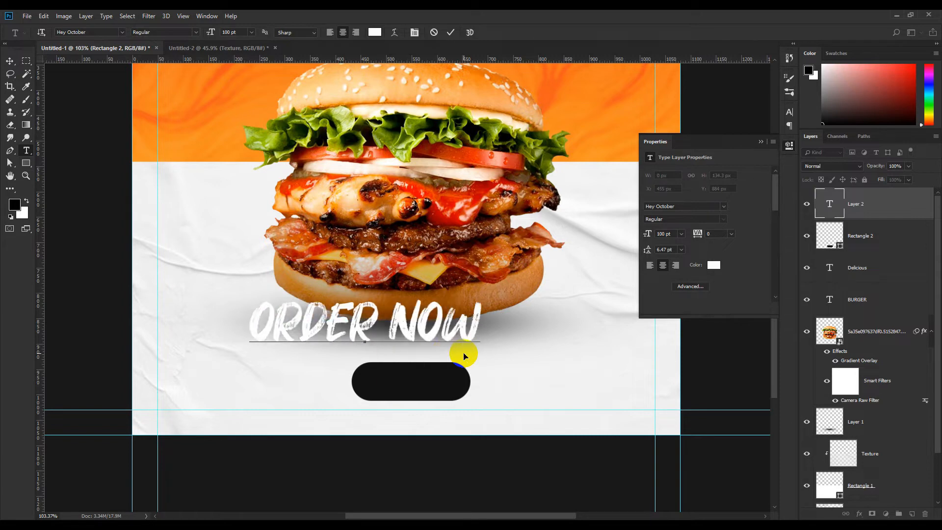
Step: Set the "ORDER NOW" text's font to Montserrat ExtraBold
key(ctrl+a)
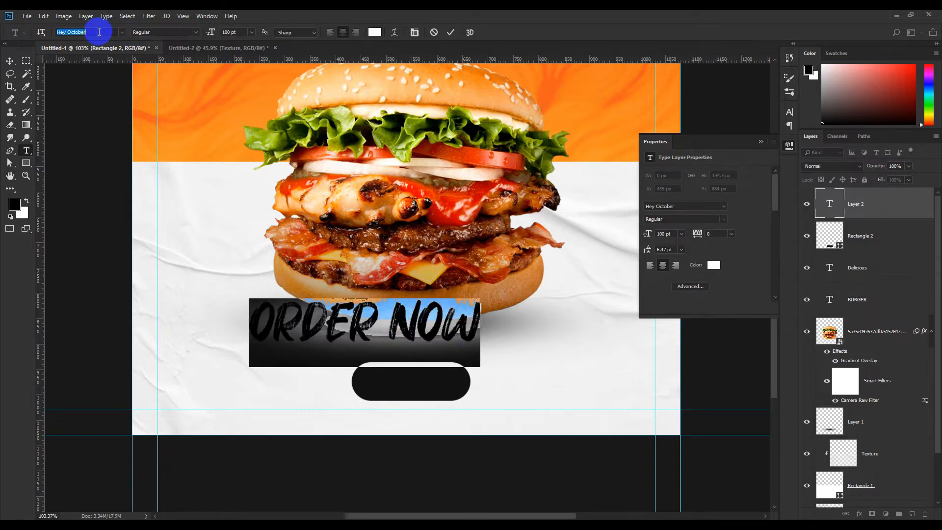
text(mont)
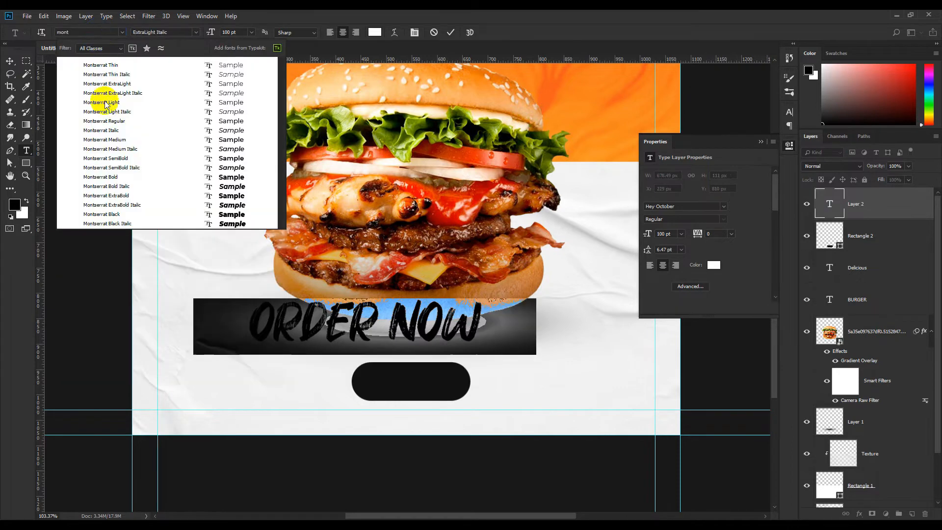
click(122, 196)
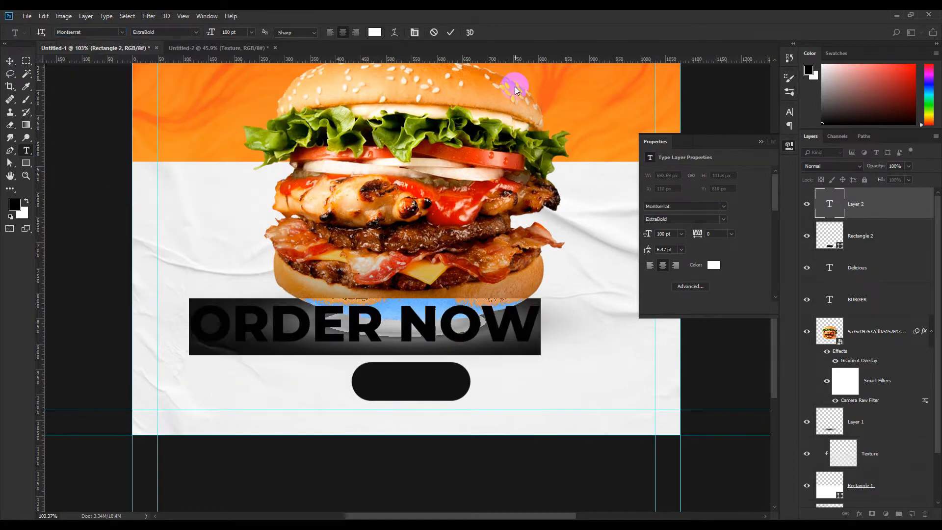
click(442, 38)
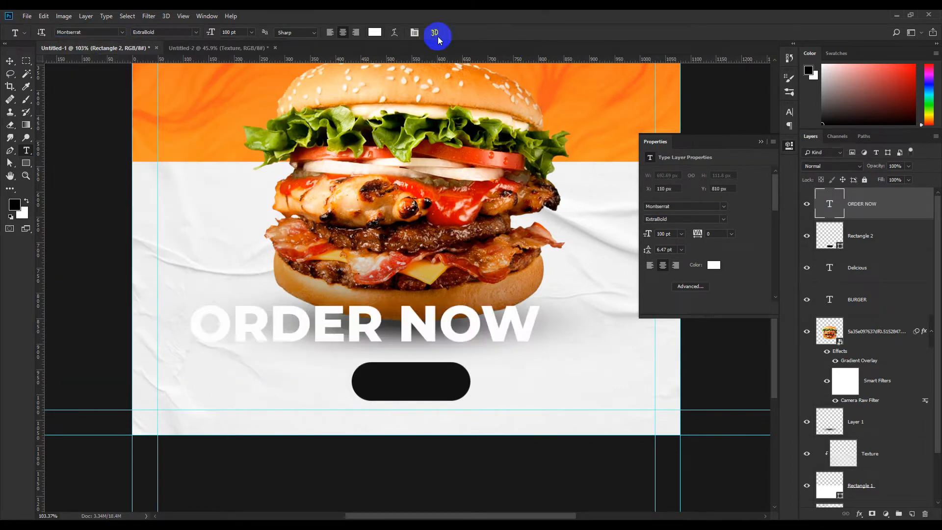
Step: Scale the "ORDER NOW" text to about 26.9% and centre it on the dark button
click(9, 61)
key(ctrl+t)
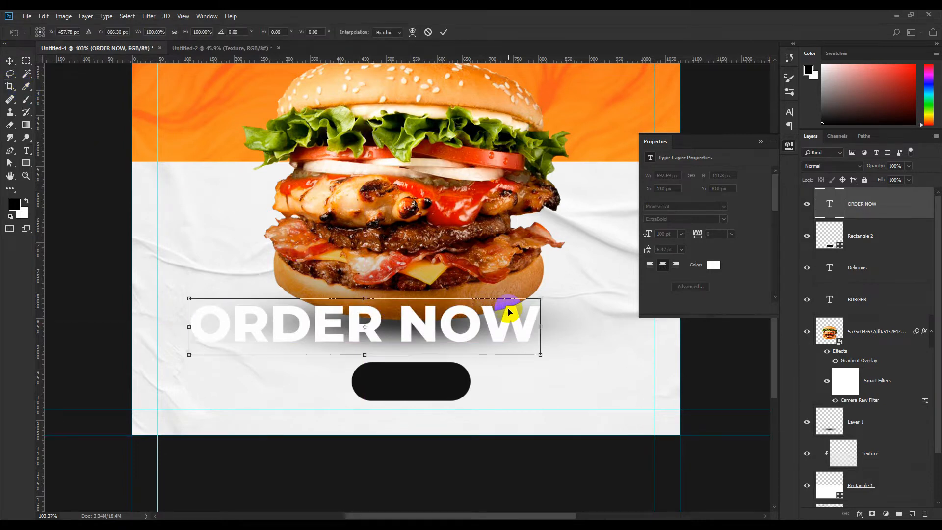
drag(536, 302, 437, 383)
click(761, 142)
scroll(423, 413, up, 5)
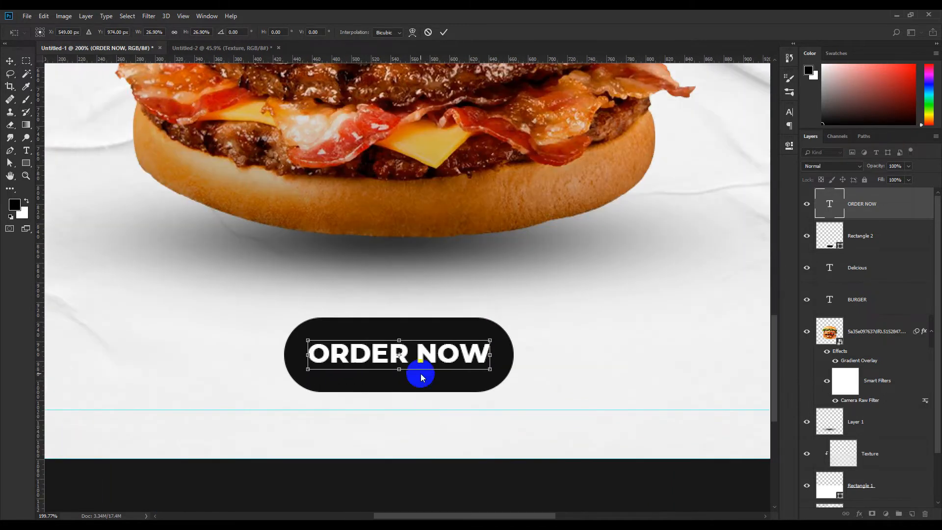
click(444, 32)
Step: Resize the dark button behind the text to about 116% width and 89% height, keeping its centre
scroll(465, 393, down, 3)
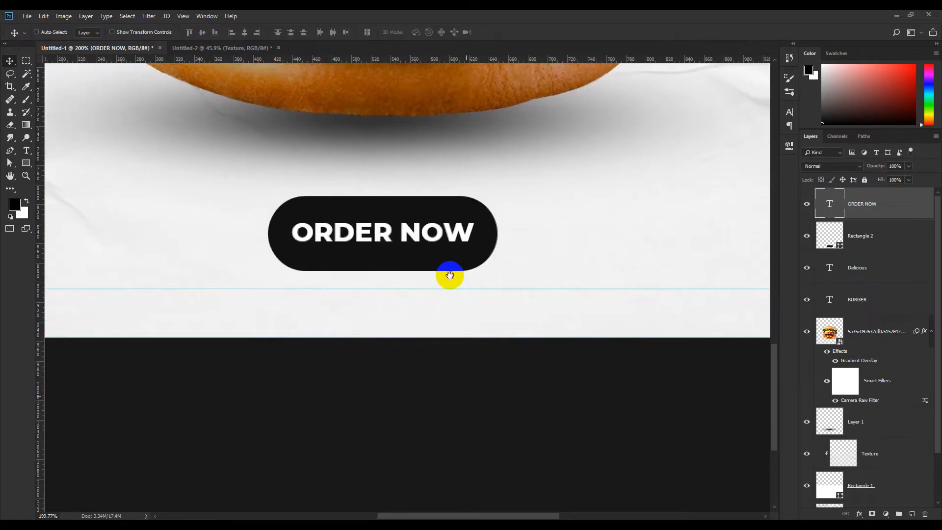
ctrl+click(418, 265)
key(ctrl+t)
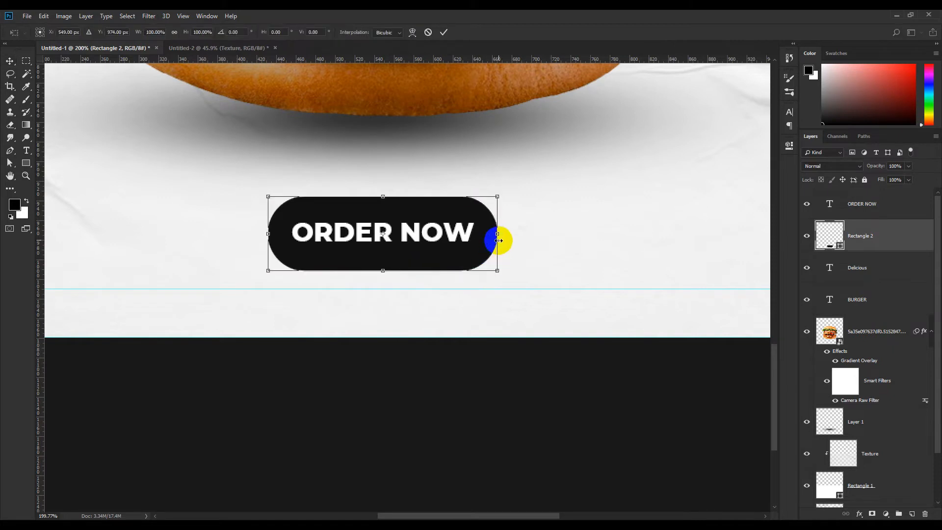
drag(496, 237, 515, 236)
drag(386, 271, 386, 268)
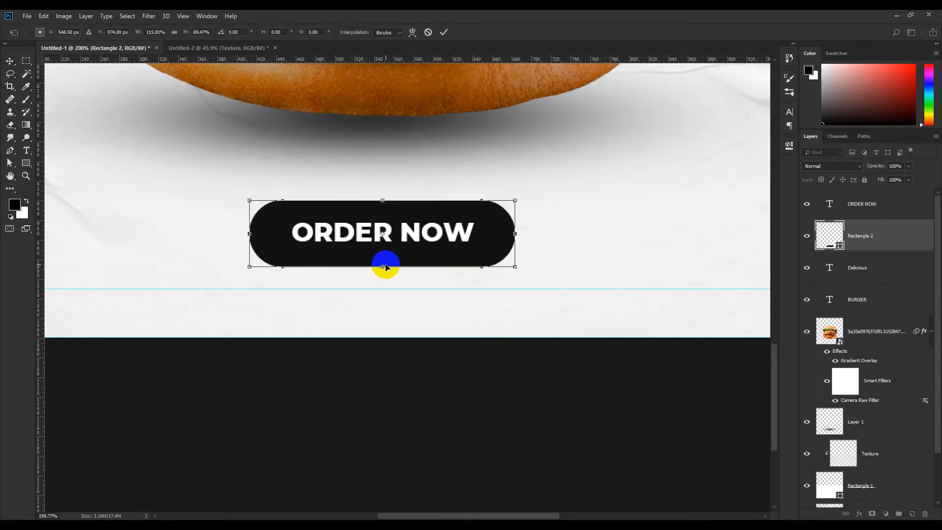
click(441, 30)
Step: Shift the "ORDER NOW" text slightly to the right inside the button to make room for an icon
scroll(430, 221, down, 1)
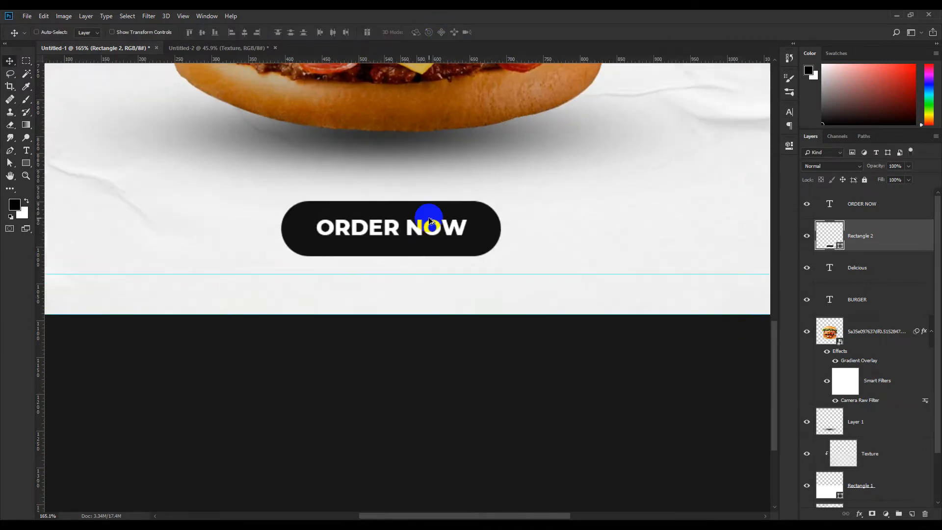
scroll(430, 221, up, 2)
click(877, 203)
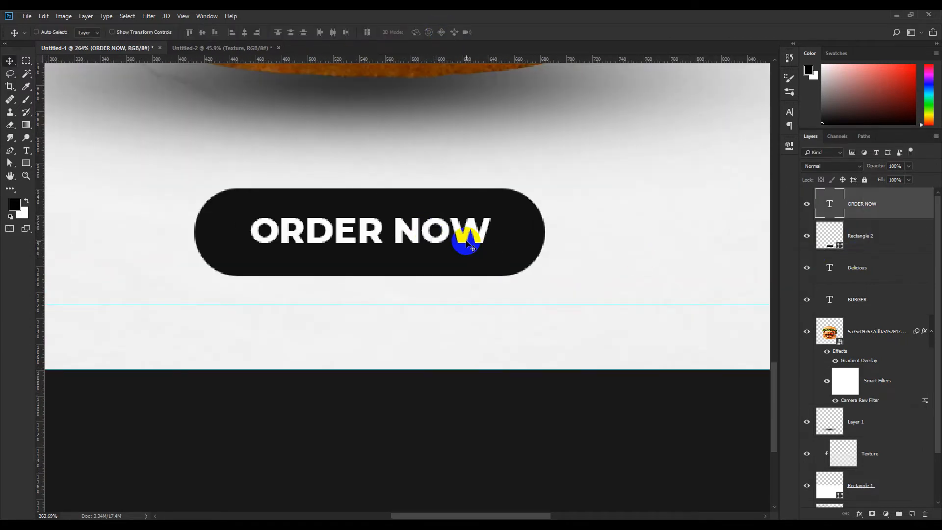
mouse_move(467, 244)
mouse_down()
mouse_move(488, 243)
mouse_move(480, 243)
mouse_up()
Step: Draw a circled right-arrow custom shape about 18 px wide on the button, left of the "ORDER NOW" text
click(26, 162)
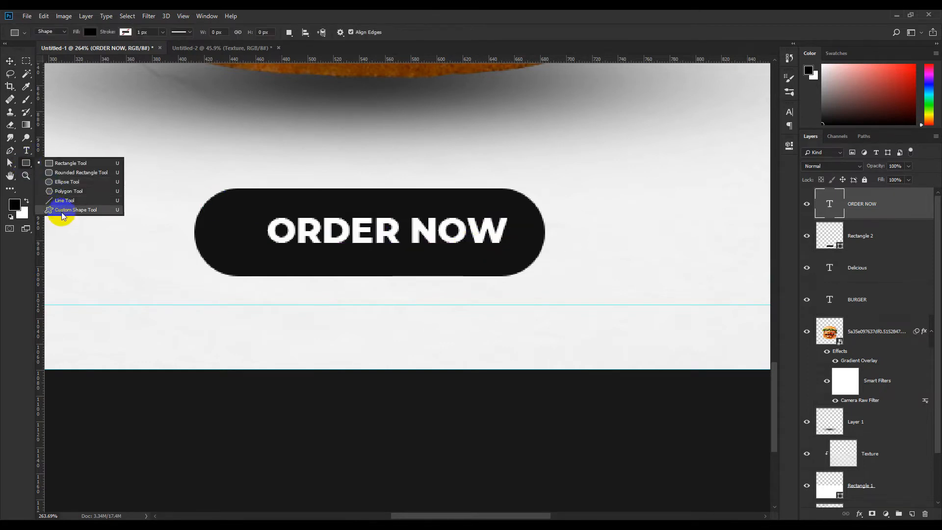
click(62, 212)
click(374, 35)
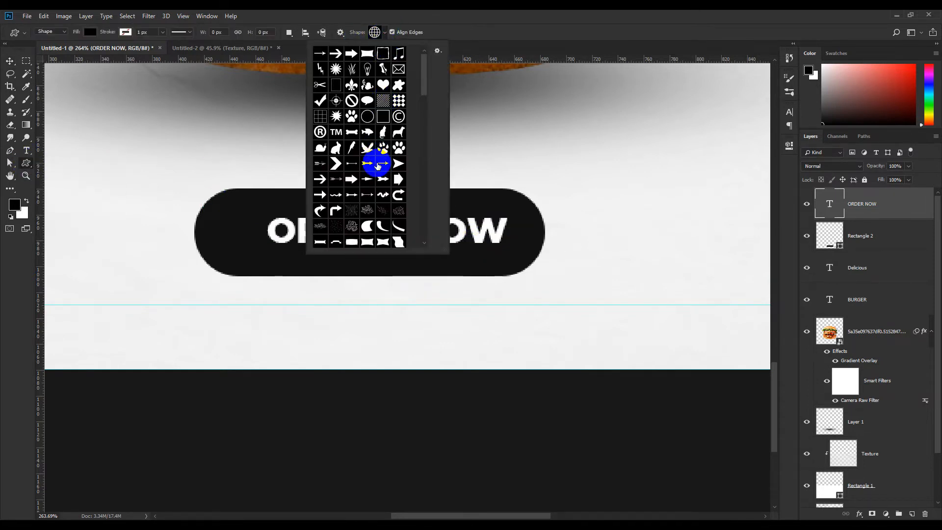
scroll(375, 167, down, 3)
drag(431, 97, 425, 225)
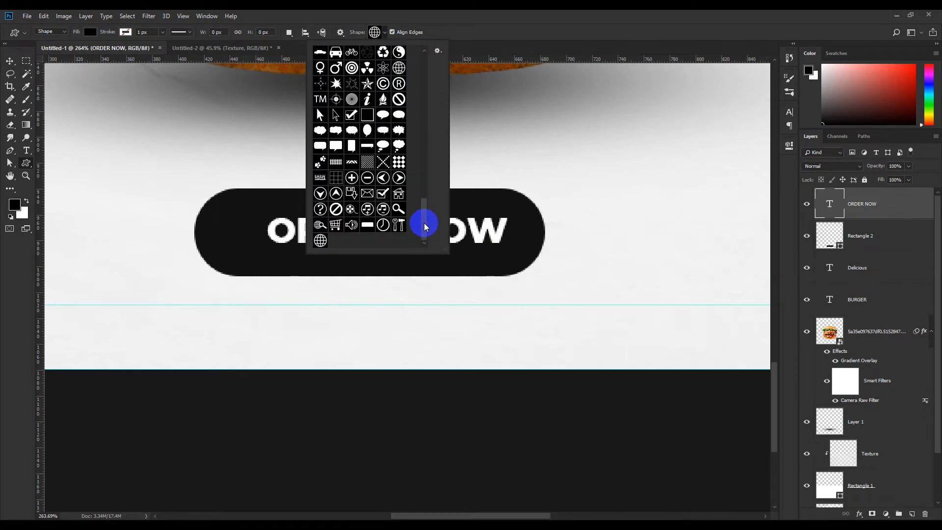
double_click(398, 177)
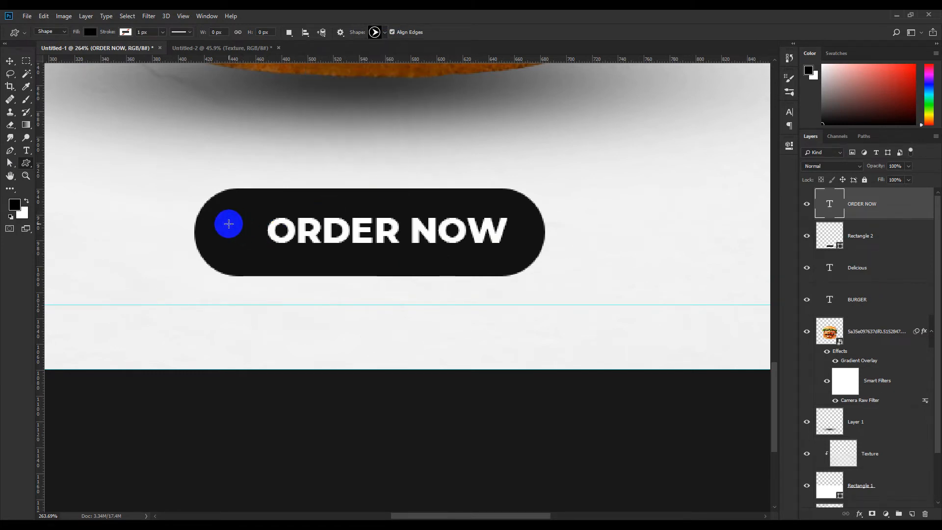
drag(228, 223, 254, 245)
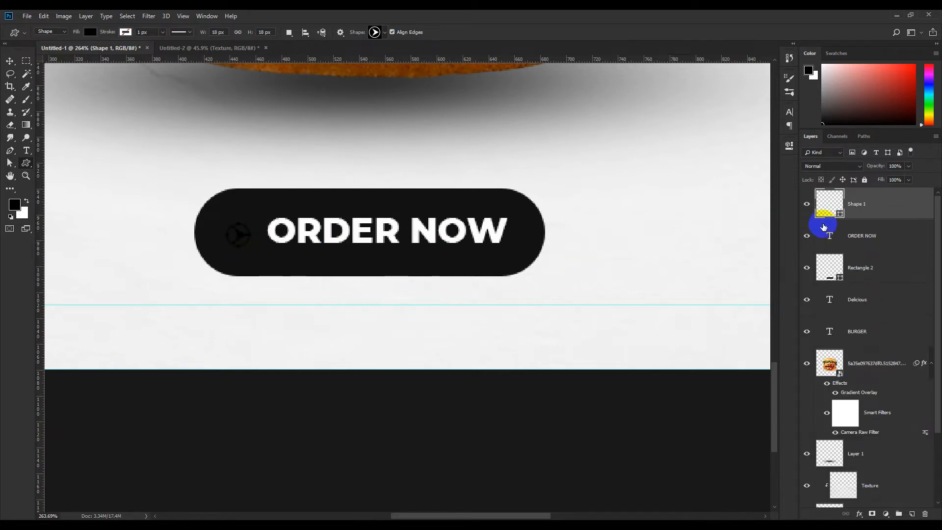
Step: Fill the circled arrow icon with white (ffffff)
double_click(841, 215)
click(570, 157)
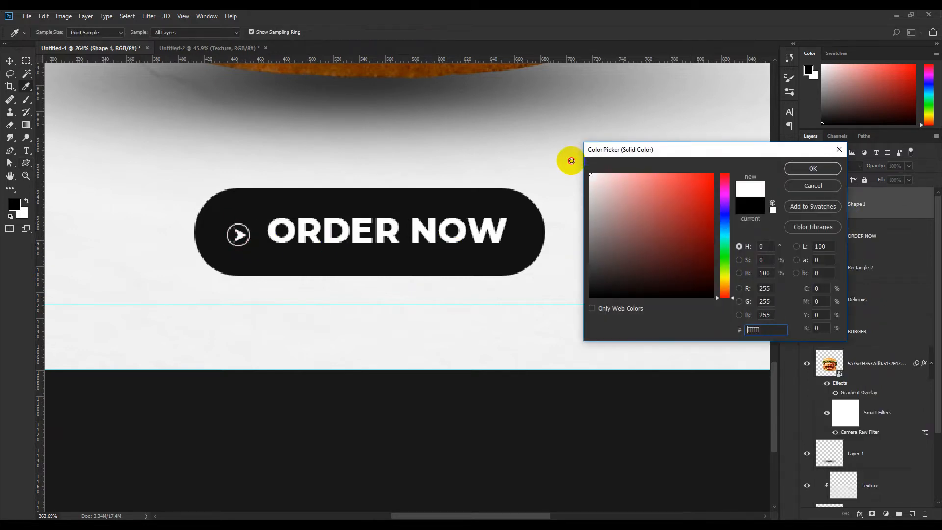
click(811, 168)
Step: Enlarge the arrow icon proportionally to about 26 x 26 px inside the button
click(12, 61)
scroll(237, 206, up, 2)
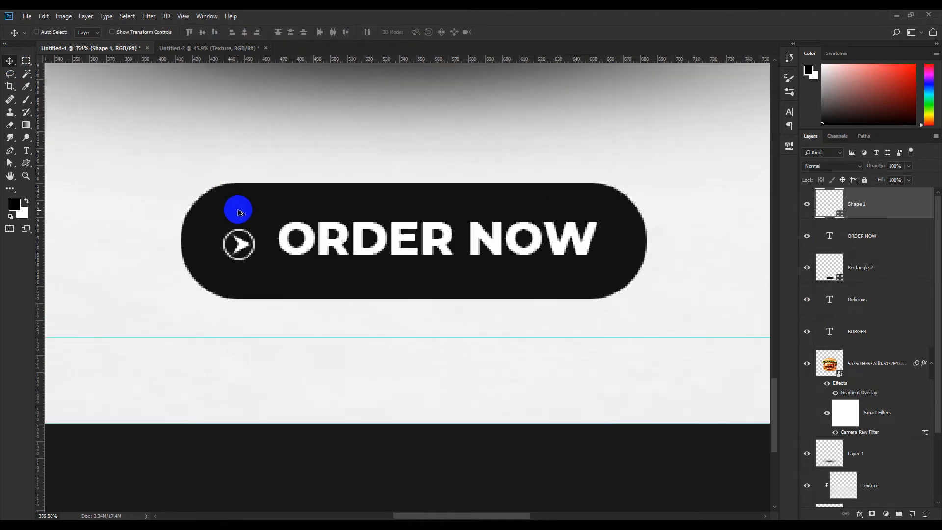
key(ctrl+t)
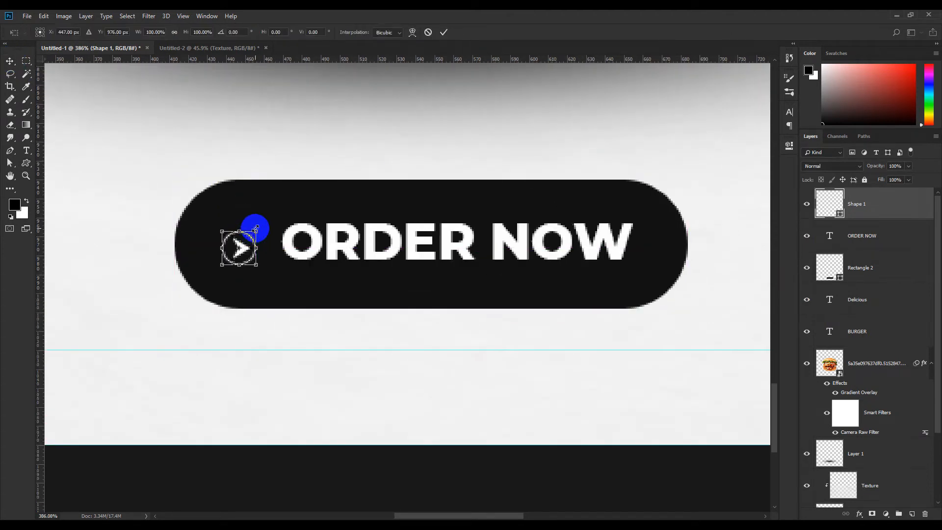
drag(256, 229, 273, 215)
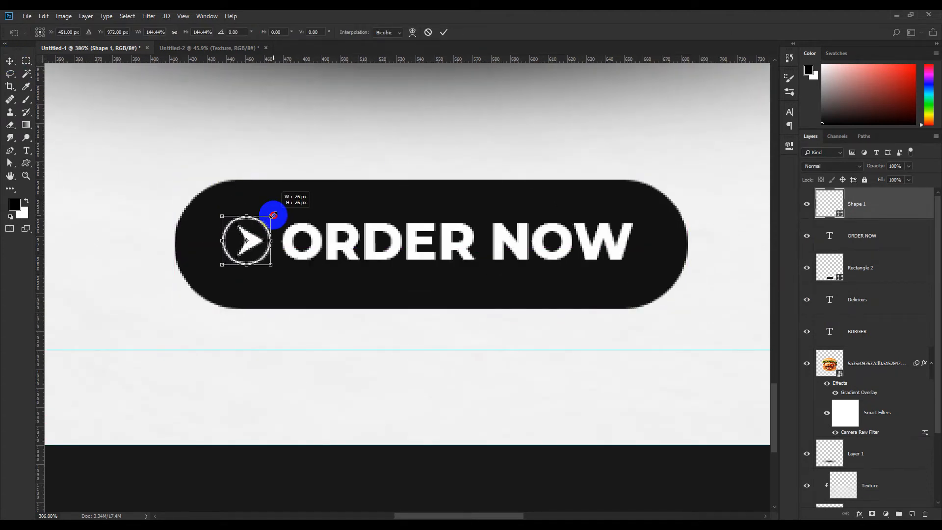
click(445, 36)
Step: Set the font size of the whole "ORDER NOW" text to 26 pt
click(27, 150)
click(306, 243)
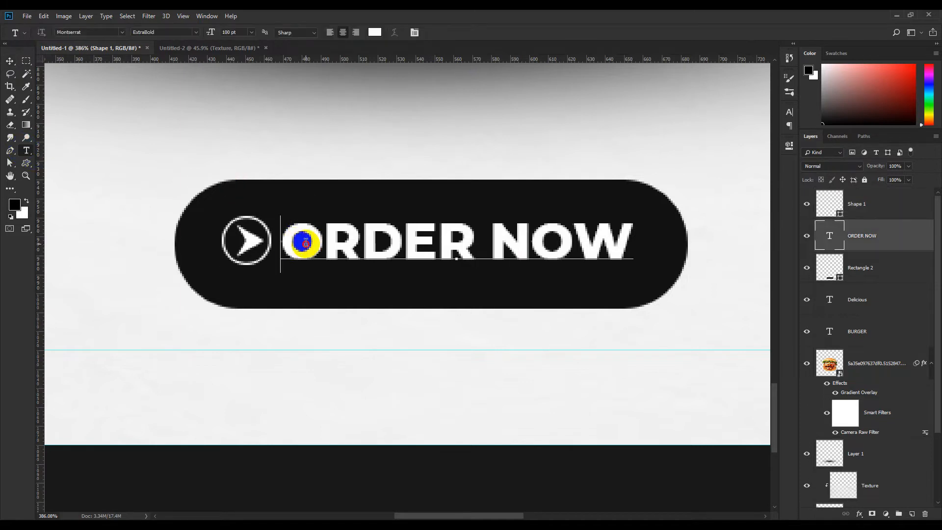
drag(306, 242, 653, 242)
click(790, 111)
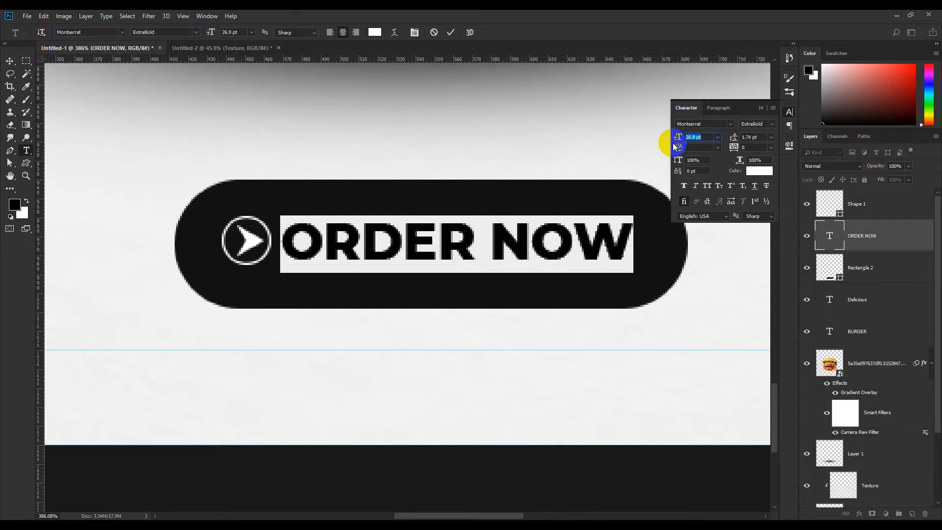
key(Return)
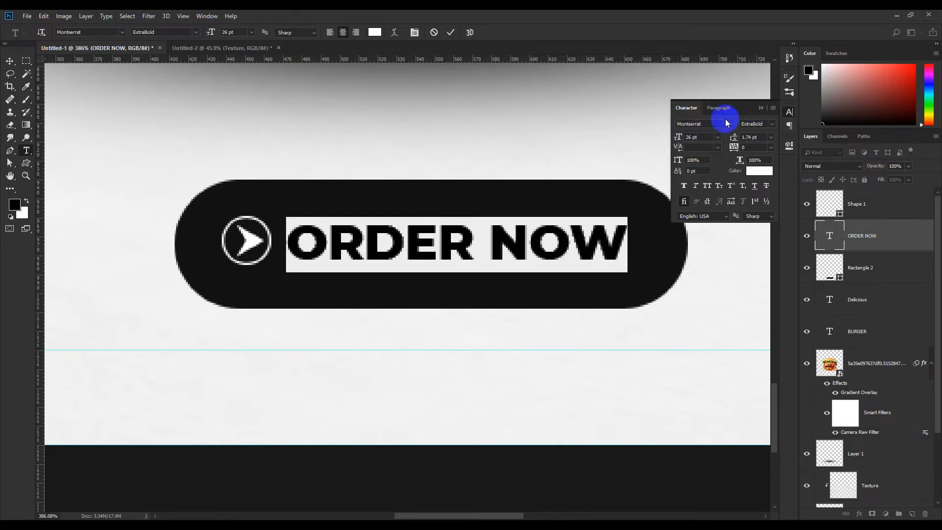
Step: Close the character settings and apply the "ORDER NOW" text edit
click(761, 107)
click(451, 31)
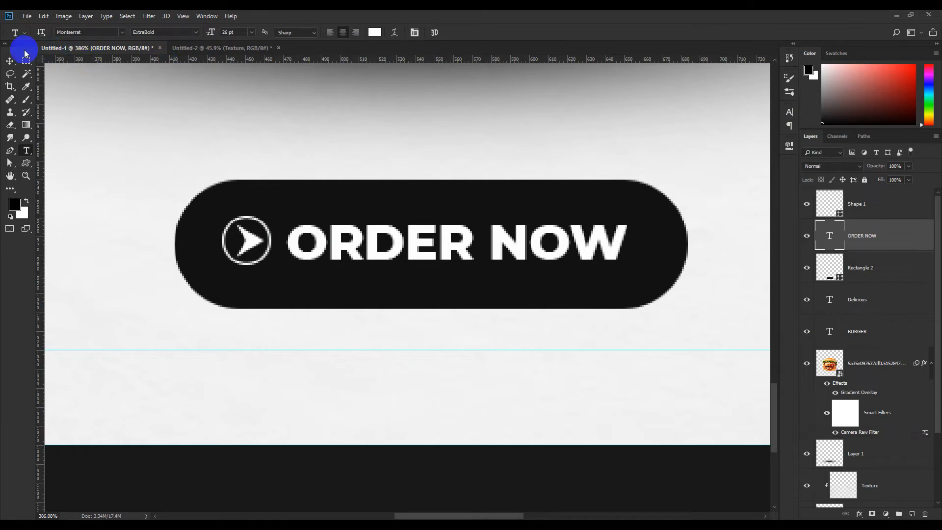
click(10, 62)
scroll(309, 269, down, 5)
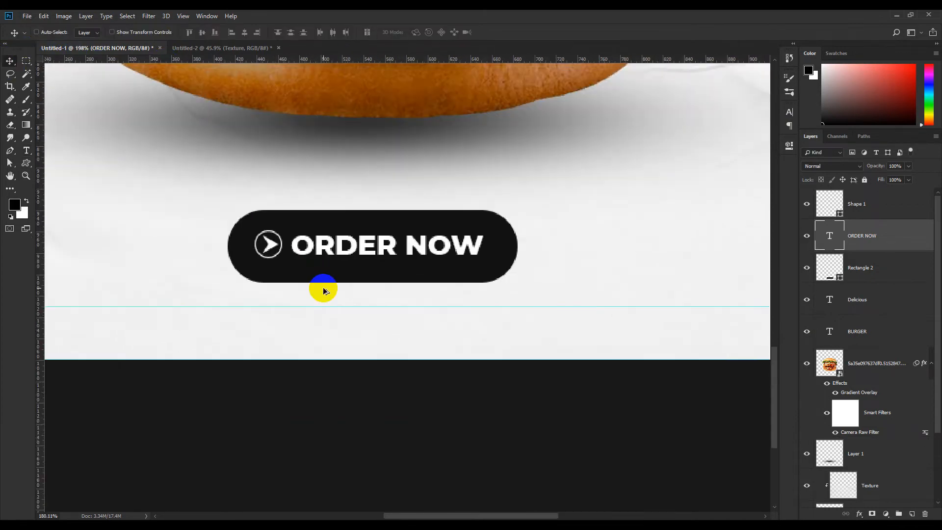
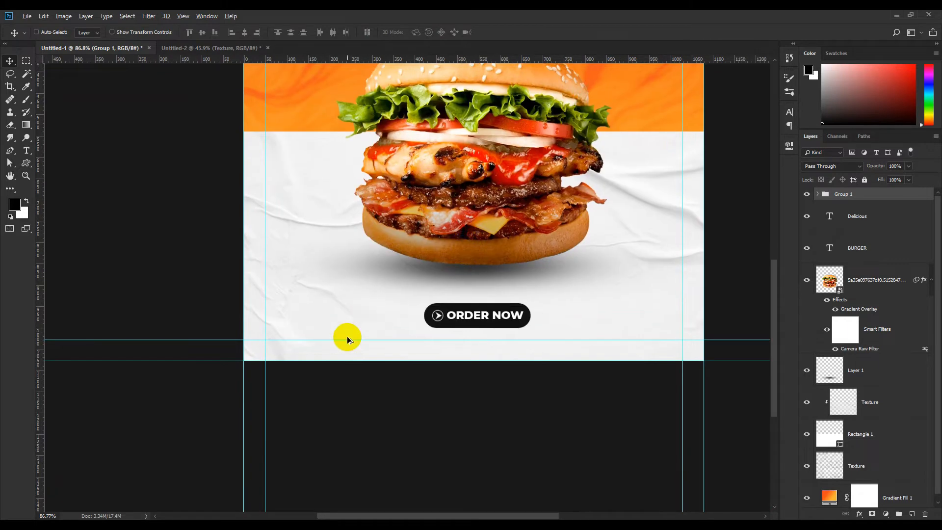
Step: Add a new text line with the contact phone number near the post's lower-left margin guides
scroll(347, 337, up, 1)
click(27, 151)
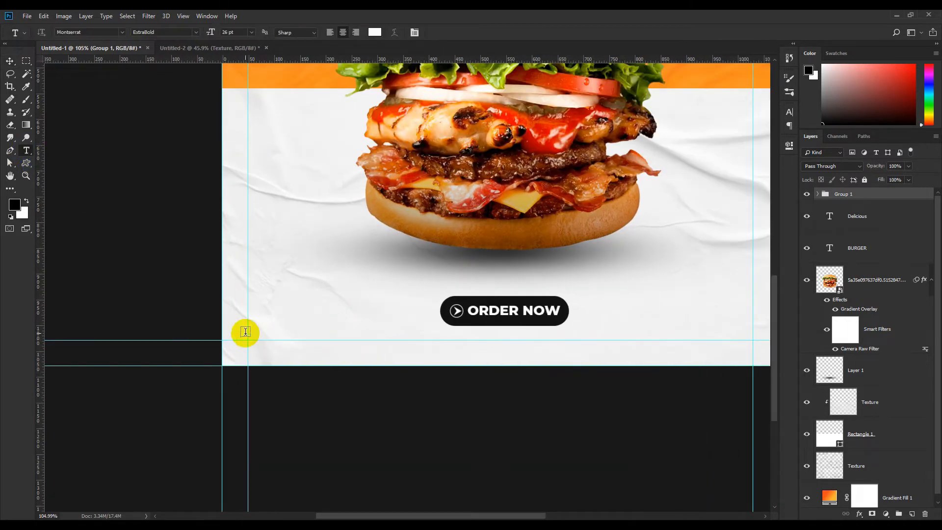
click(256, 317)
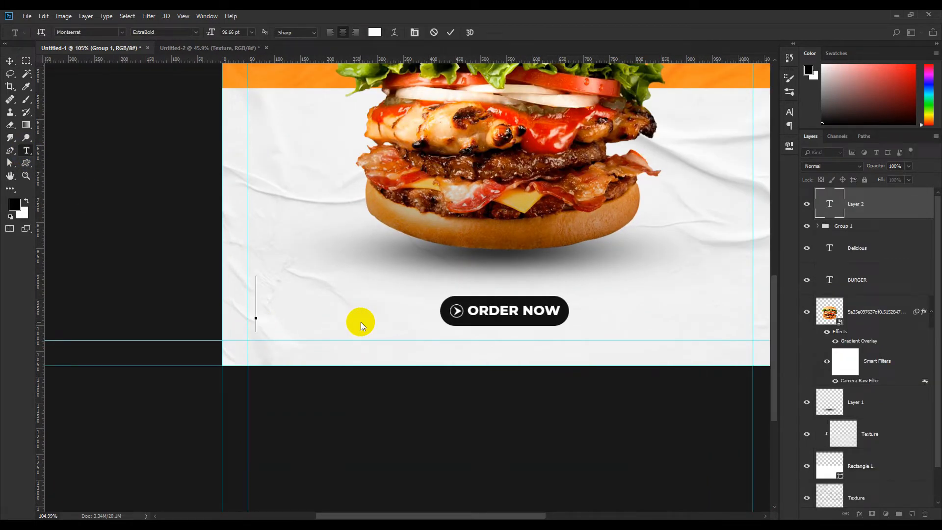
text(123)
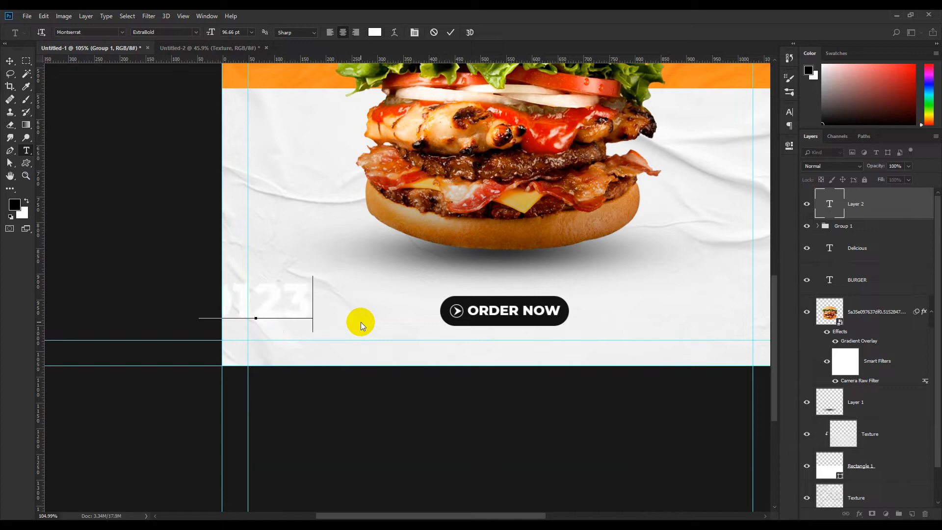
text( 456 789)
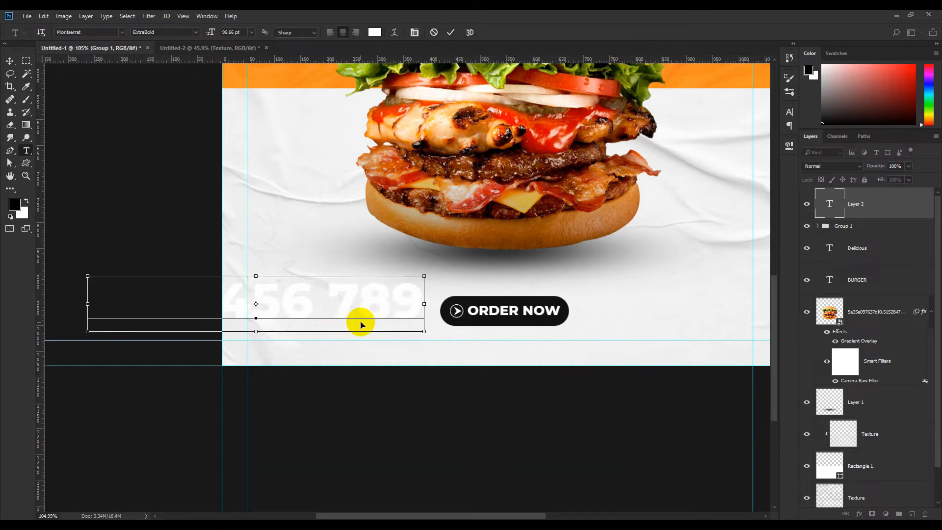
Step: Recolor the whole phone number text with the near-black sampled from the "ORDER NOW" button
key(ctrl+a)
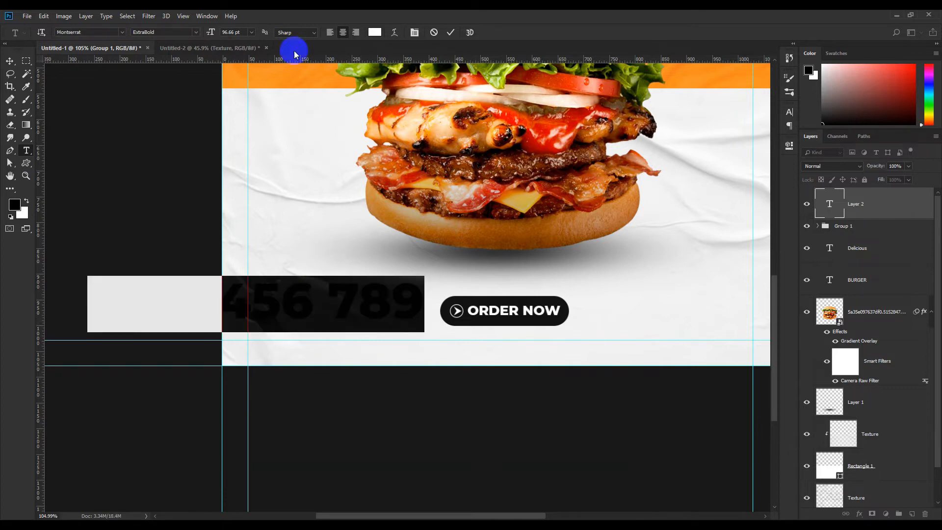
click(374, 32)
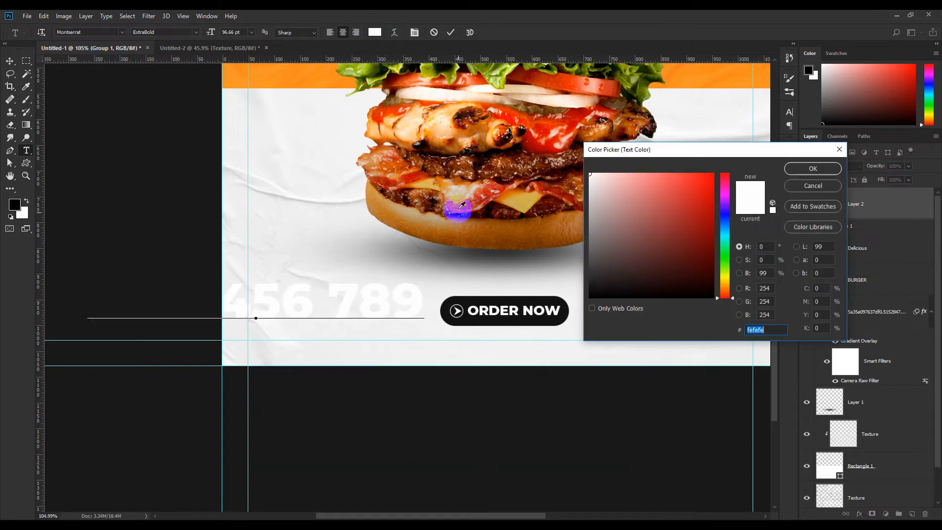
click(473, 295)
click(809, 168)
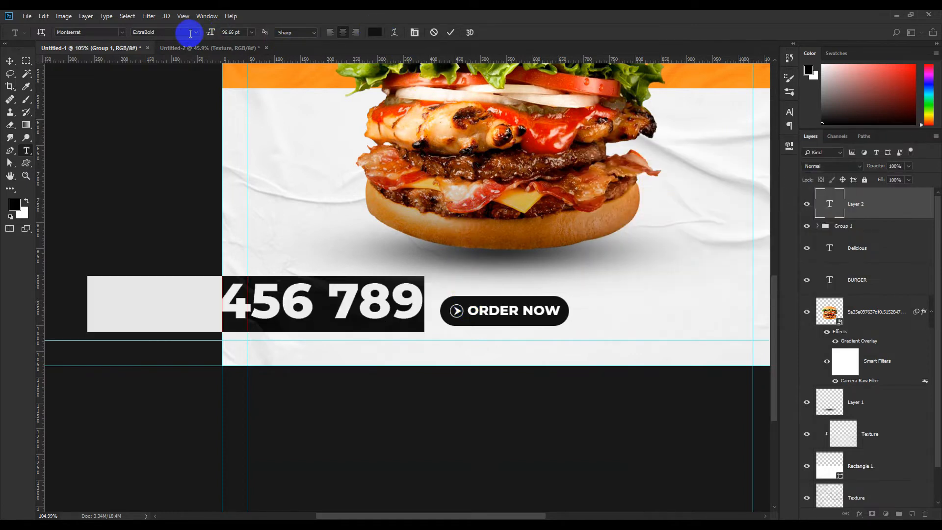
Step: Set the phone number text to Montserrat Regular with left alignment
click(197, 32)
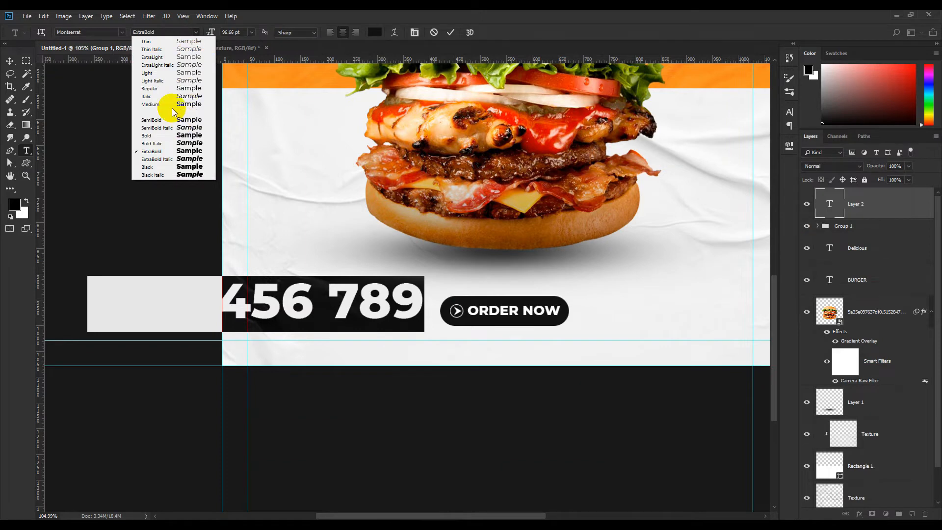
click(155, 89)
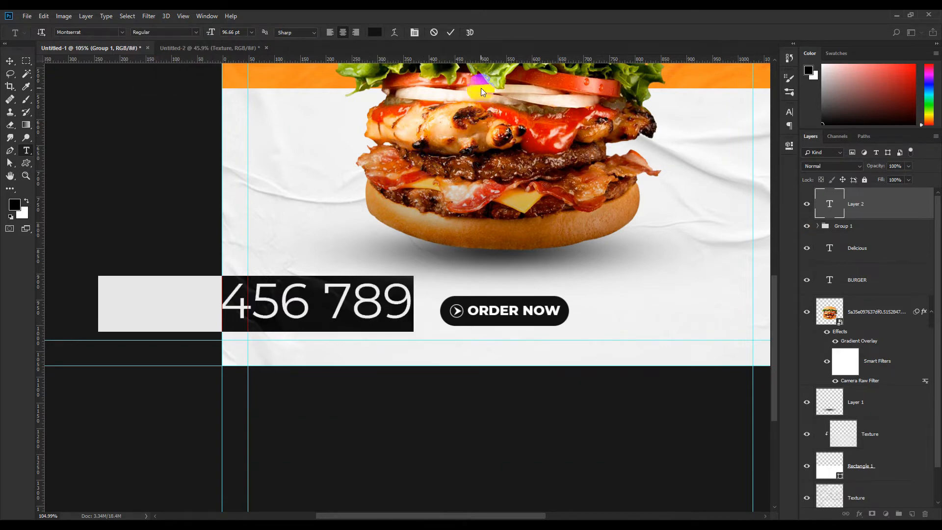
click(330, 32)
click(450, 33)
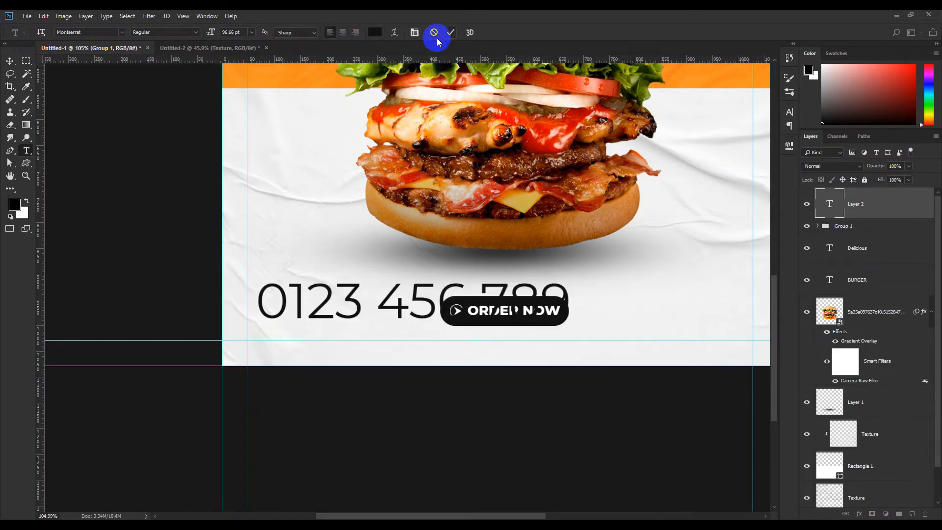
Step: Scale the phone number text proportionally to about 40% and place it at the left margin guide, level with the button
key(v)
key(ctrl+t)
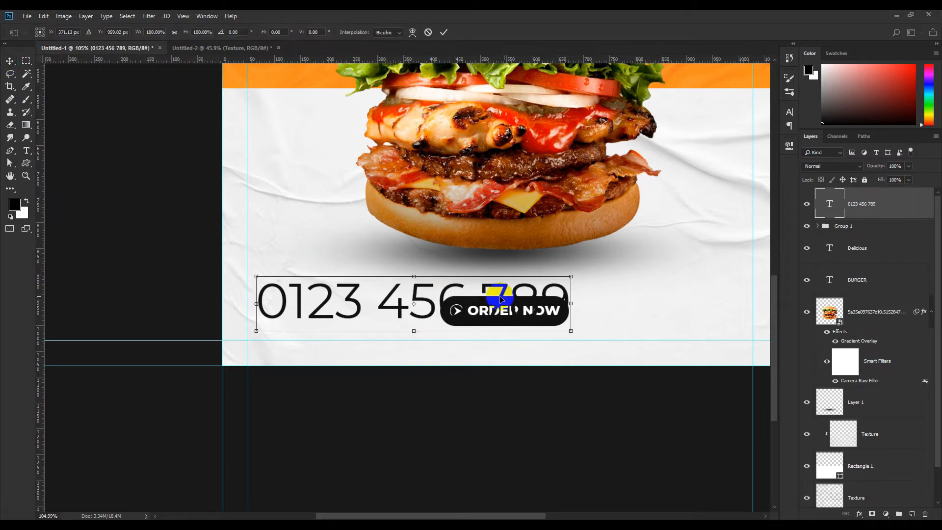
drag(571, 330, 388, 267)
scroll(316, 274, up, 3)
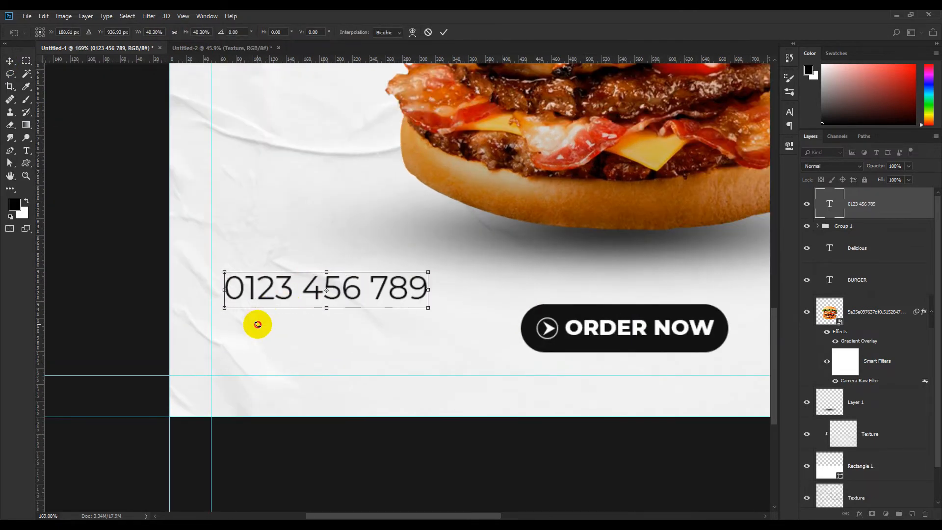
drag(270, 284, 259, 324)
click(447, 36)
scroll(360, 252, down, 11)
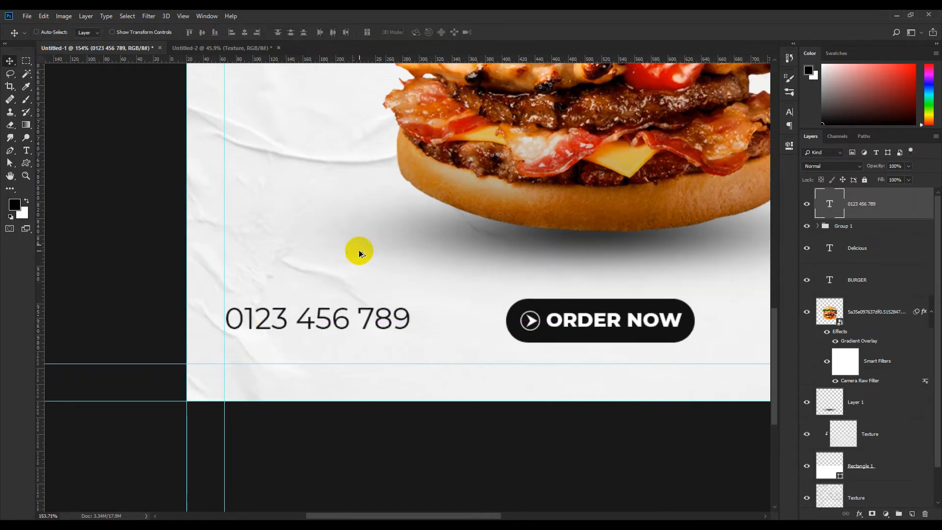
Step: Check the font size of the "ORDER NOW" text in its character settings
scroll(362, 433, up, 5)
scroll(306, 288, down, 4)
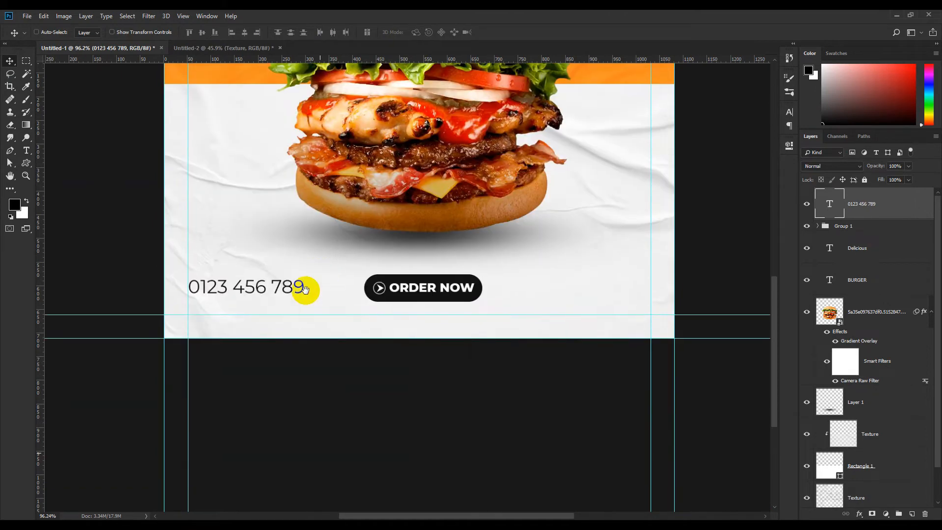
scroll(252, 333, up, 4)
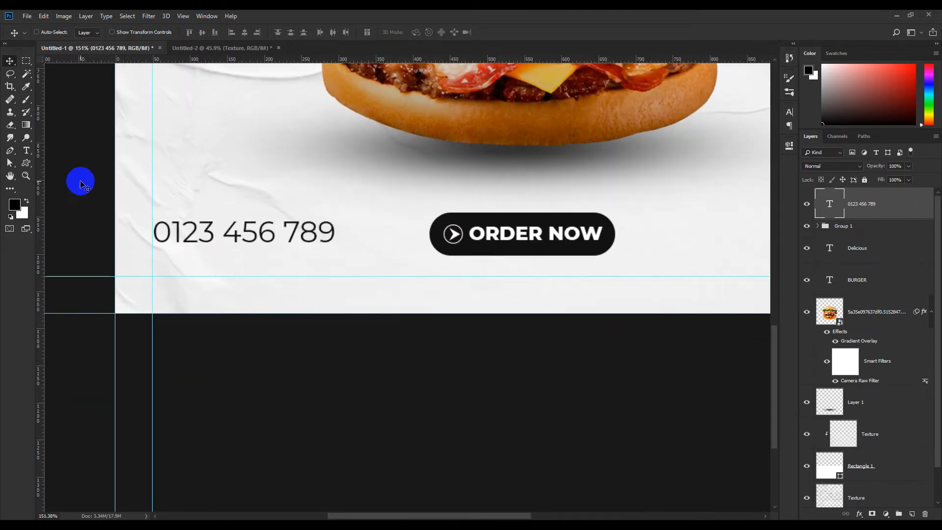
click(26, 150)
click(475, 238)
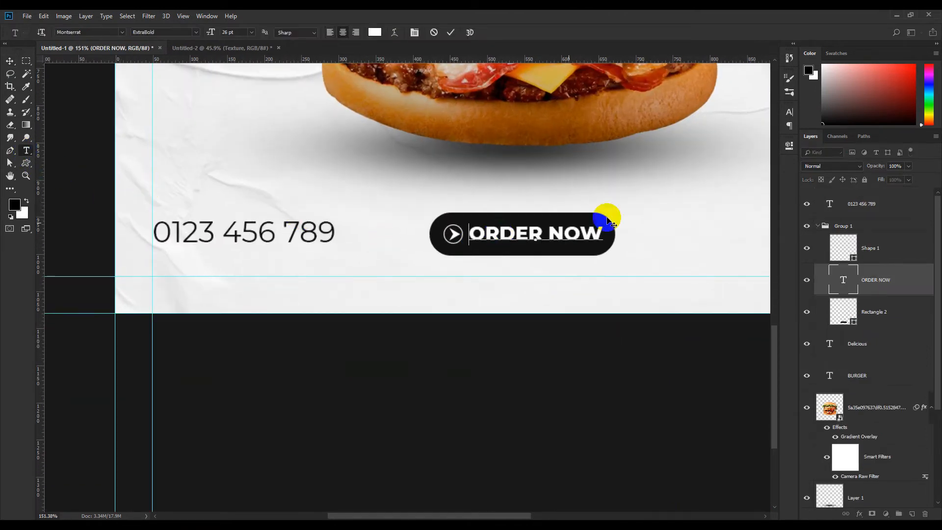
click(789, 112)
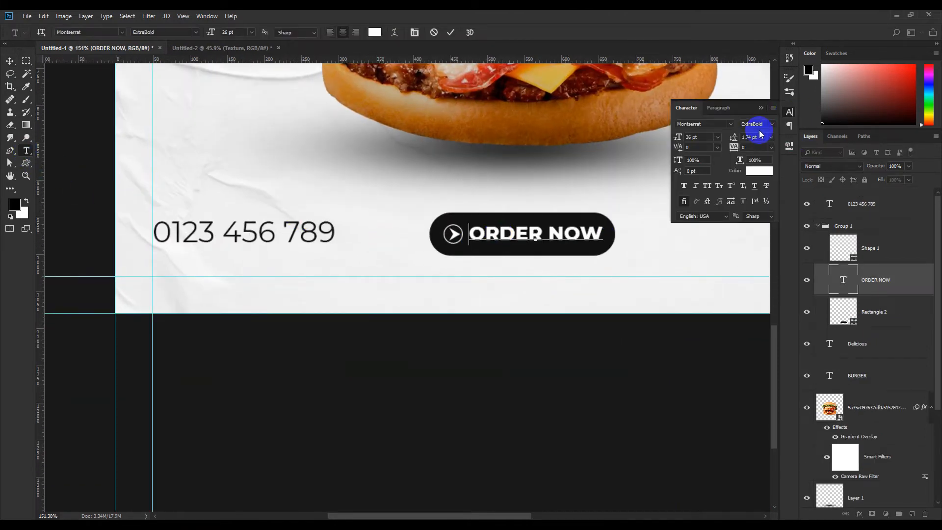
click(451, 32)
Step: Set the phone number text's font size to 26 pt
drag(162, 235, 344, 223)
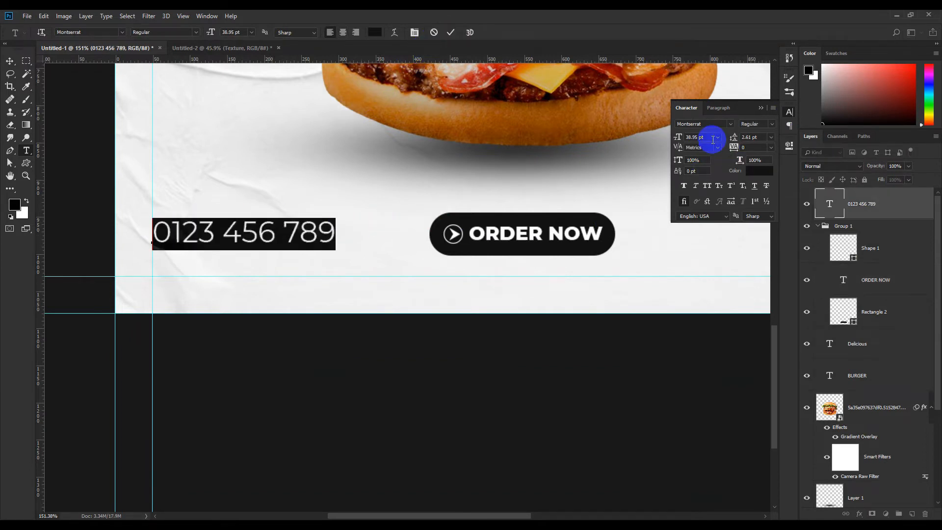
text(26)
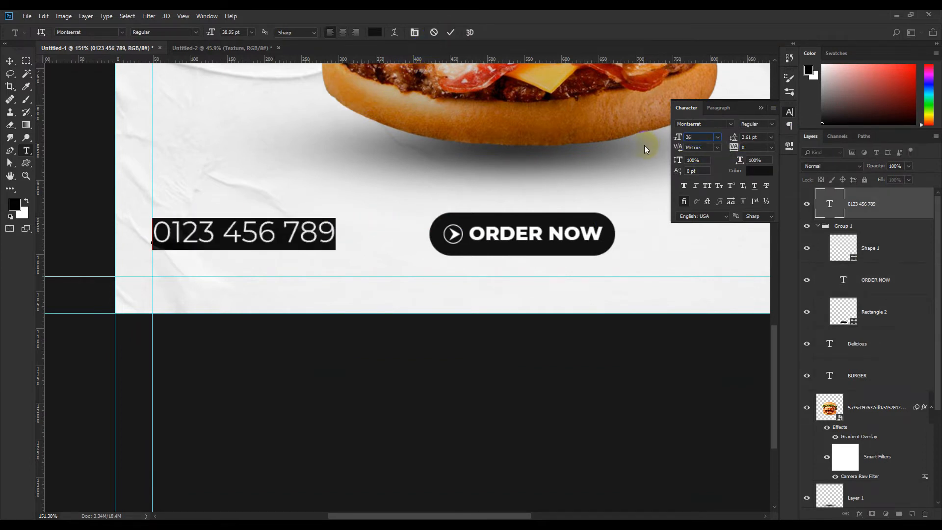
click(759, 108)
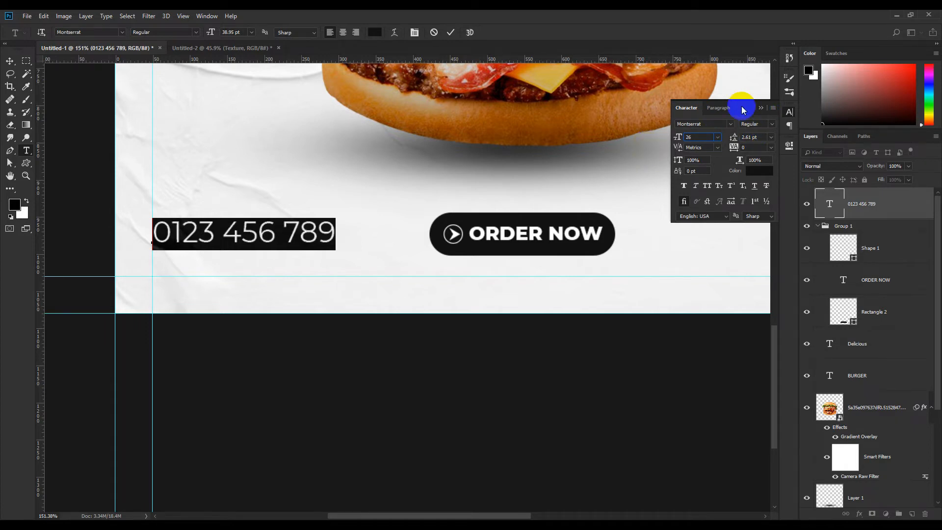
click(462, 34)
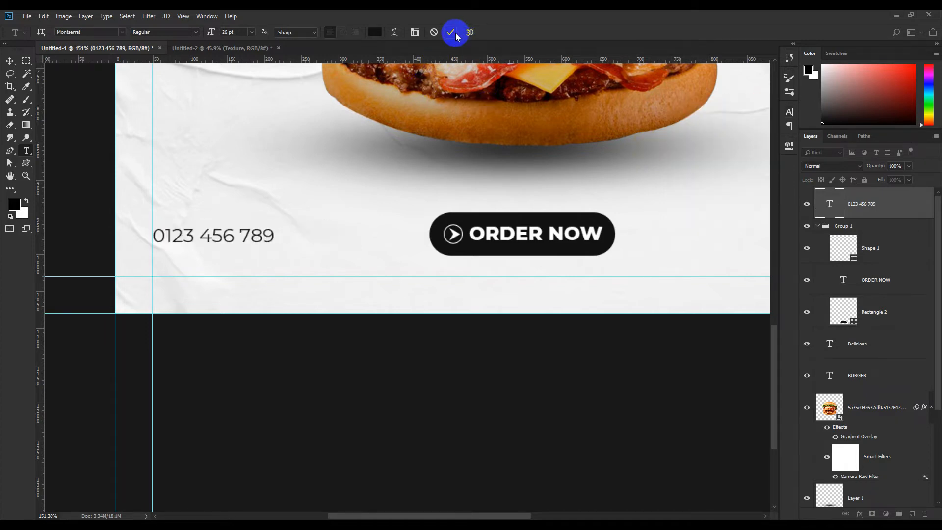
click(10, 61)
Step: Set the font size of the whole phone number text to 30 pt
key(ctrl+0)
scroll(260, 314, down, 3)
scroll(317, 390, up, 7)
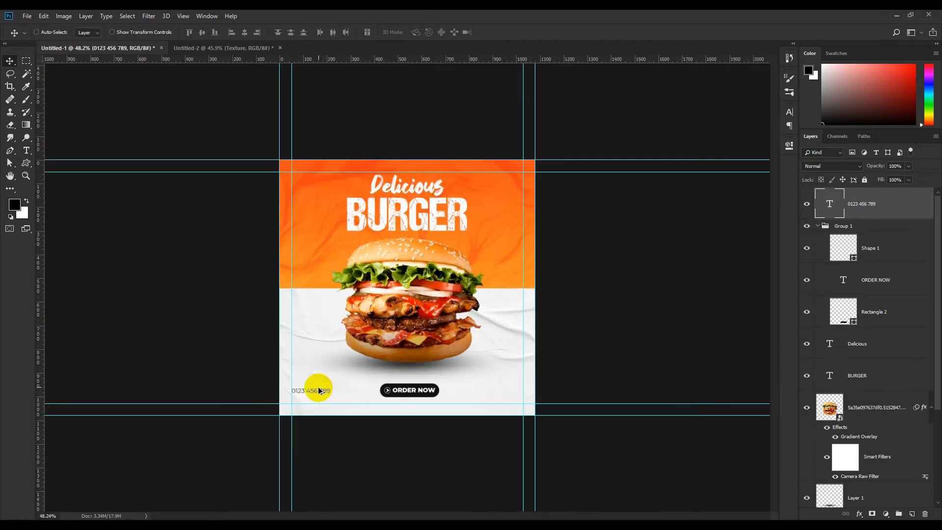
drag(311, 419, 315, 261)
scroll(277, 339, up, 3)
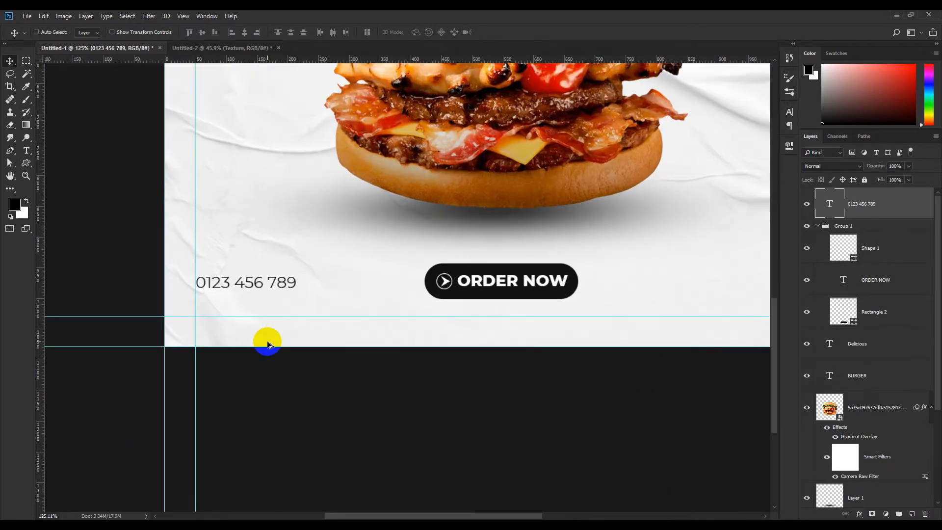
scroll(253, 320, up, 2)
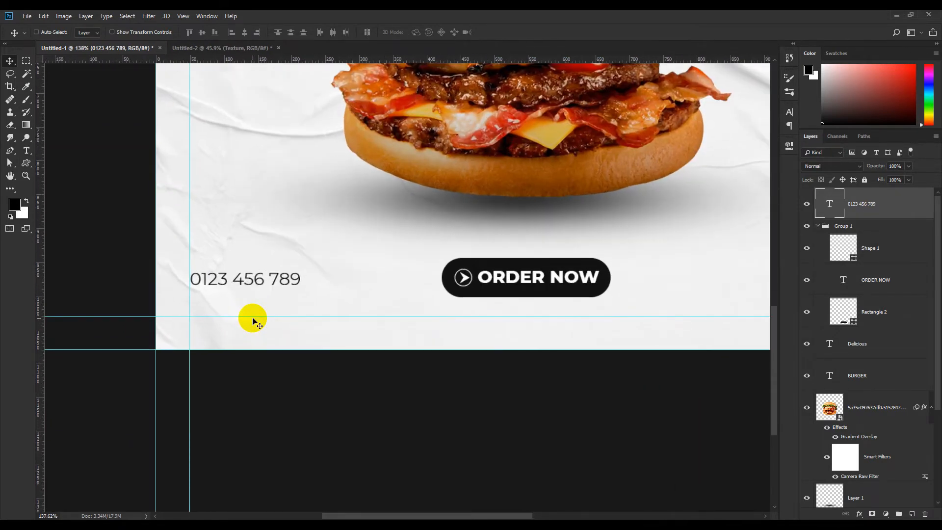
click(27, 154)
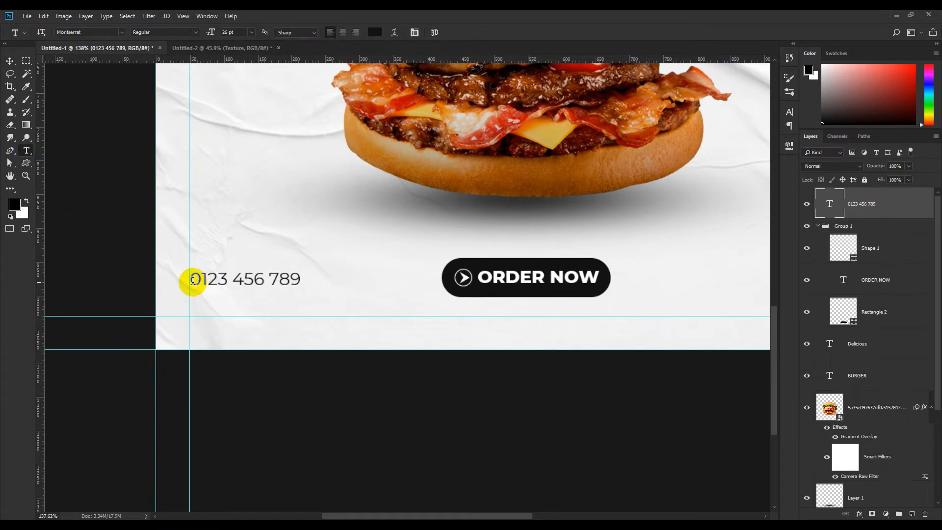
drag(193, 280, 435, 279)
click(790, 111)
click(716, 138)
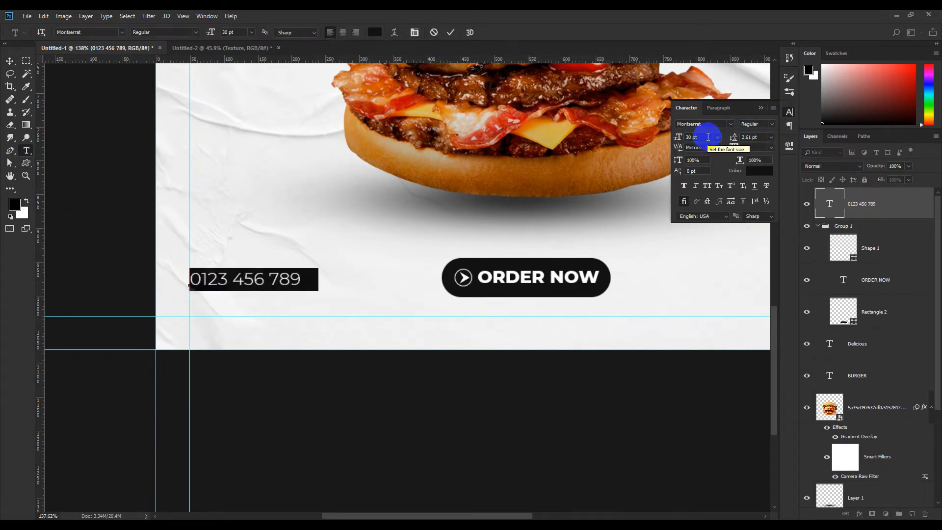
key(Return)
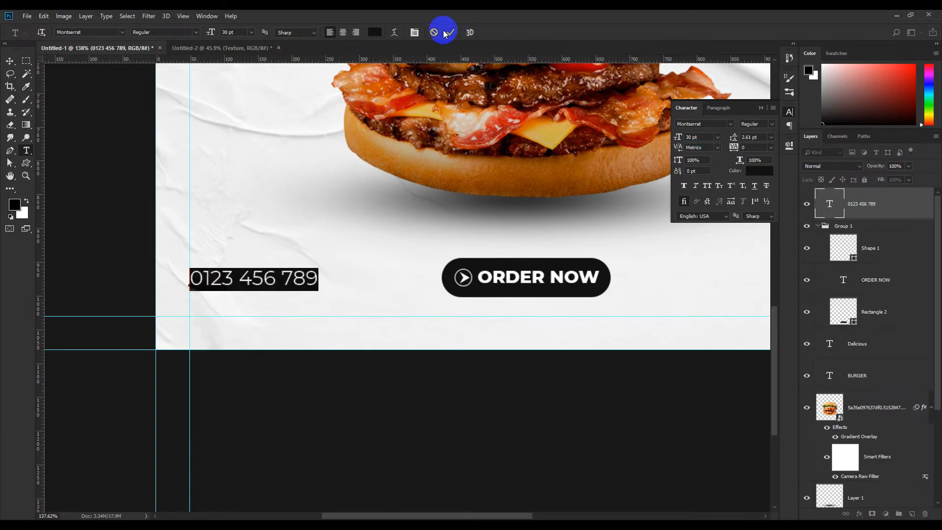
click(444, 34)
Step: Duplicate the phone number text to the right margin guide, level with the original
click(10, 61)
scroll(216, 274, down, 3)
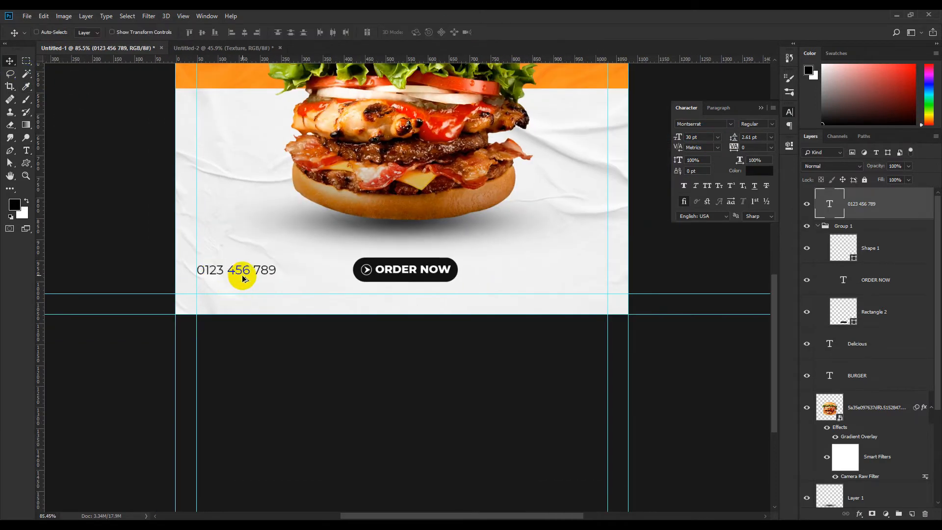
drag(242, 278, 575, 276)
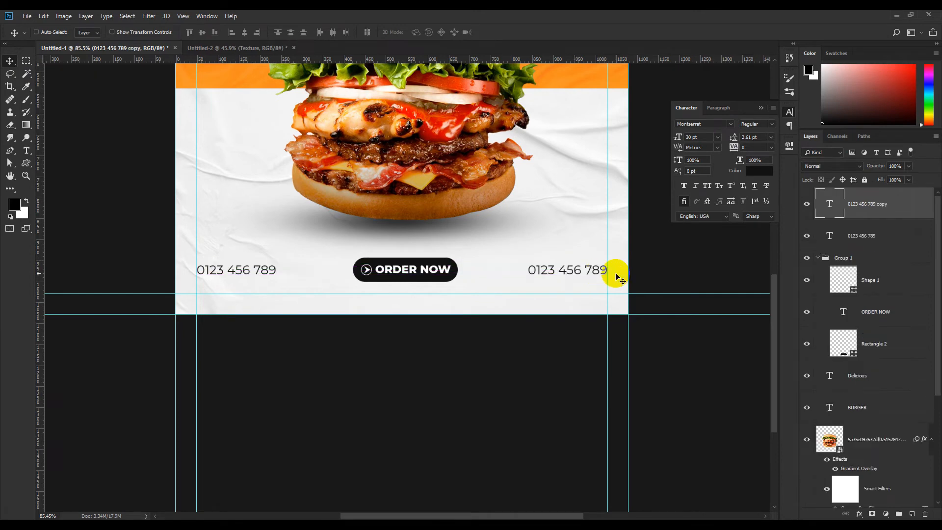
Step: Set the duplicated phone number text to right alignment
scroll(616, 269, up, 3)
click(32, 155)
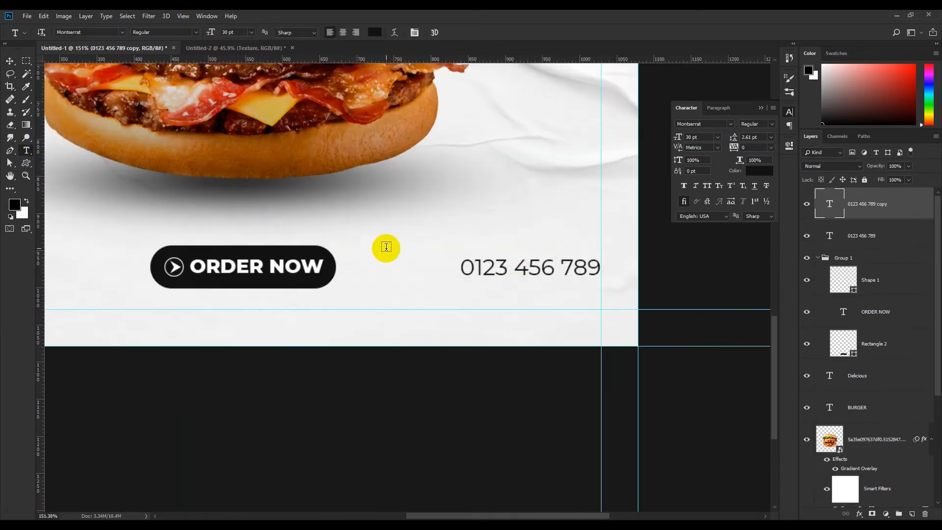
drag(462, 271, 635, 270)
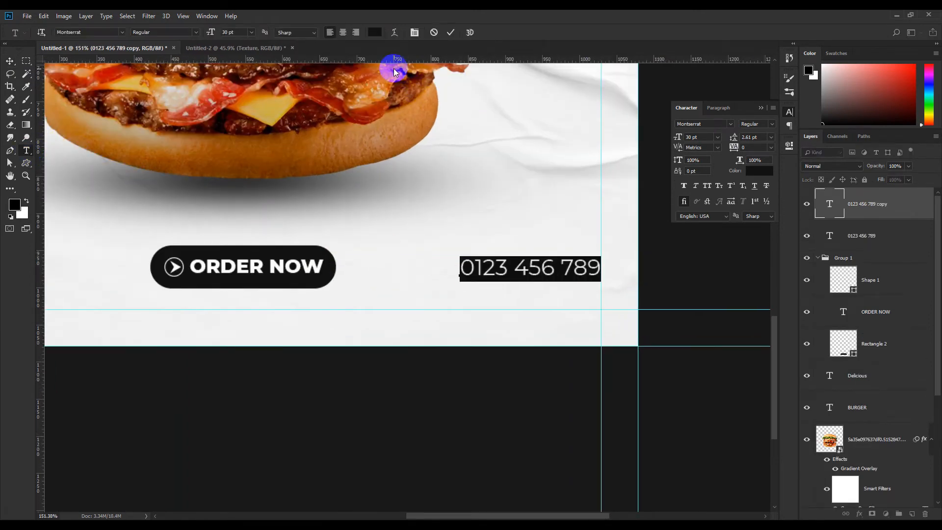
click(357, 31)
click(451, 32)
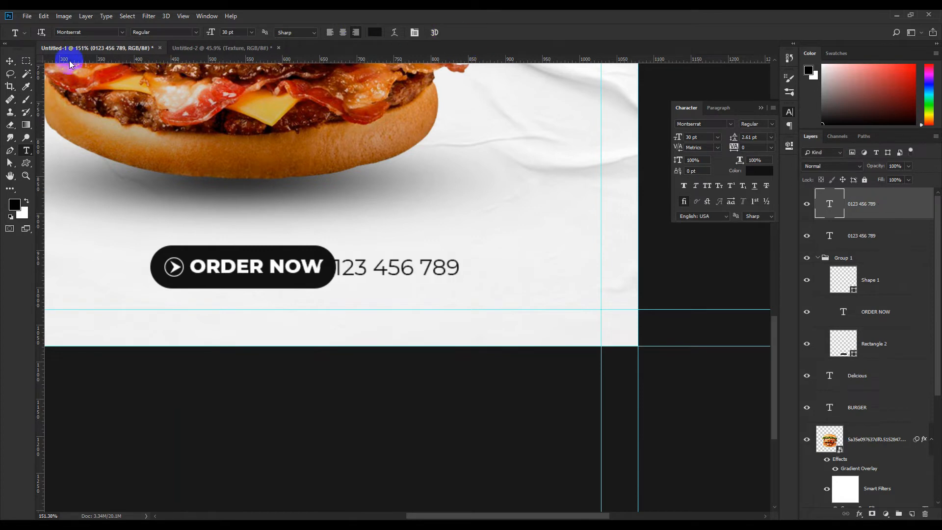
click(11, 60)
drag(456, 260, 587, 269)
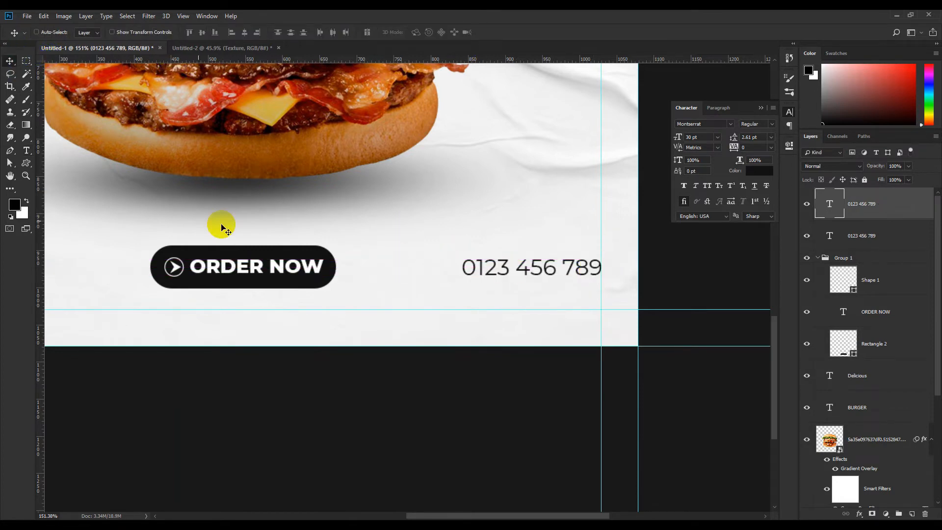
click(27, 152)
drag(464, 271, 633, 278)
text(www.ur)
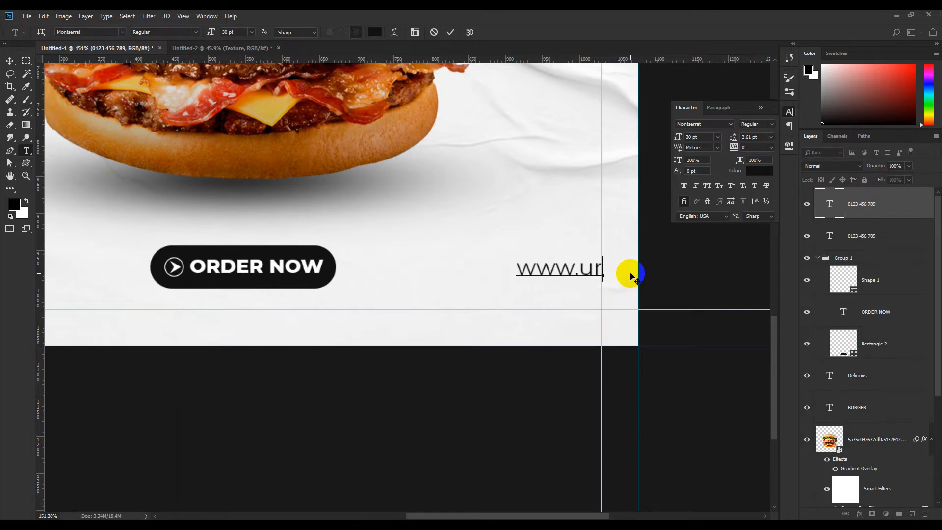
text(website.)
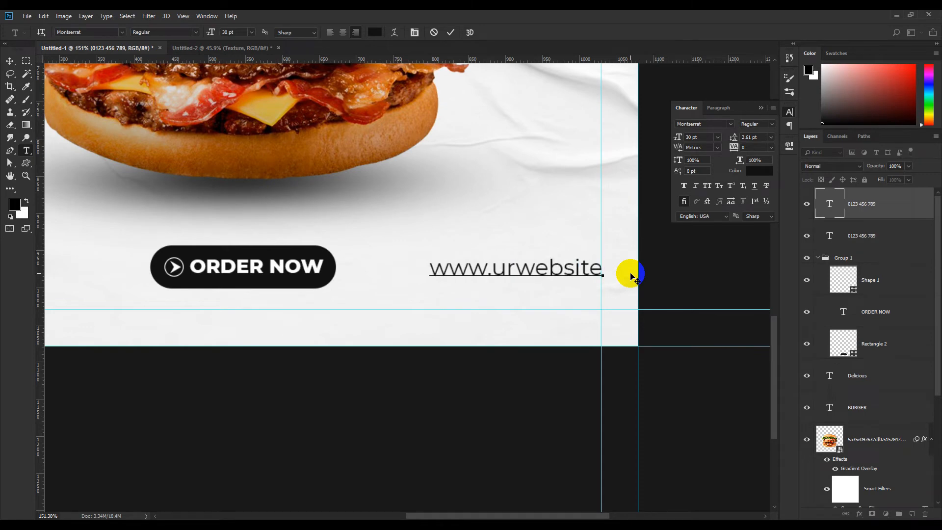
text(com)
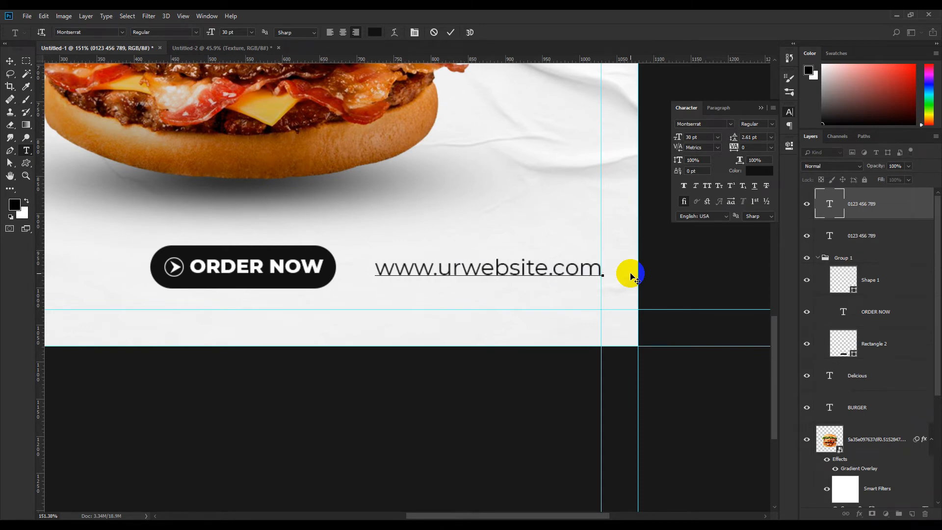
click(450, 32)
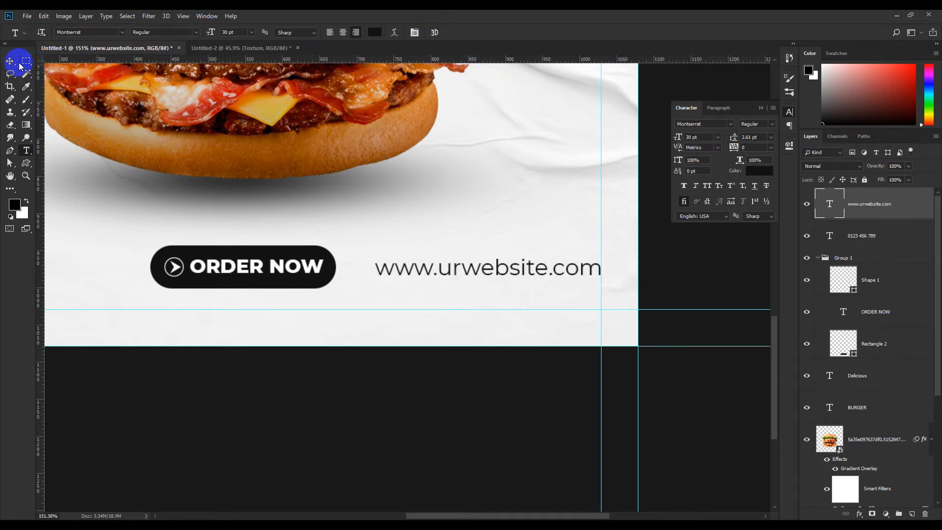
click(10, 61)
Step: Hide the guides and examine the balance of headline, burger and bottom contact row across the whole post
scroll(414, 288, down, 12)
scroll(458, 400, up, 6)
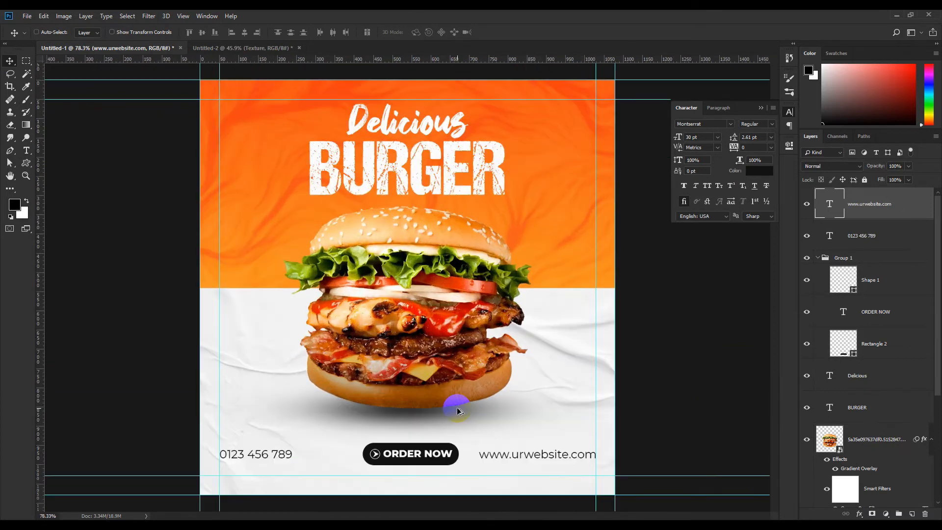
scroll(458, 382, down, 4)
scroll(452, 374, up, 2)
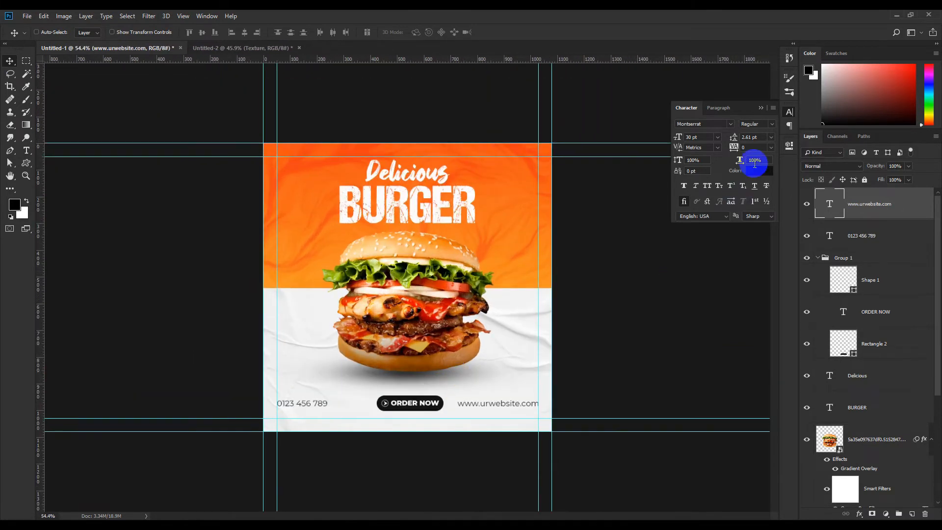
click(761, 109)
scroll(413, 437, up, 4)
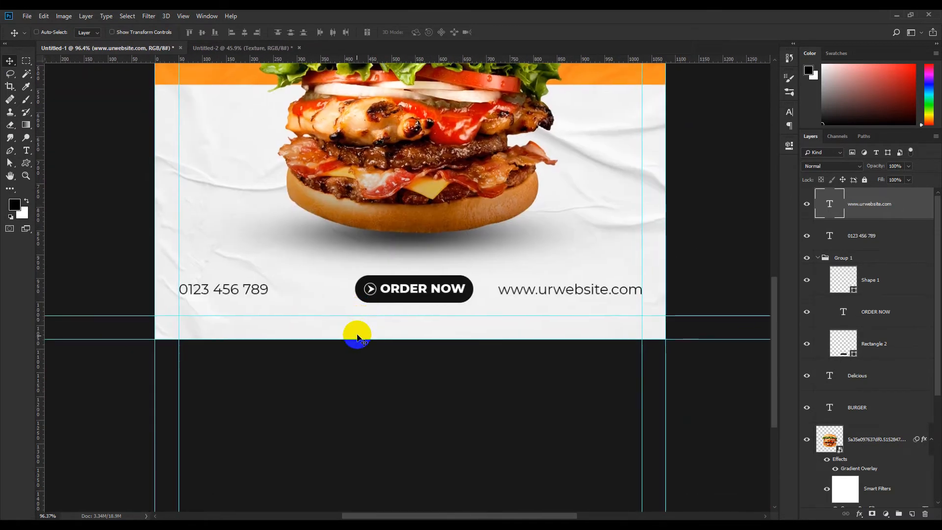
scroll(358, 339, up, 1)
scroll(353, 332, down, 4)
scroll(415, 368, up, 3)
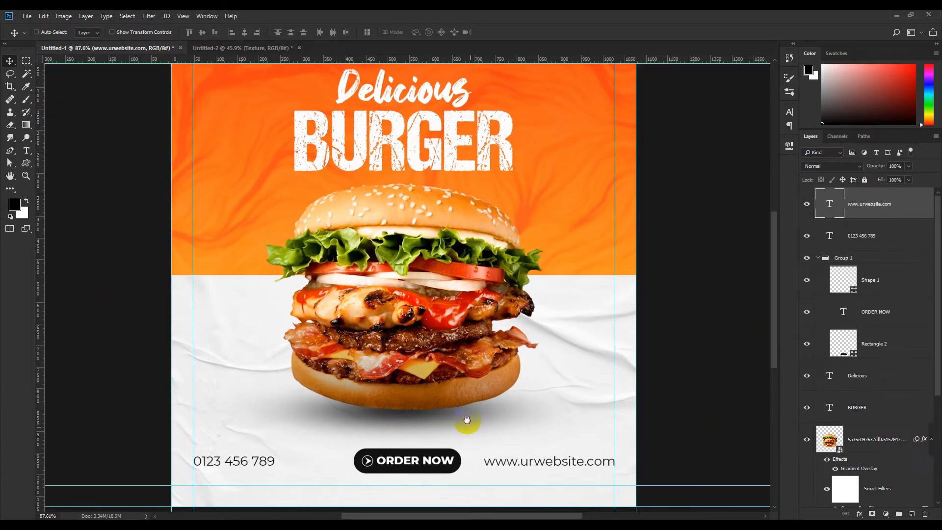
drag(467, 420, 425, 260)
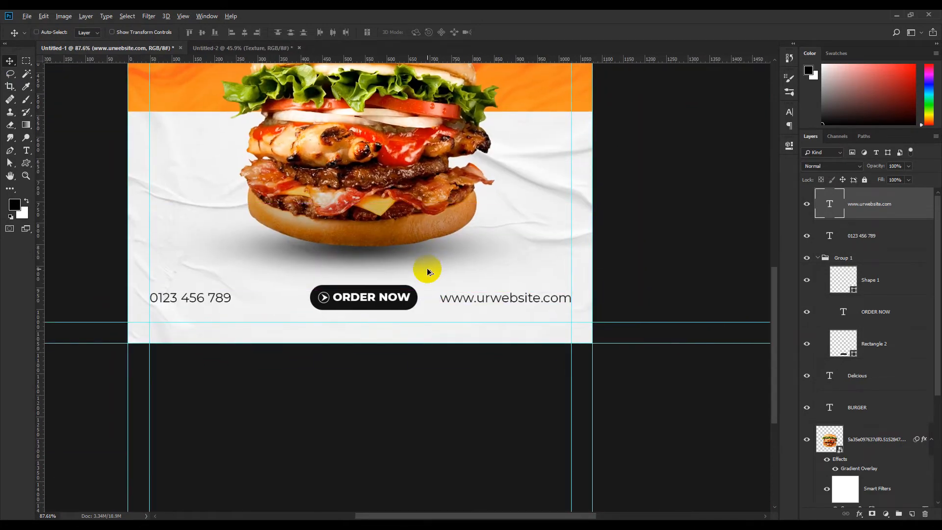
scroll(417, 305, down, 3)
scroll(419, 337, up, 1)
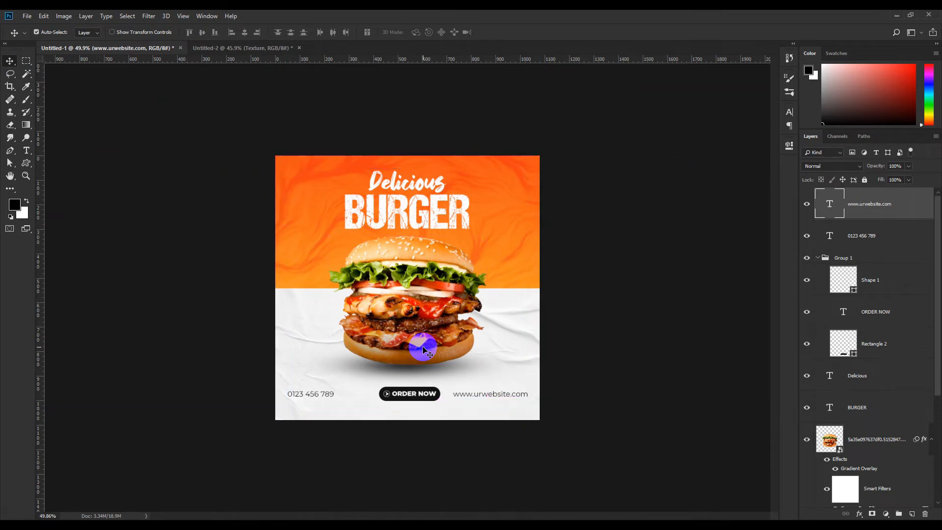
scroll(423, 350, down, 1)
scroll(424, 358, up, 3)
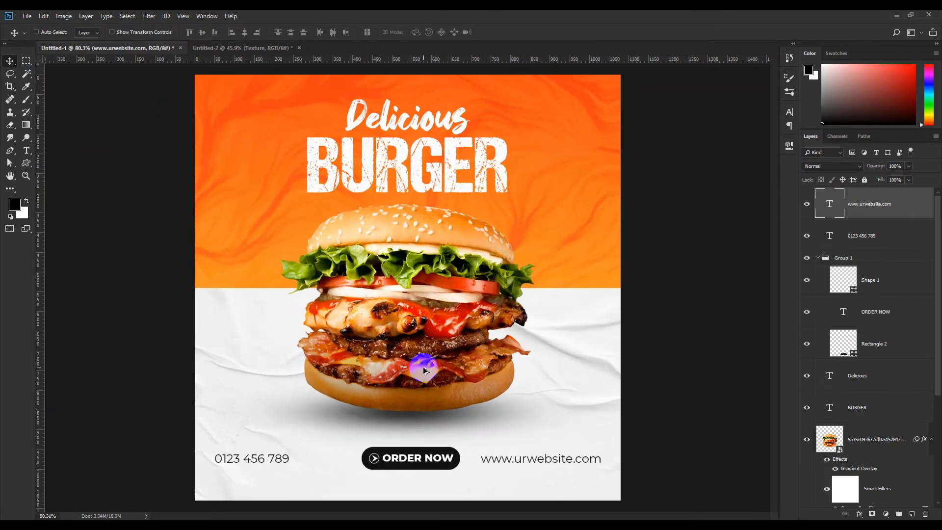
scroll(425, 389, down, 3)
scroll(425, 398, up, 2)
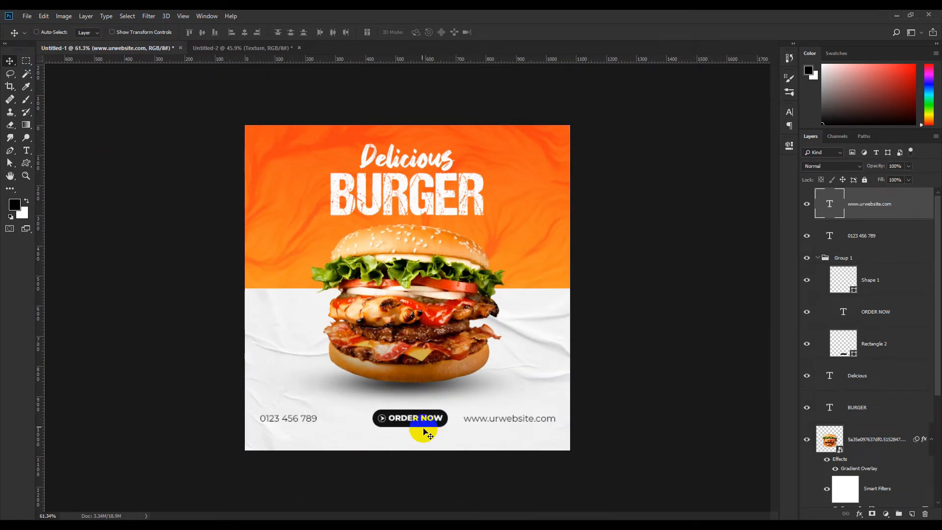
Step: Set the tracking of the whole phone number text beside the "ORDER NOW" button to 100
scroll(419, 434, up, 1)
scroll(405, 430, up, 1)
drag(404, 429, 415, 275)
scroll(178, 319, up, 1)
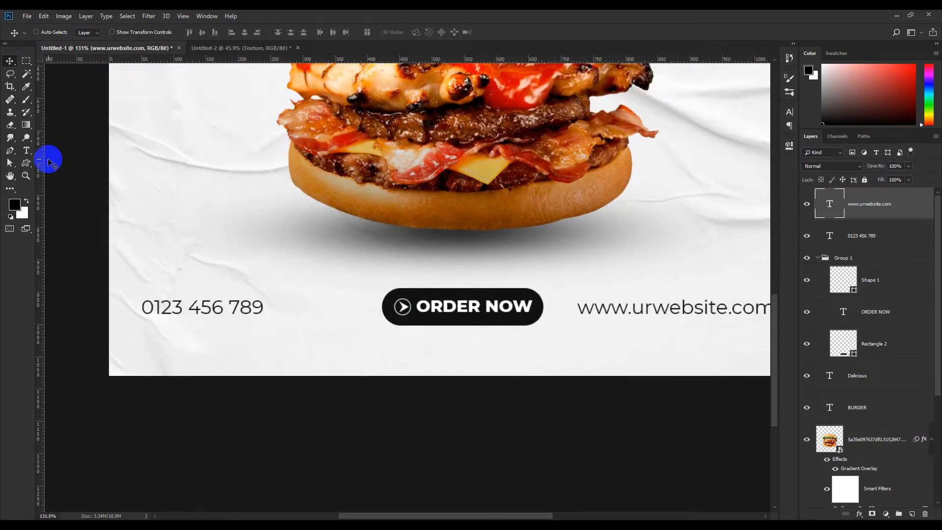
click(26, 151)
triple_click(148, 307)
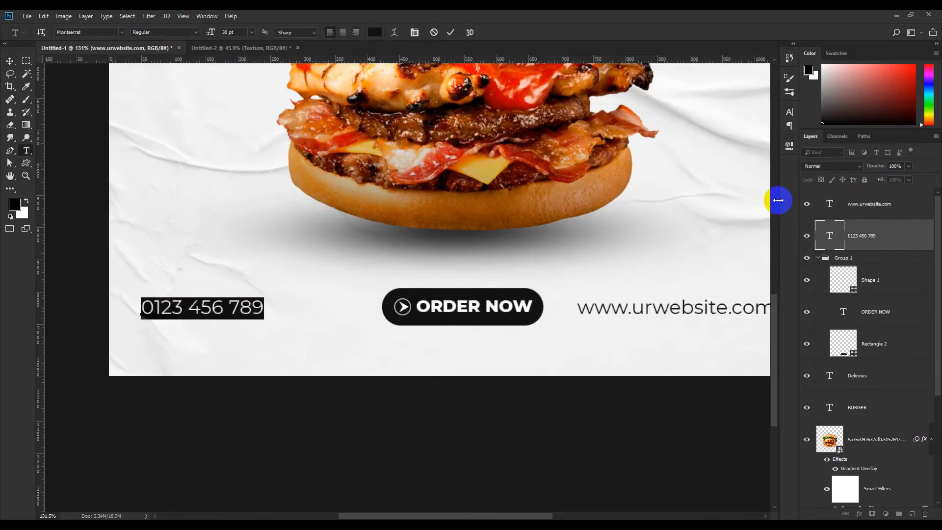
click(789, 112)
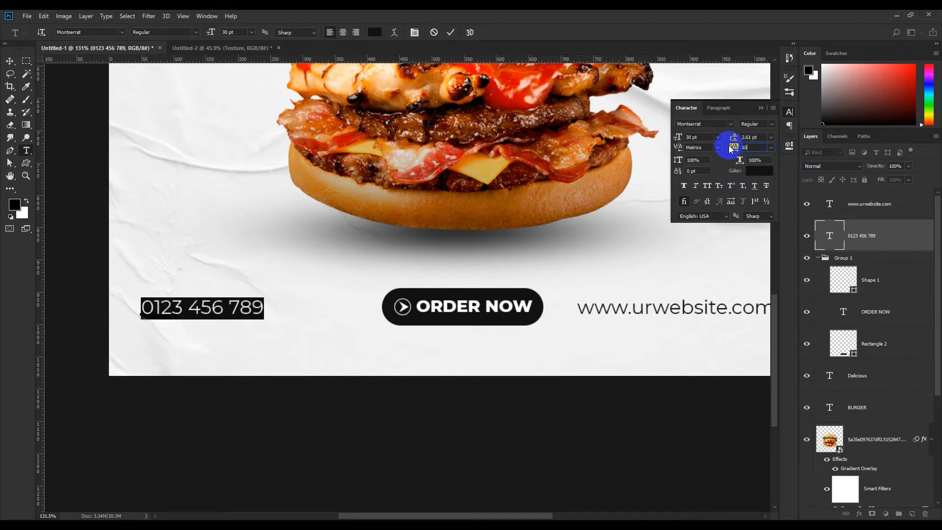
key(Return)
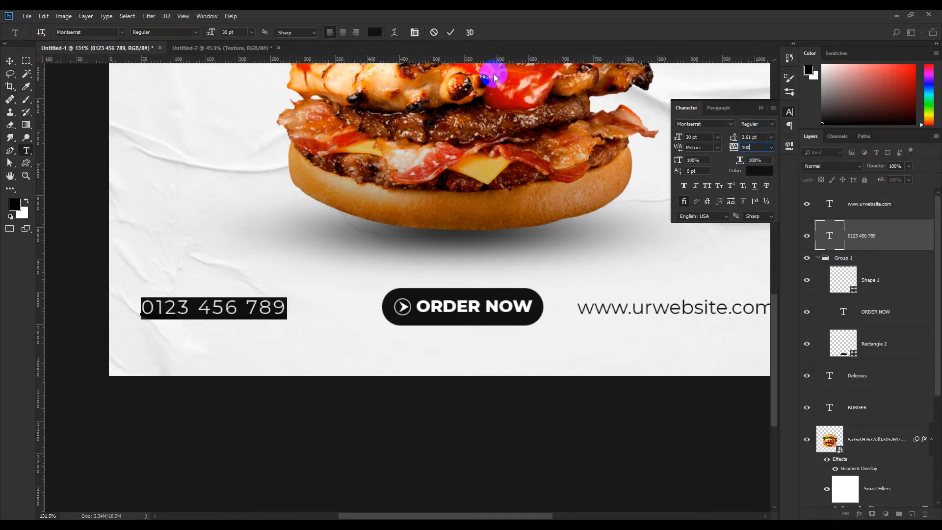
click(451, 34)
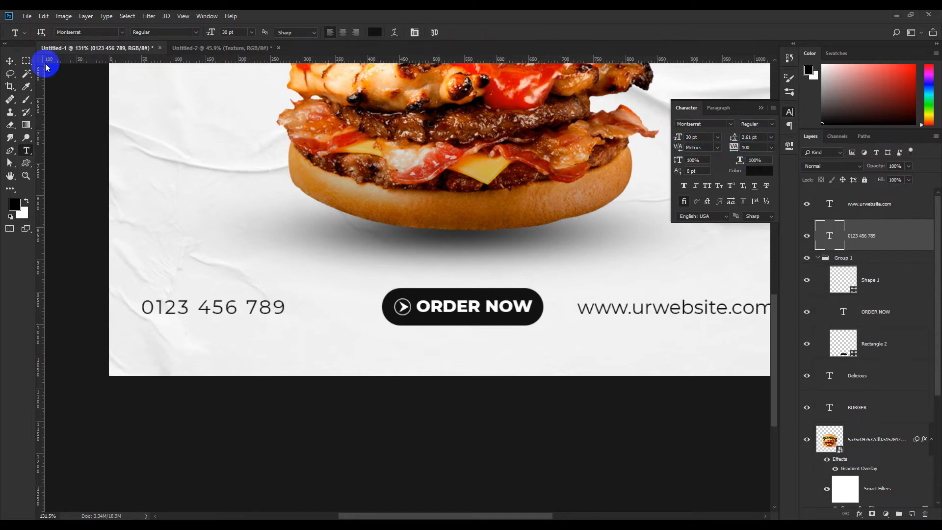
click(10, 61)
scroll(312, 332, down, 4)
scroll(498, 427, up, 3)
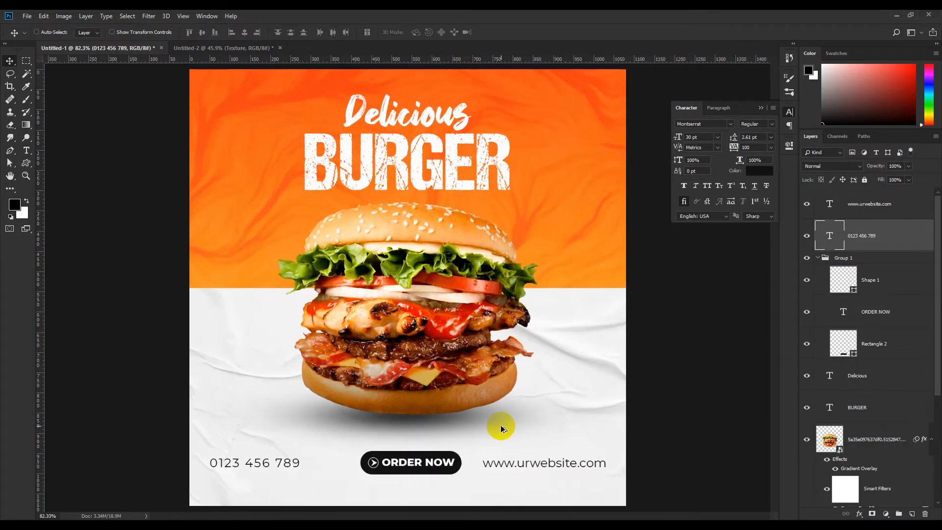
drag(508, 465, 459, 309)
scroll(500, 330, up, 4)
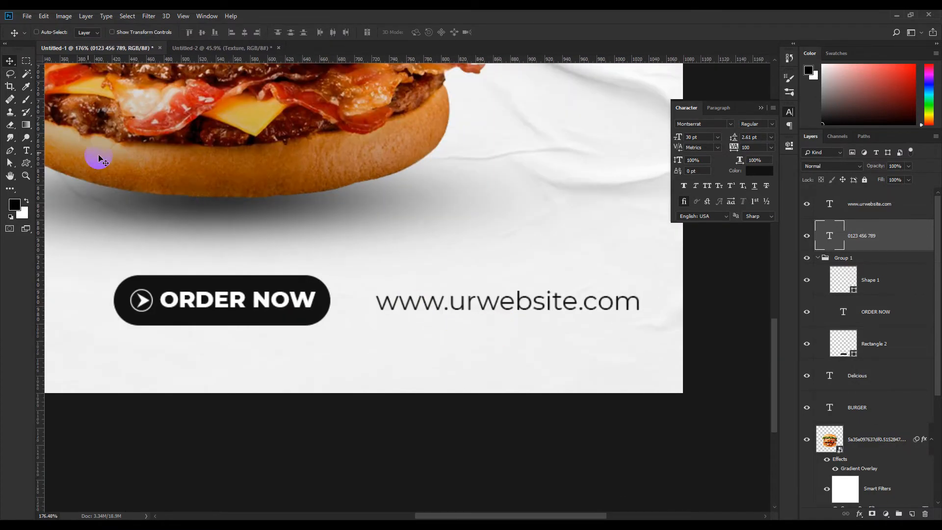
click(29, 150)
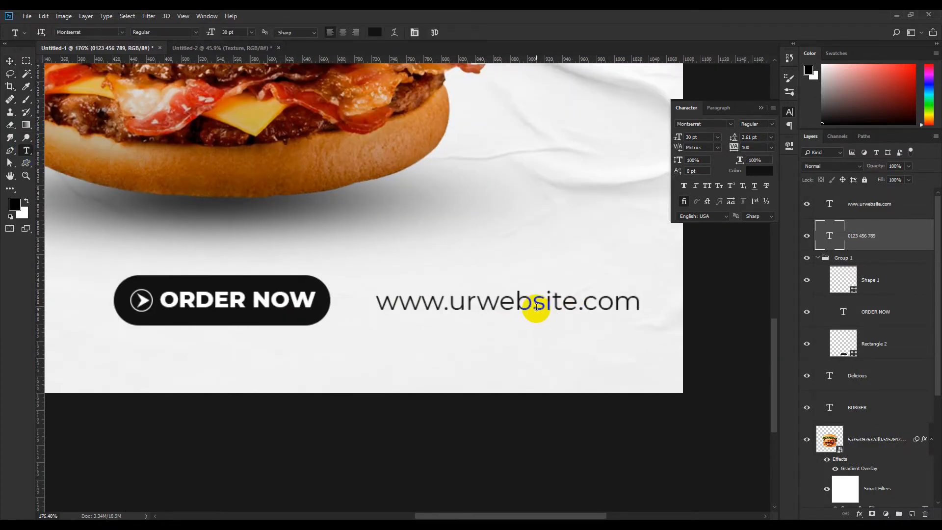
drag(534, 307, 565, 307)
key(BackSpace)
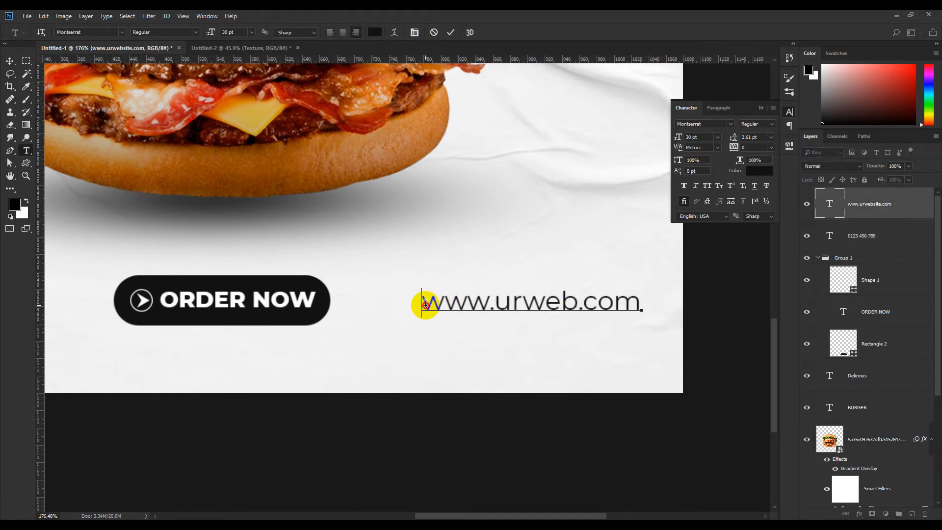
Step: Set the tracking of the whole website text to 50
drag(425, 304, 653, 305)
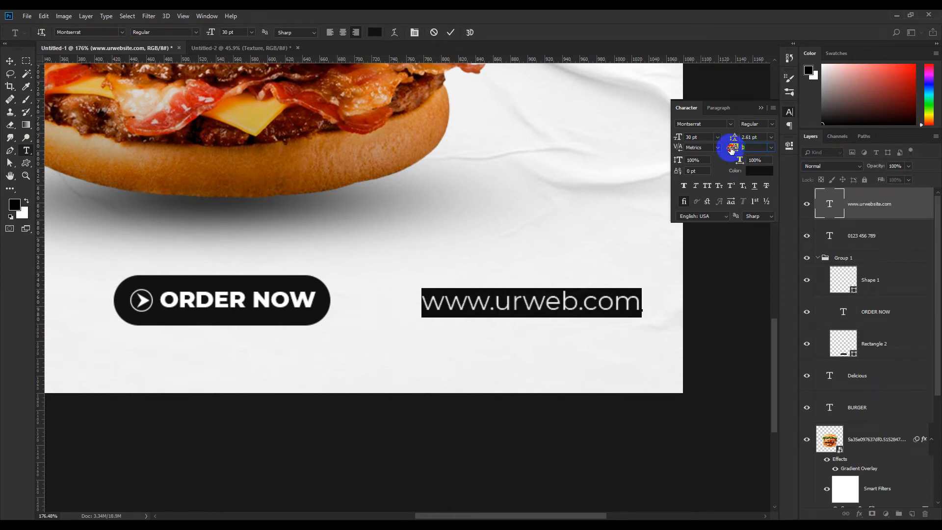
key(Return)
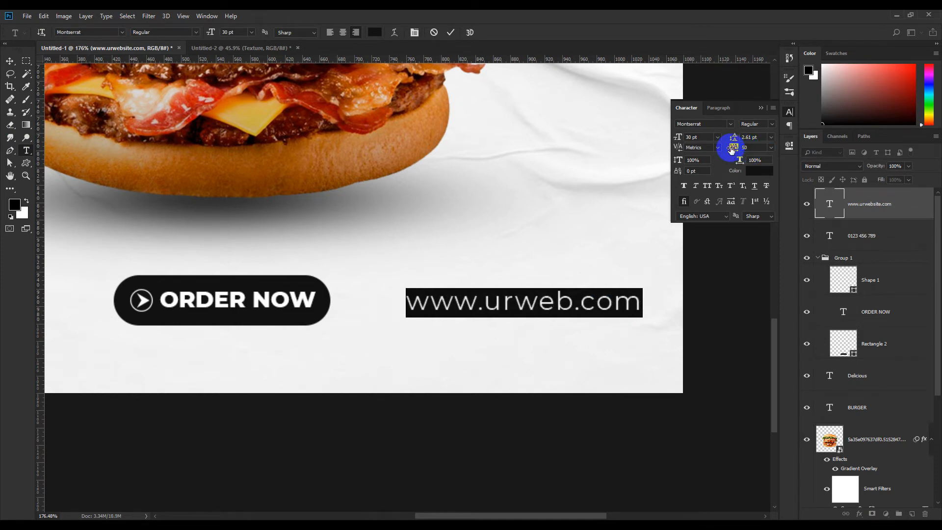
click(451, 32)
click(10, 60)
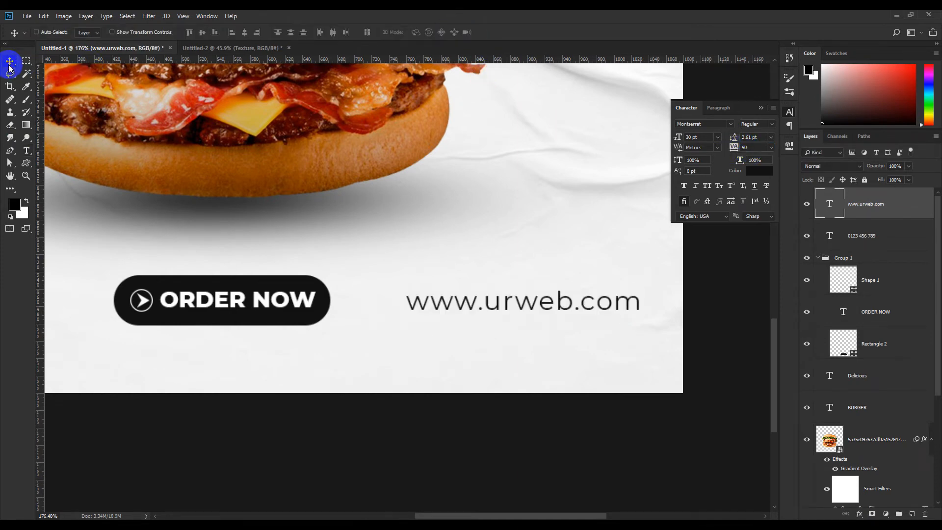
Step: Set the tracking of the whole phone number text to 50, matching the website text
scroll(305, 347, down, 3)
scroll(305, 347, down, 2)
scroll(279, 364, up, 4)
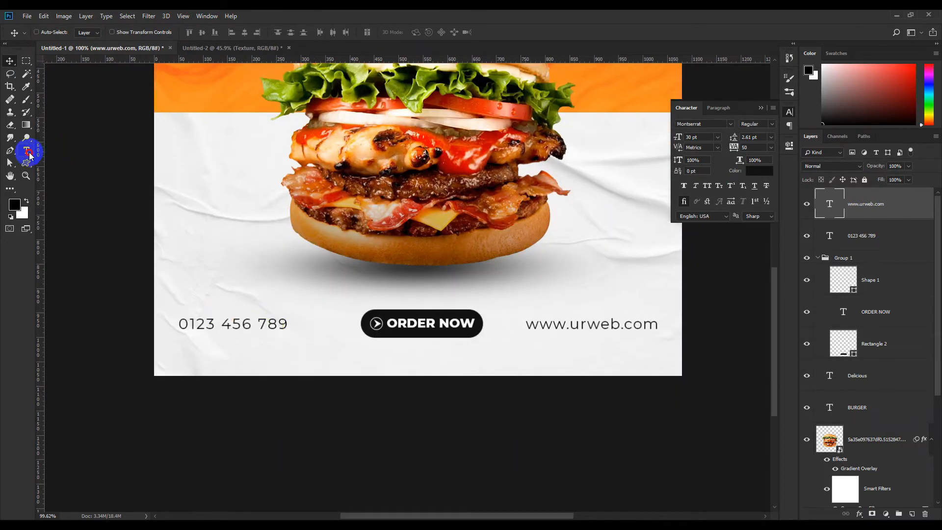
click(28, 152)
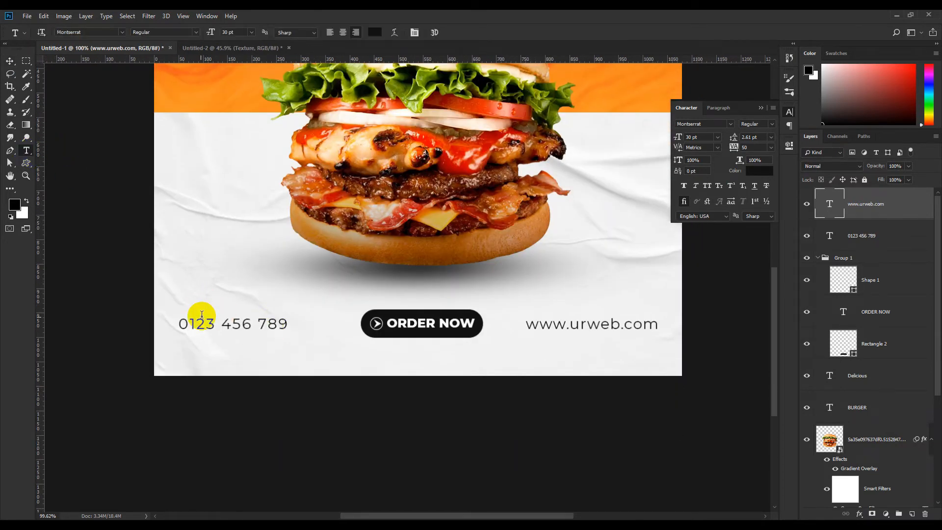
drag(183, 324, 346, 327)
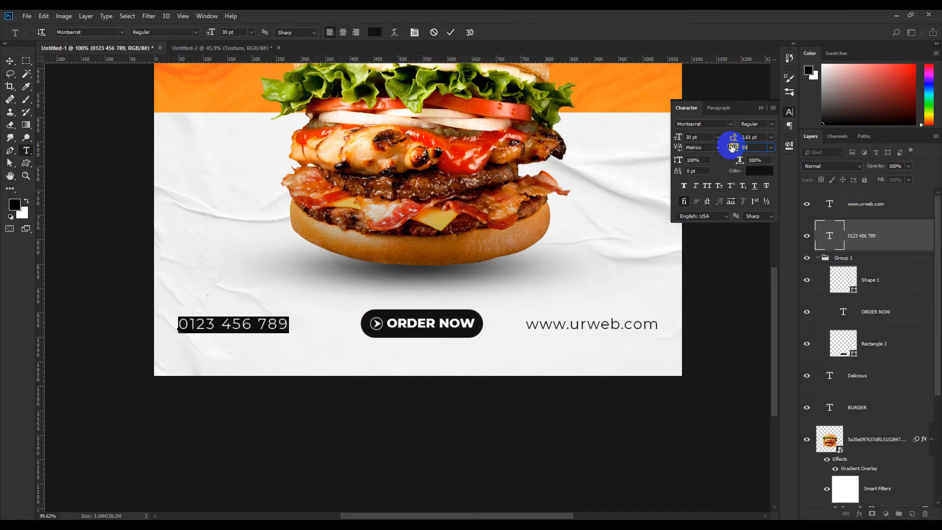
key(Return)
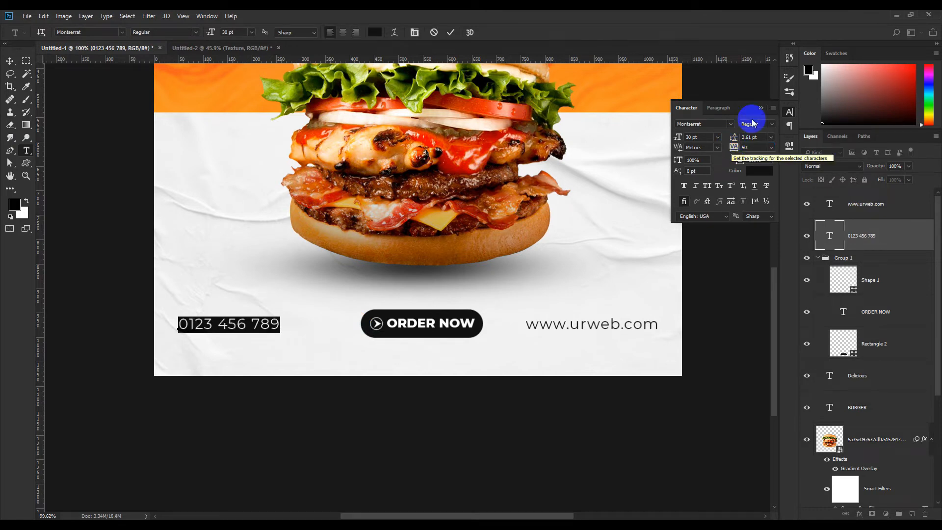
click(761, 107)
click(451, 32)
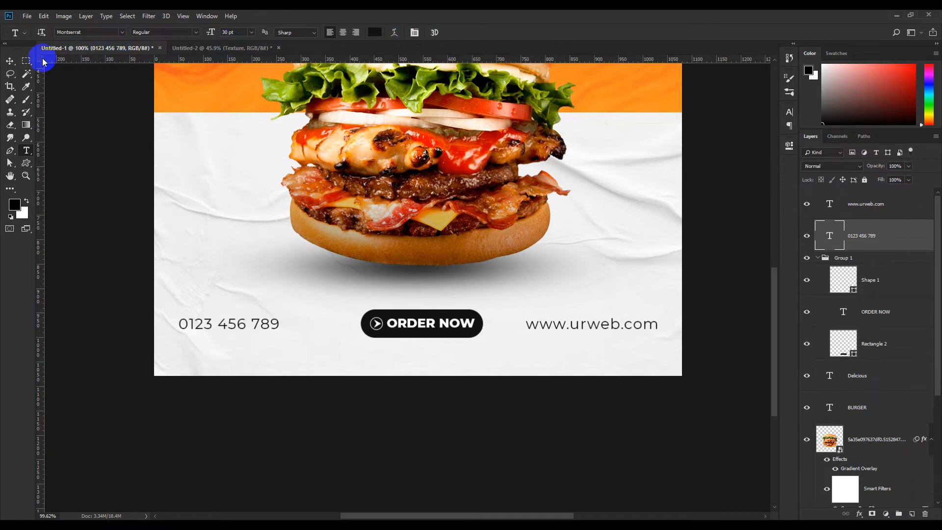
click(10, 62)
Step: Examine the whole post, comparing the spacing of the phone number and website text around the "ORDER NOW" button
scroll(351, 400, down, 6)
scroll(356, 404, up, 3)
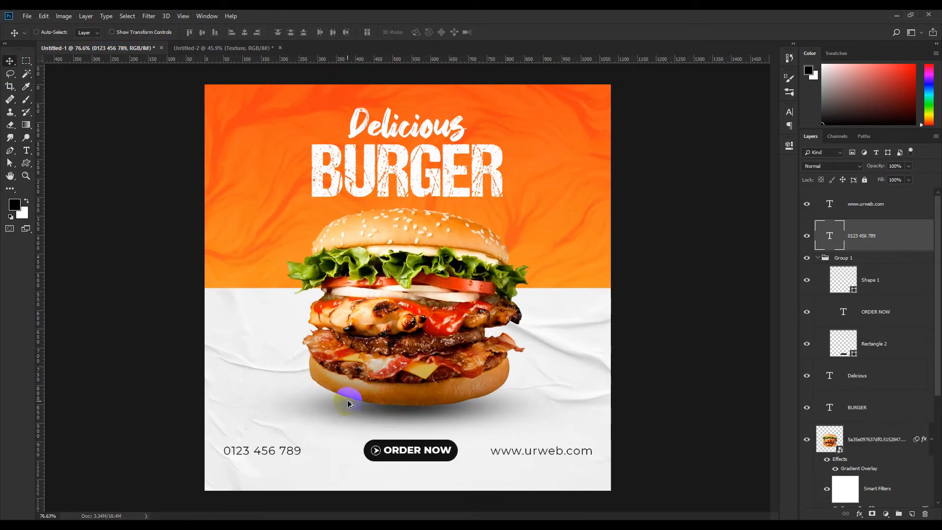
scroll(343, 404, down, 3)
scroll(358, 412, up, 3)
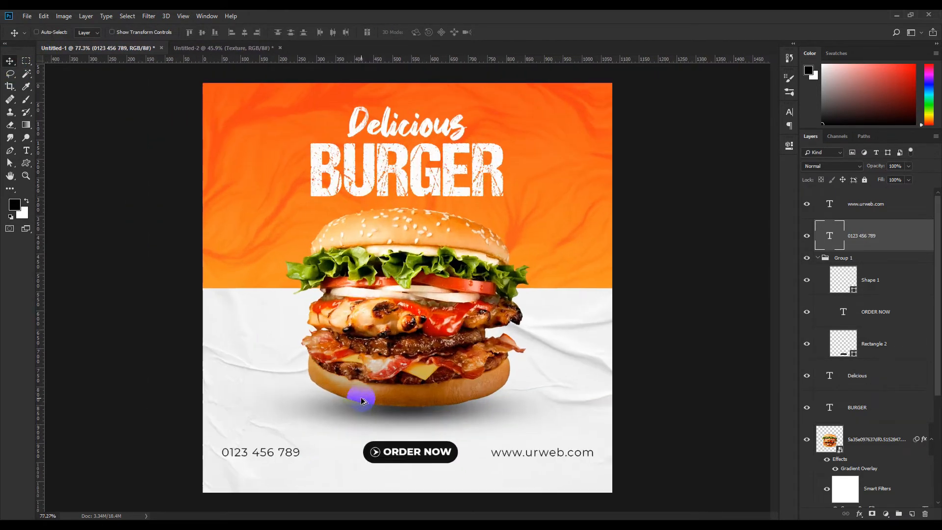
scroll(360, 400, down, 3)
scroll(361, 395, up, 2)
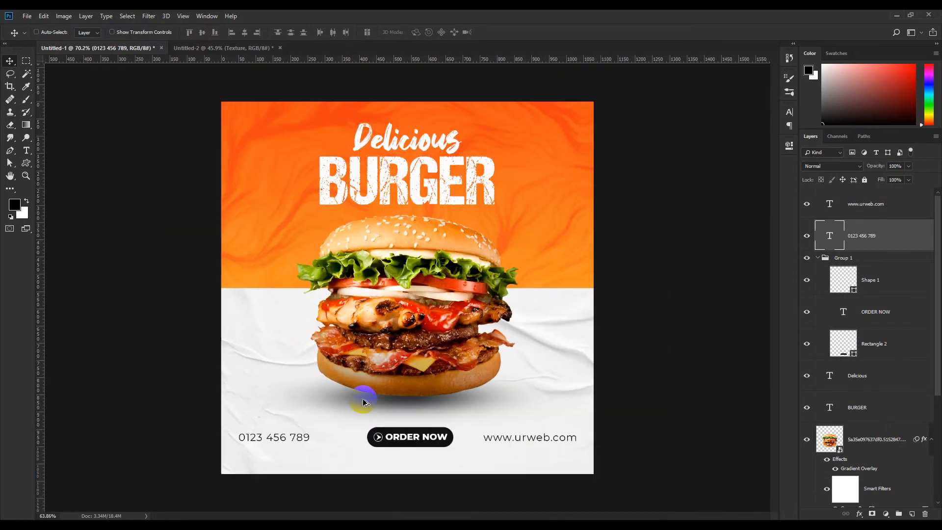
scroll(363, 402, down, 3)
scroll(261, 228, up, 4)
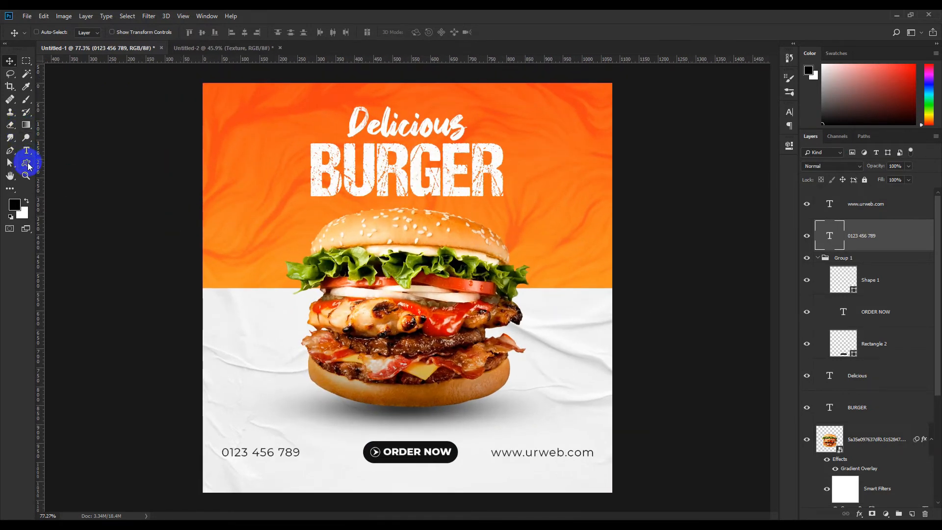
Step: Draw a black cloud-shaped speech bubble, about 243 x 176 px, beside the upper left of the burger with the Custom Shape tool
click(29, 167)
click(67, 213)
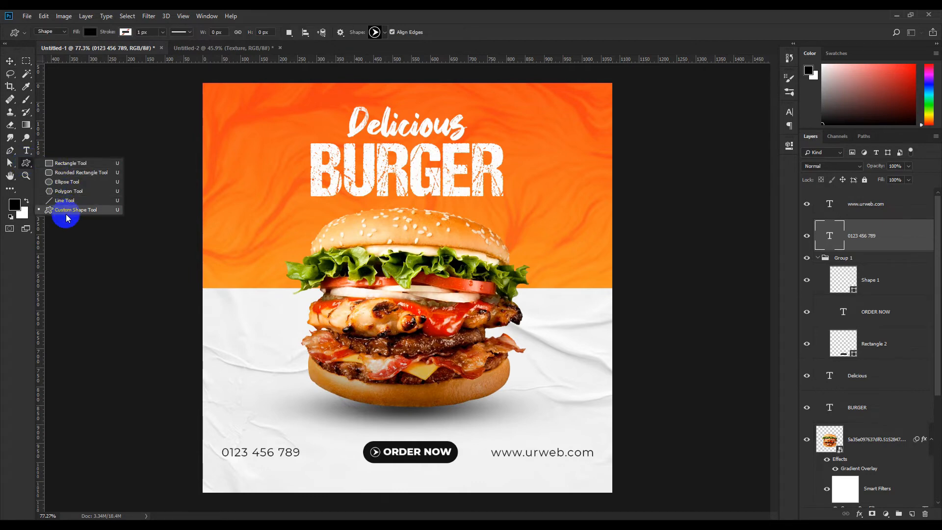
click(386, 33)
scroll(368, 181, down, 5)
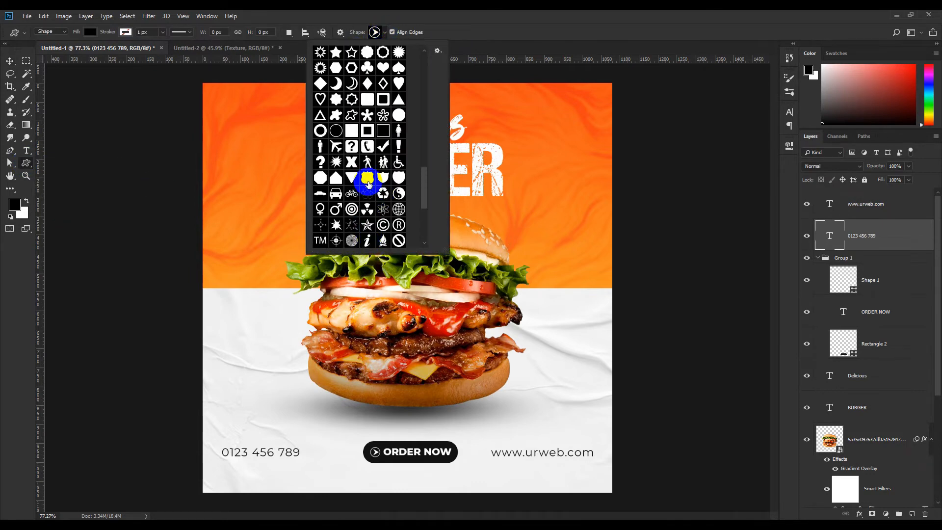
scroll(369, 184, down, 8)
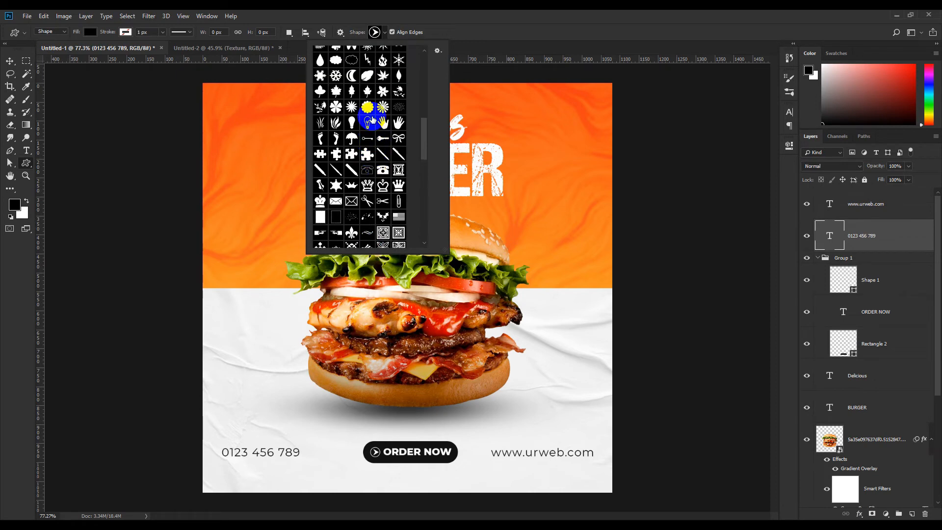
scroll(372, 120, down, 3)
drag(424, 154, 427, 206)
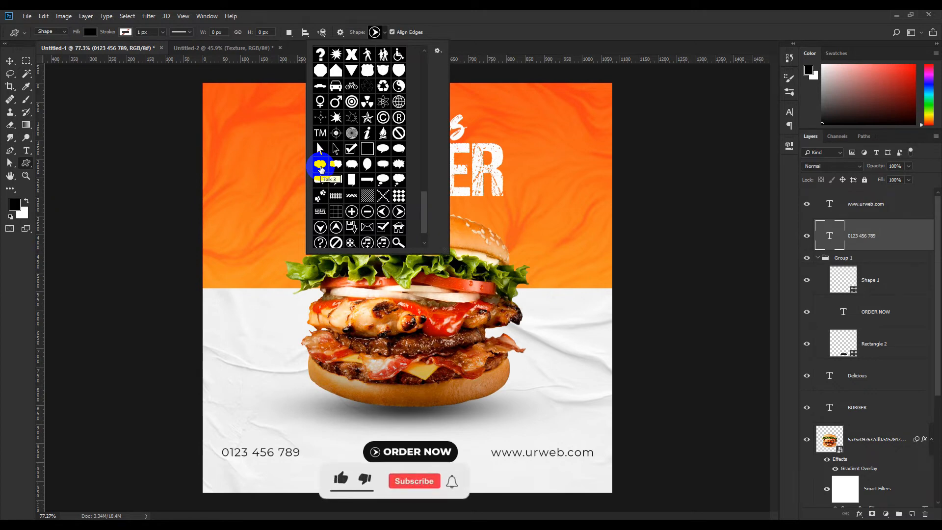
click(320, 165)
click(259, 321)
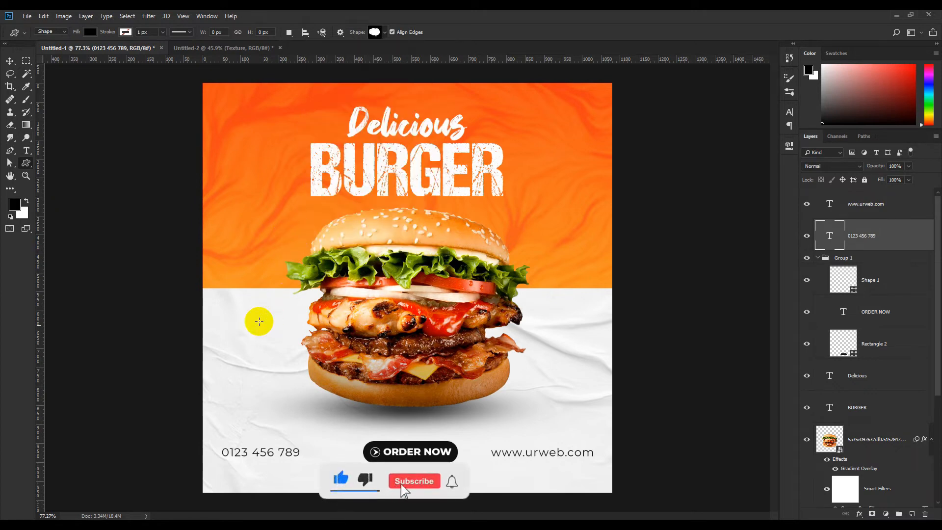
scroll(257, 319, up, 5)
scroll(283, 230, down, 7)
scroll(288, 227, up, 1)
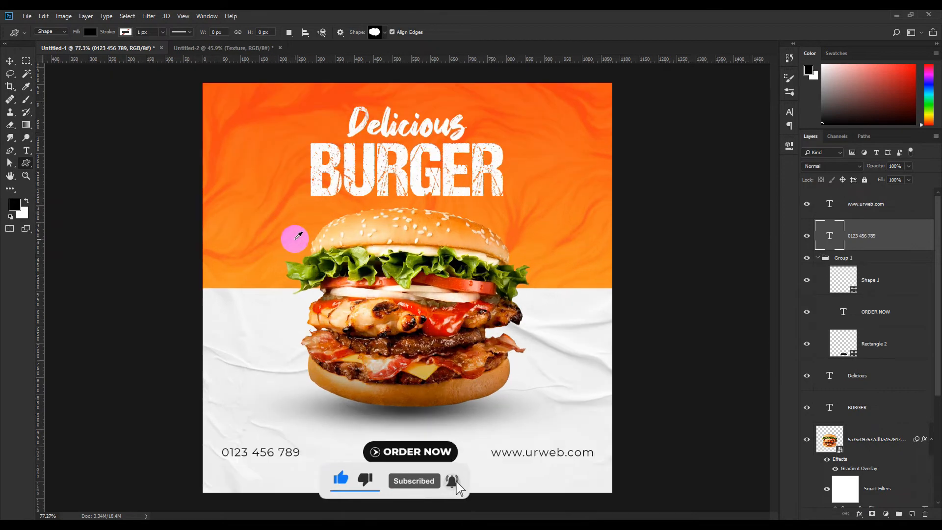
drag(250, 218, 343, 284)
Step: Move the speech bubble slightly up and flip it horizontally
click(11, 62)
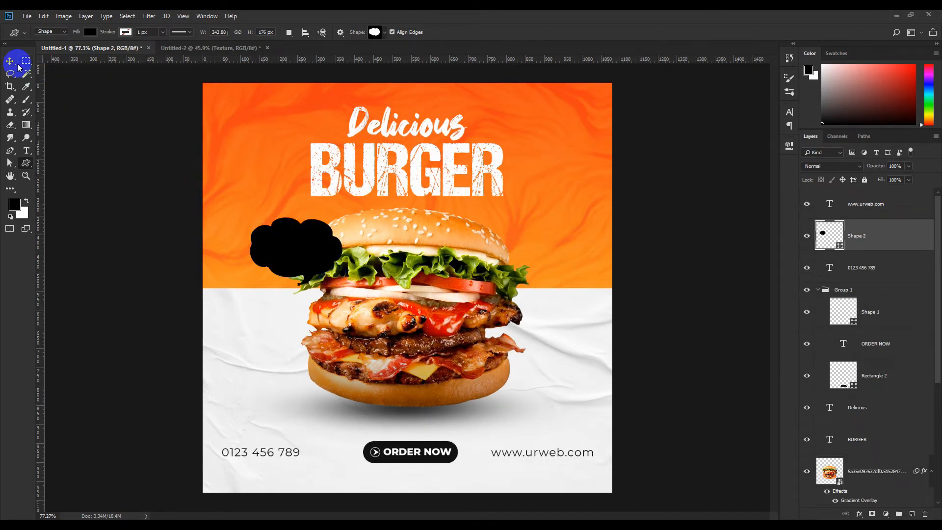
drag(301, 248, 293, 231)
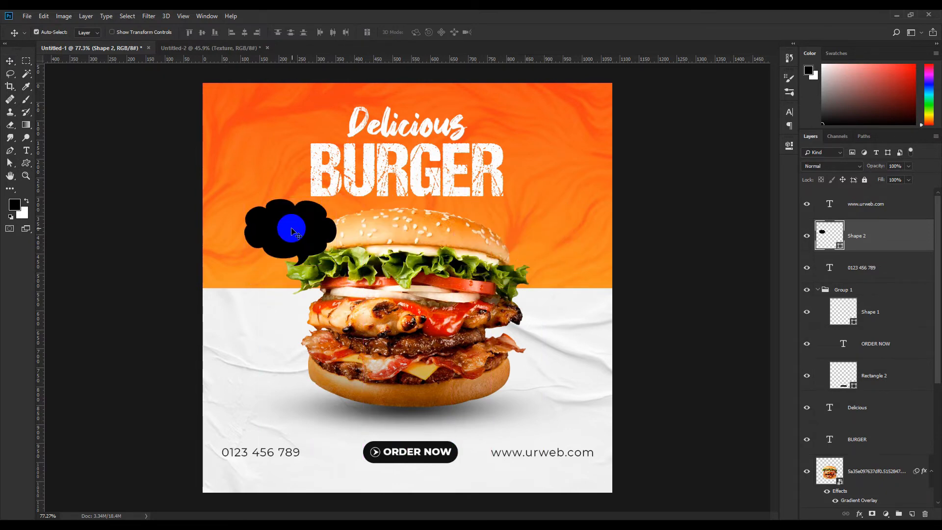
key(ctrl+t)
right_click(292, 231)
click(343, 352)
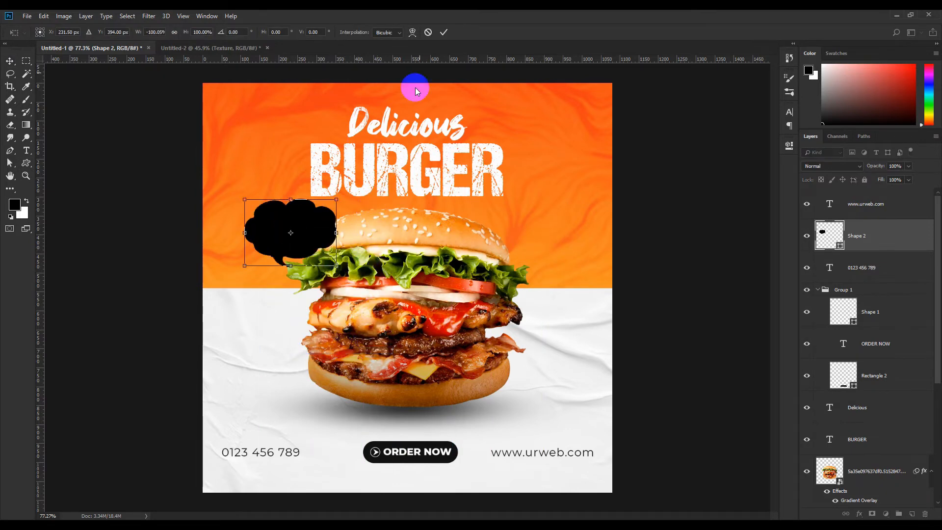
click(444, 32)
Step: Rotate the speech bubble by -15° and move it left, clear of the bun
scroll(270, 221, up, 3)
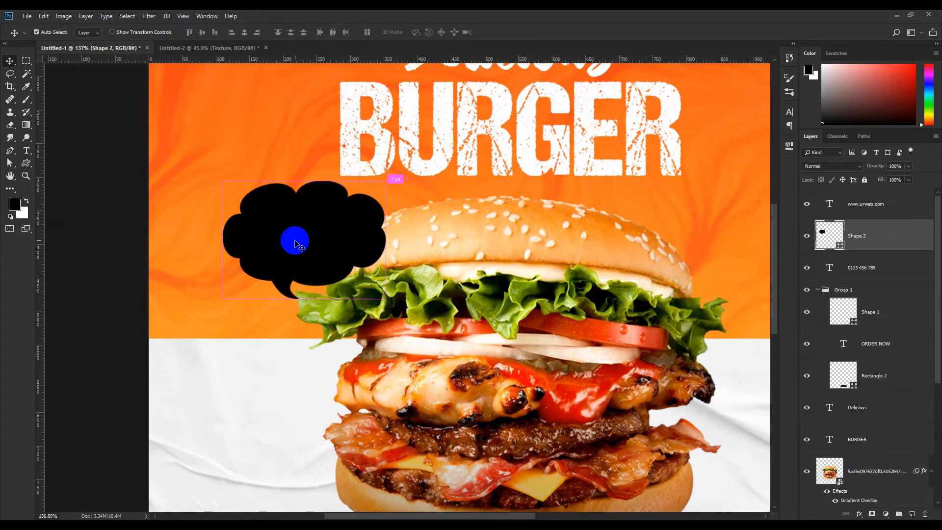
key(ctrl+t)
drag(399, 176, 362, 152)
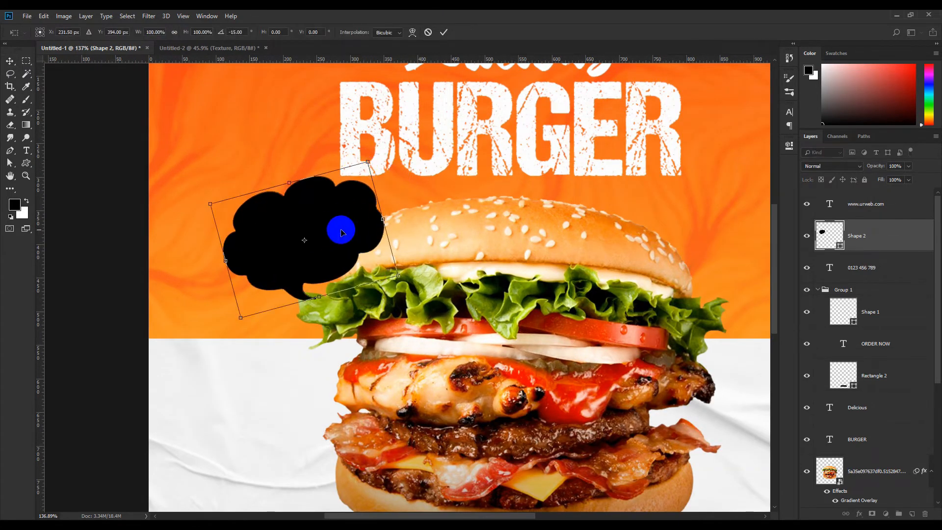
drag(338, 227, 295, 234)
scroll(305, 251, down, 10)
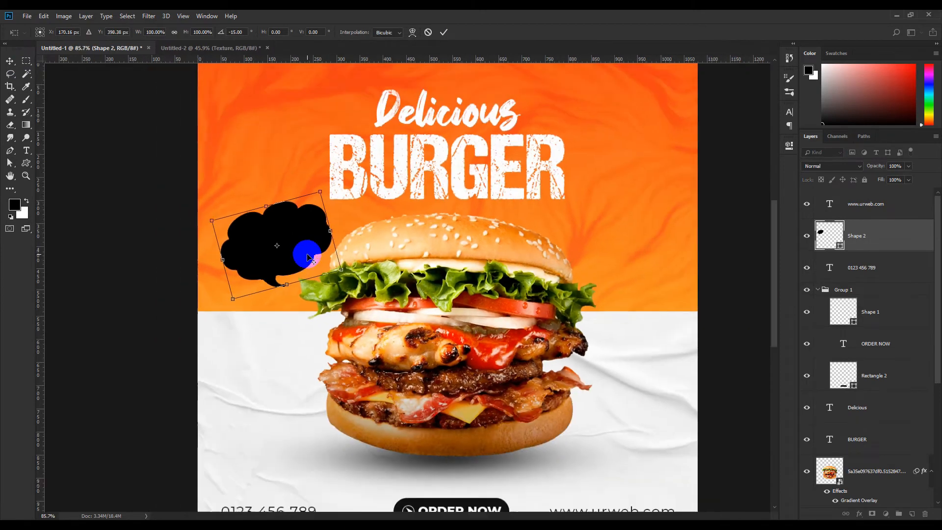
Step: Scale the rotated speech bubble to about 81% and place it just left of the top bun
scroll(307, 256, up, 8)
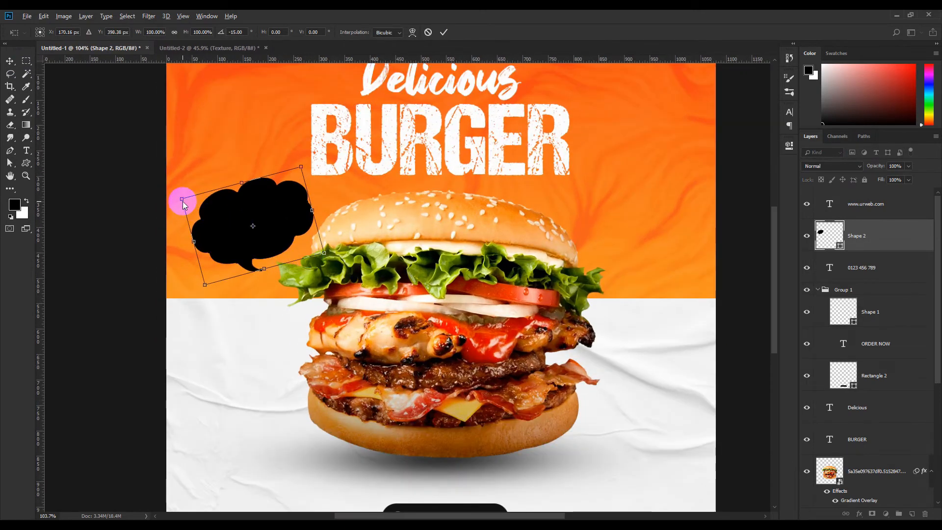
drag(182, 199, 195, 209)
drag(254, 208, 273, 215)
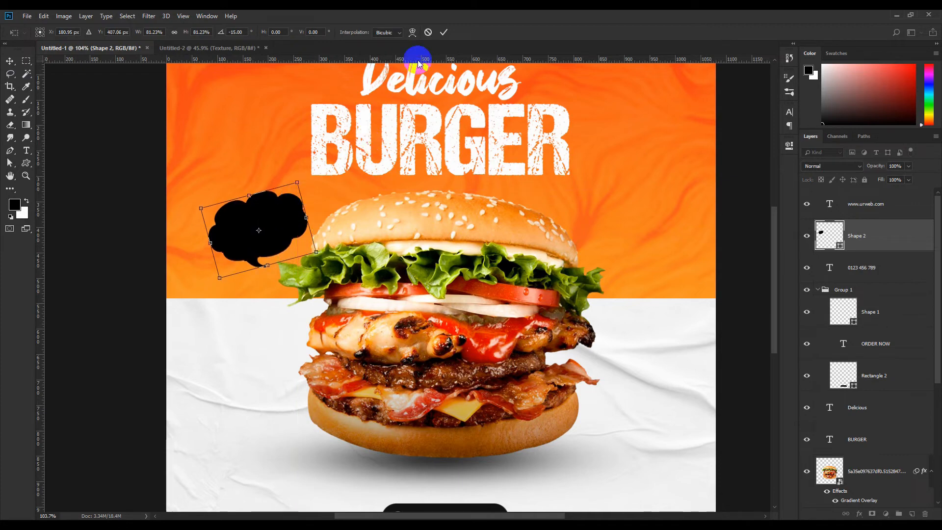
click(445, 33)
scroll(384, 251, up, 2)
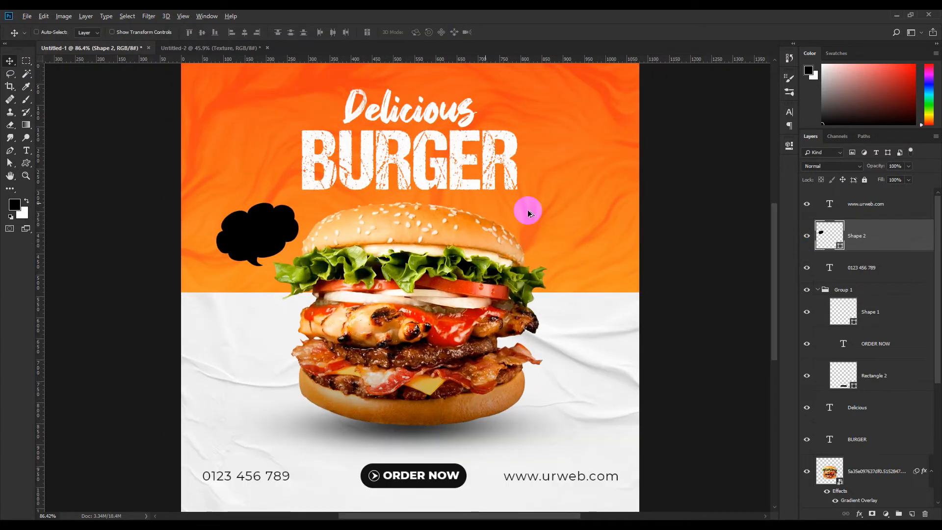
scroll(528, 211, down, 2)
scroll(480, 220, up, 1)
double_click(915, 239)
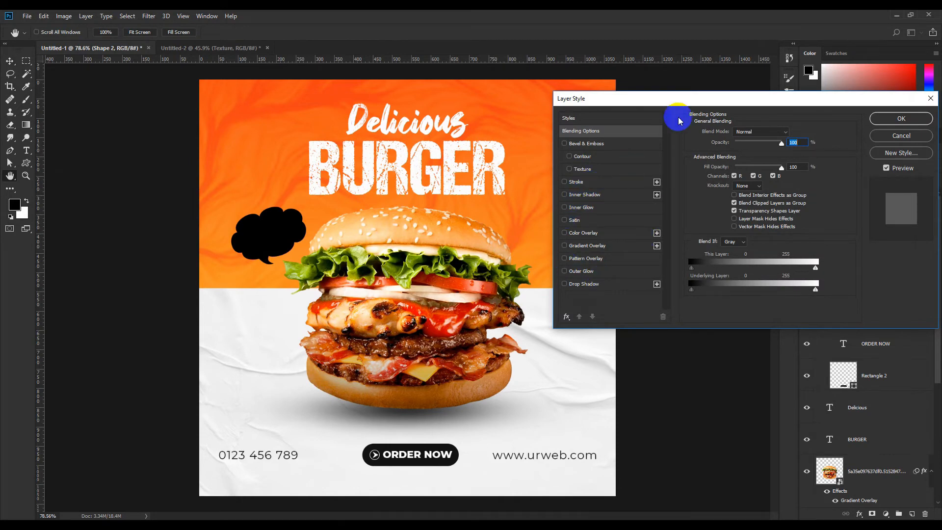
drag(702, 98, 603, 97)
click(806, 137)
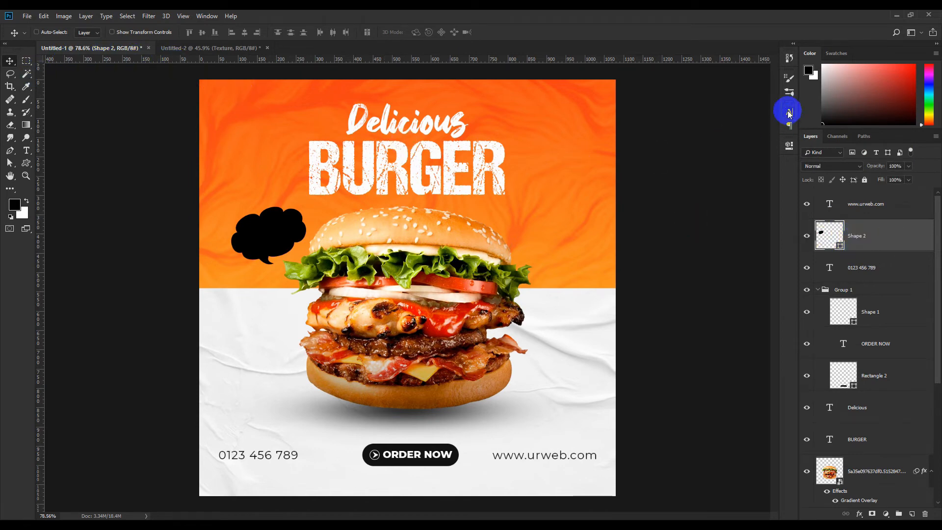
click(788, 146)
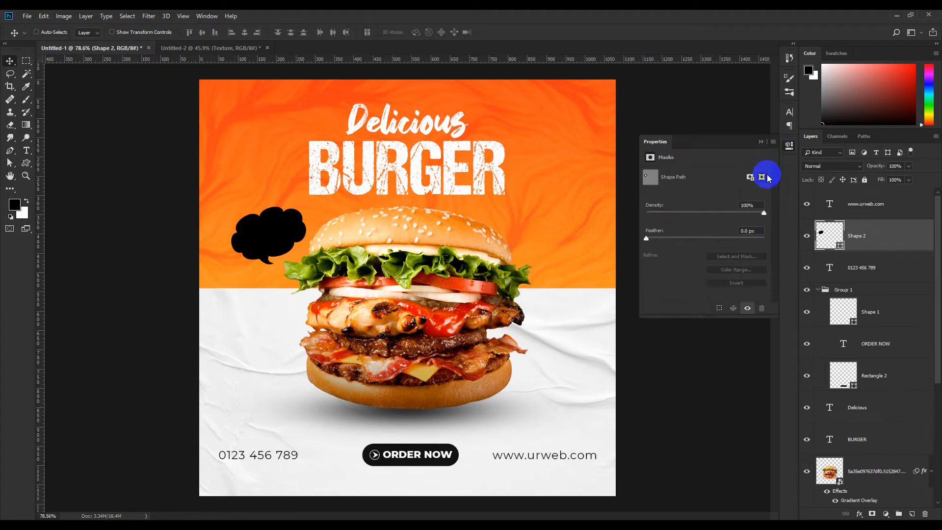
click(787, 144)
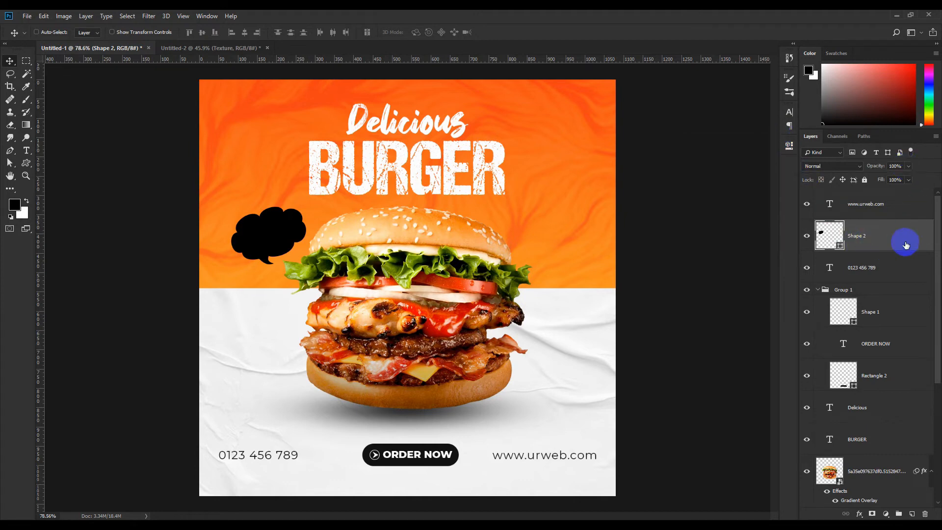
Step: Set the speech bubble layer's fill to 0% and give it a 2 px white outside stroke
click(909, 180)
drag(911, 191, 858, 192)
double_click(925, 241)
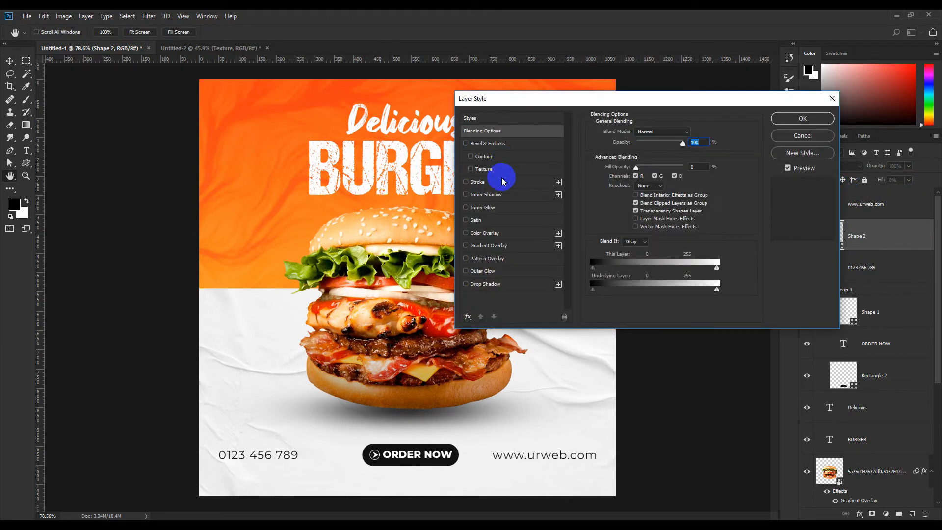
click(489, 181)
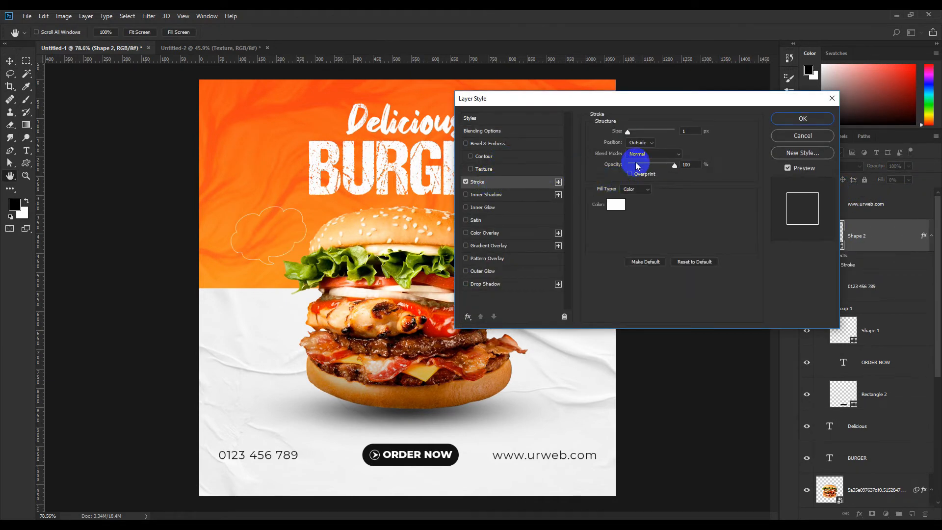
double_click(687, 131)
text(2)
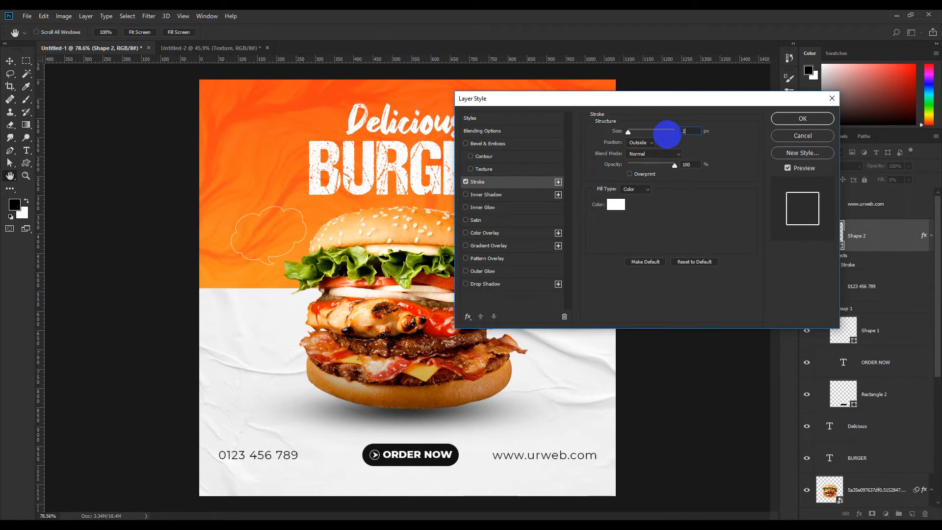
click(786, 120)
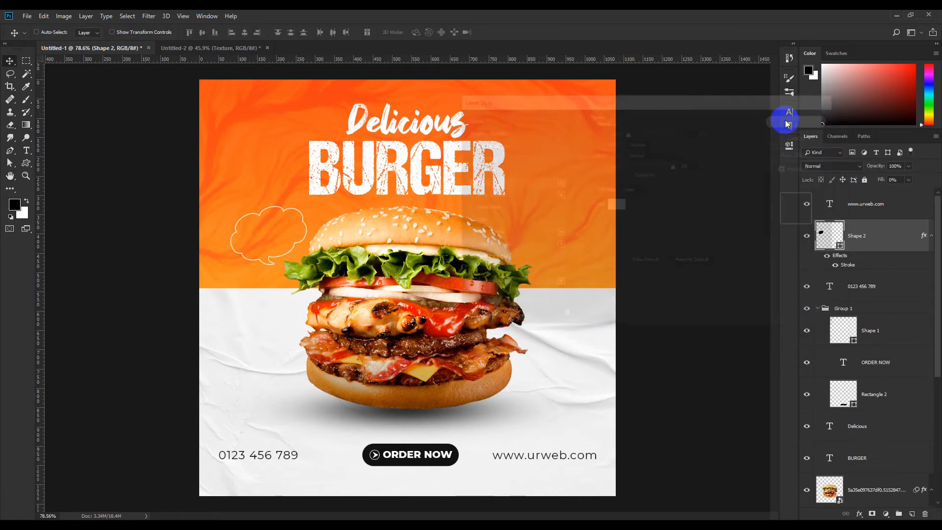
key(v)
scroll(254, 221, up, 3)
scroll(254, 225, up, 3)
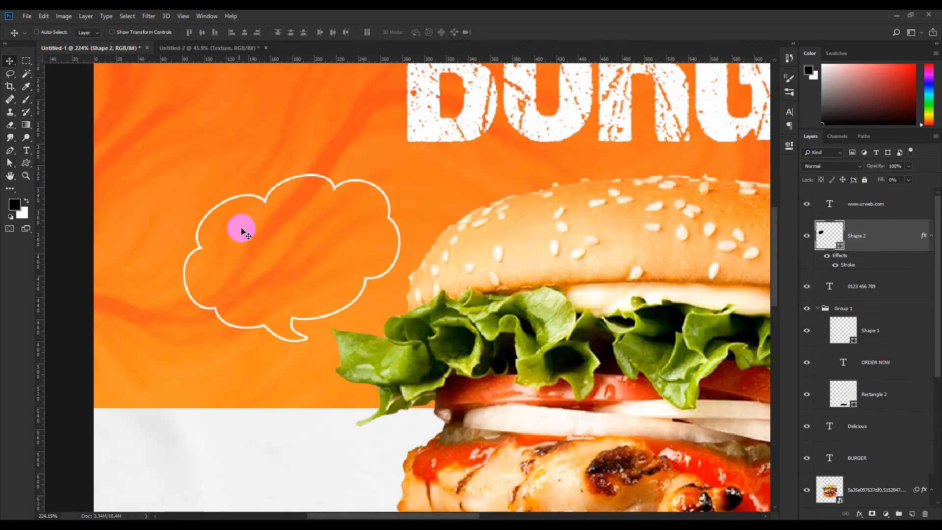
click(26, 150)
click(230, 244)
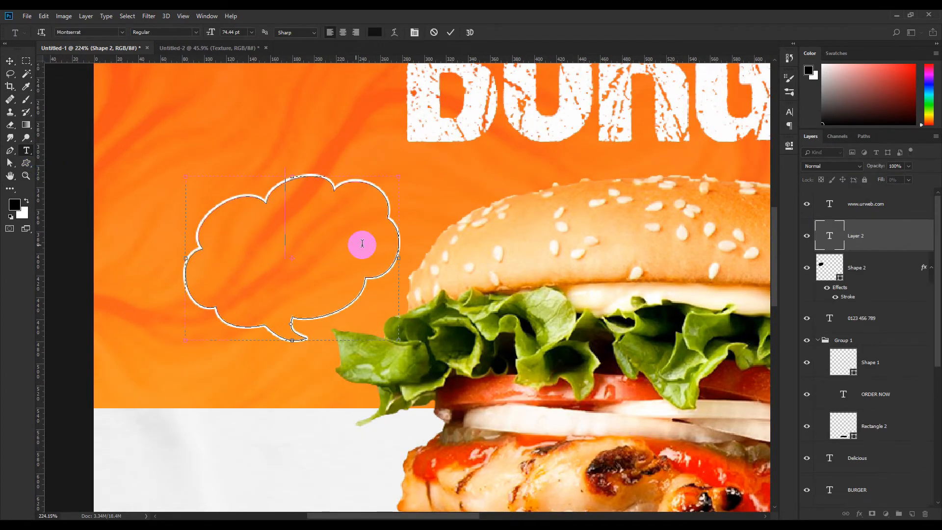
click(434, 32)
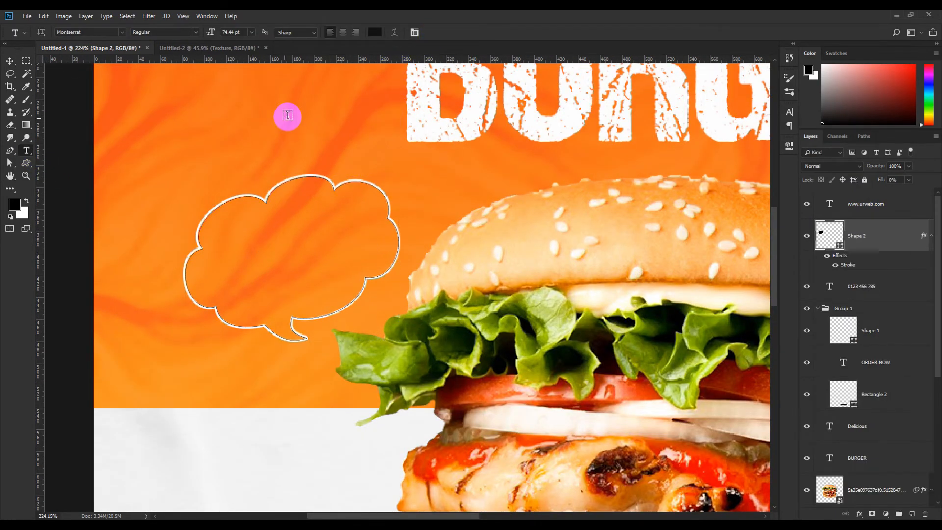
Step: Add the two-line text "30%" and "OFF" on the orange background above the speech bubble
scroll(340, 180, down, 2)
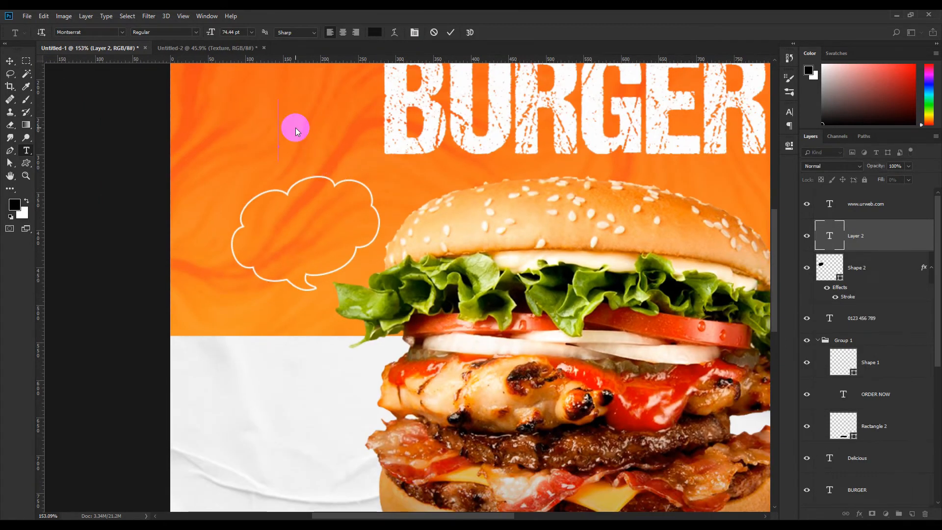
text(0)
drag(296, 126, 253, 139)
text(3)
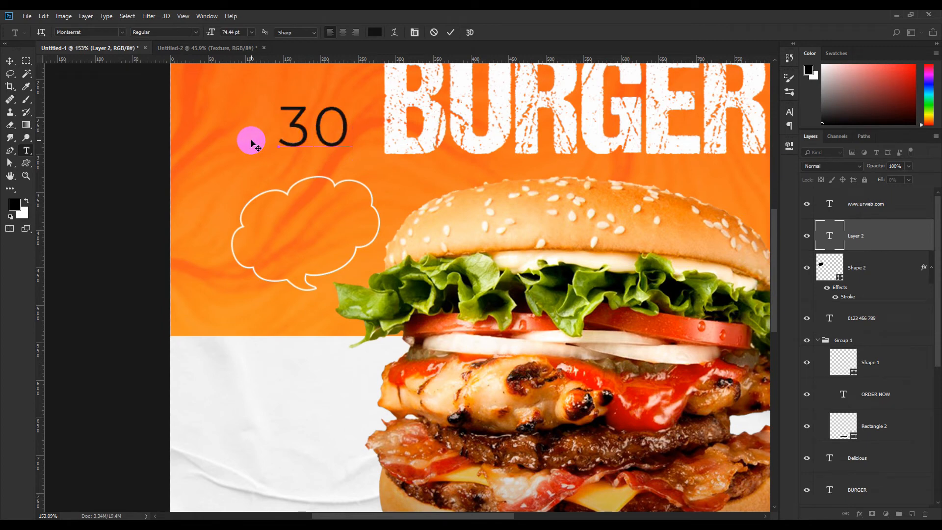
text(0%)
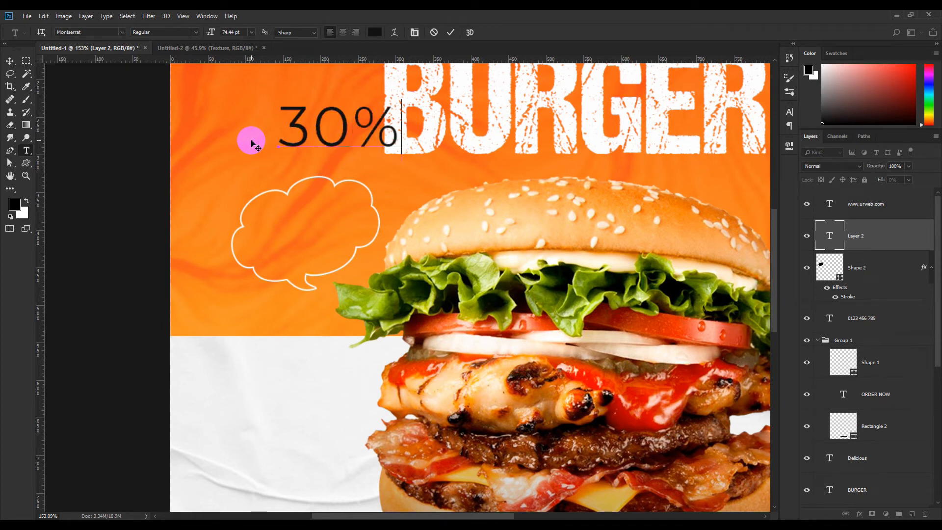
text(OFF)
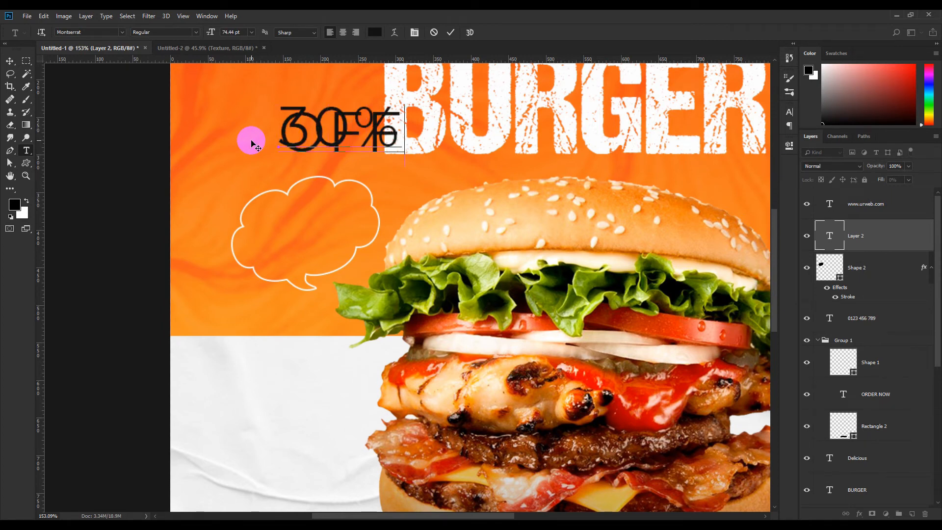
Step: Set the whole "30% OFF" text's tracking to 0 and its leading to 69 pt, and commit the edit
key(ctrl+a)
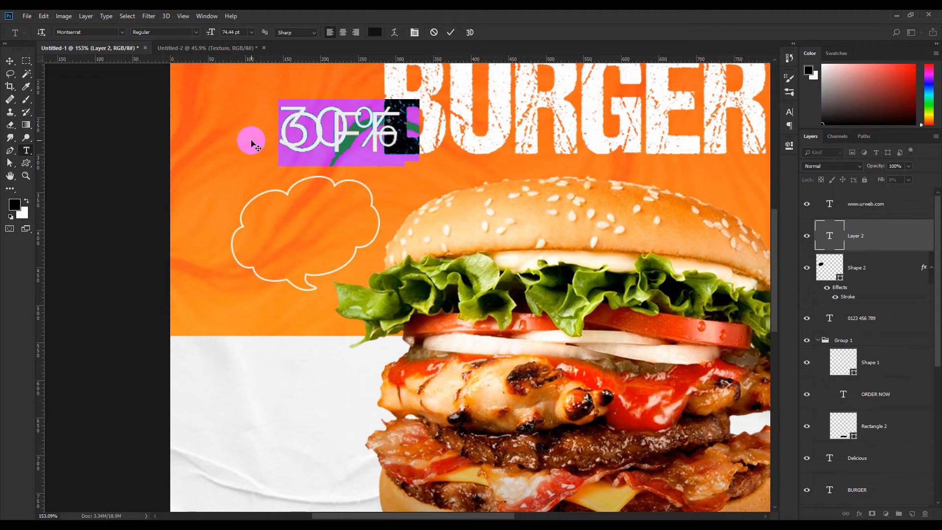
click(784, 115)
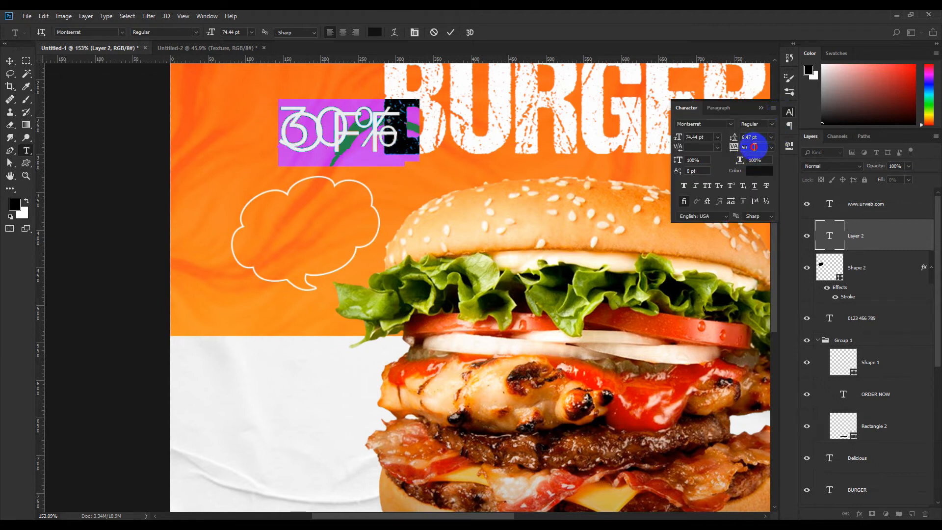
click(755, 148)
click(759, 138)
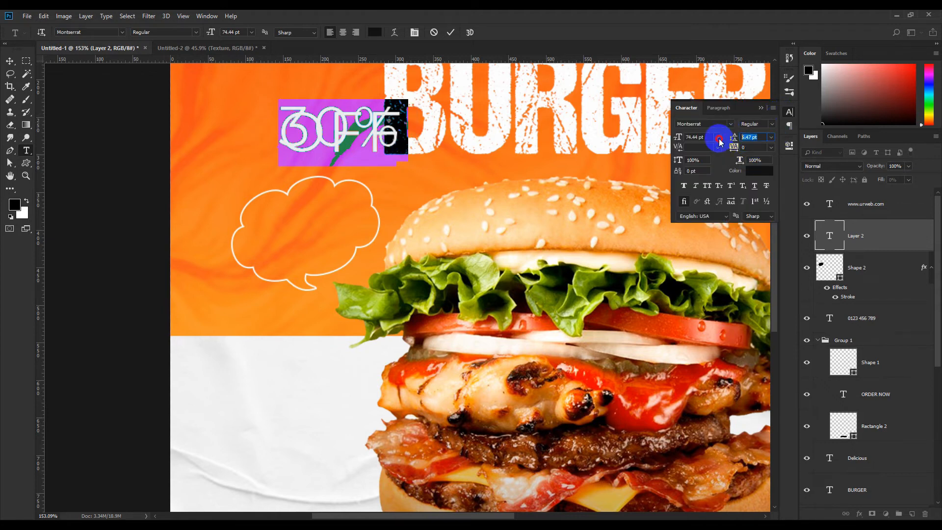
text(74)
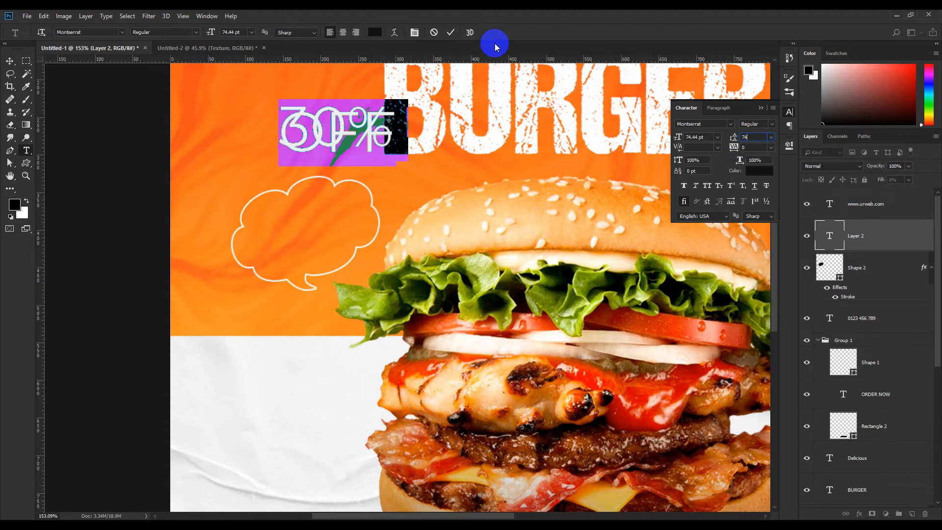
click(770, 137)
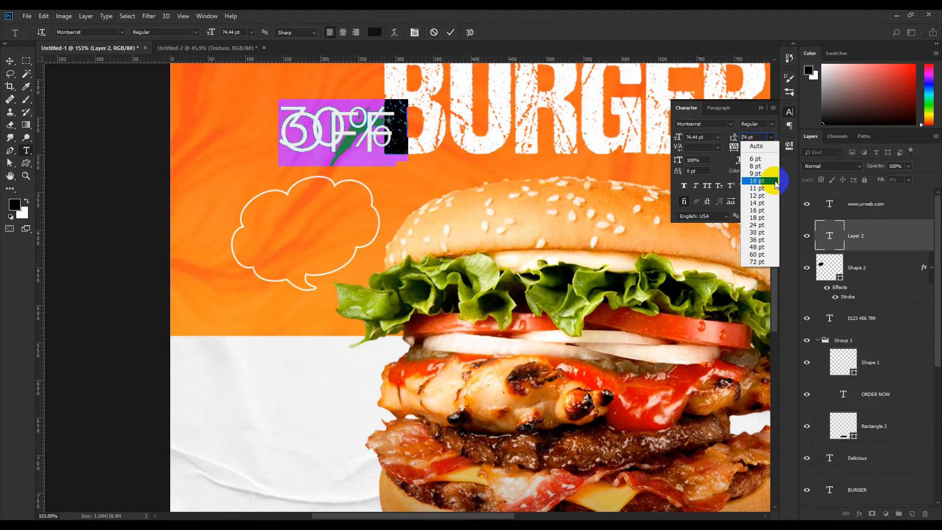
click(765, 149)
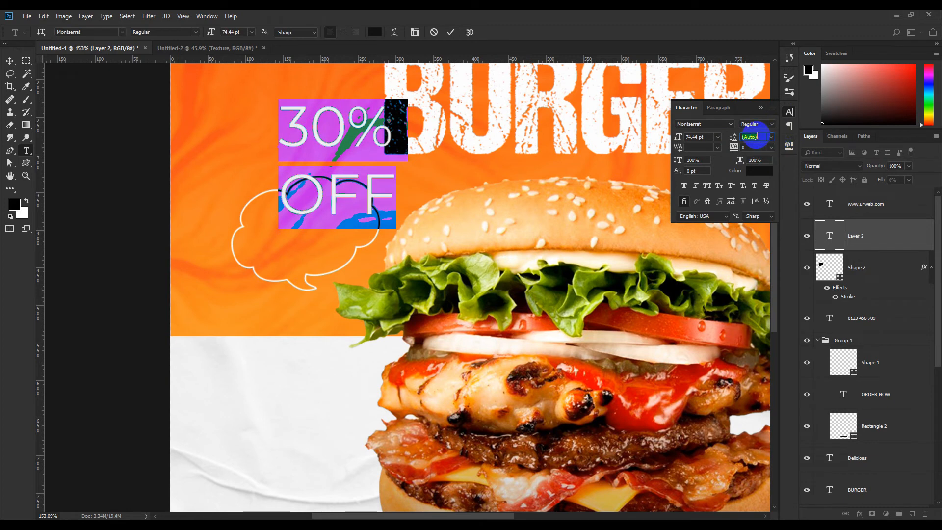
scroll(758, 138, up, 11)
scroll(759, 139, down, 20)
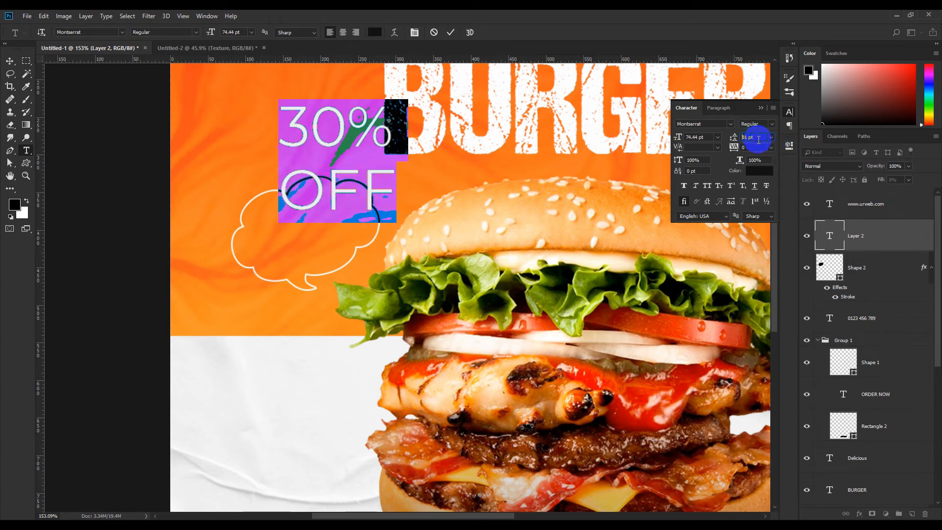
scroll(759, 140, down, 5)
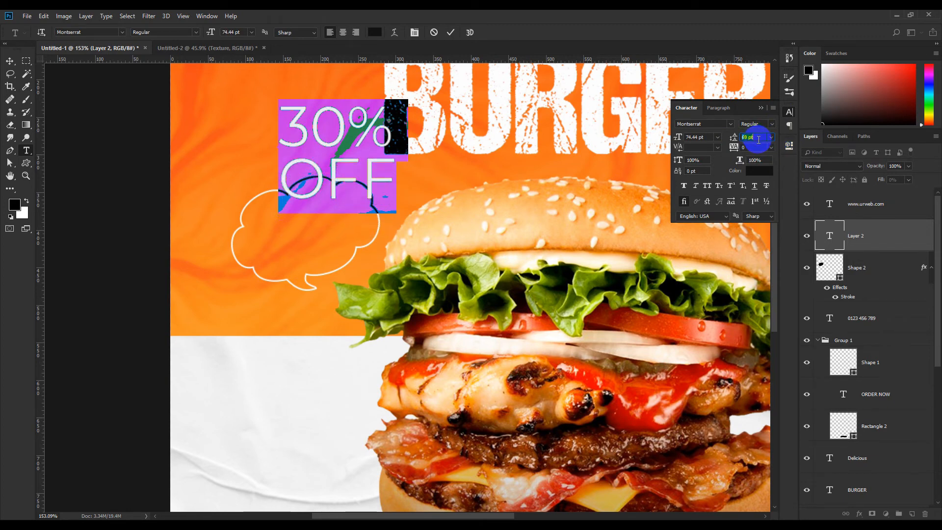
click(450, 32)
Step: Move the "30% OFF" text about 53 px down over the speech bubble and set the word "OFF" in Montserrat Bold
click(10, 61)
drag(336, 169, 362, 204)
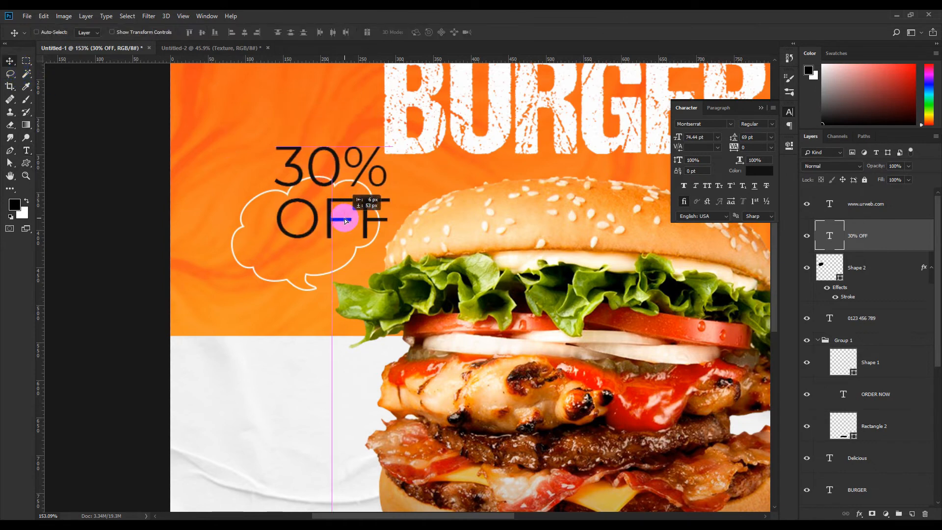
click(26, 150)
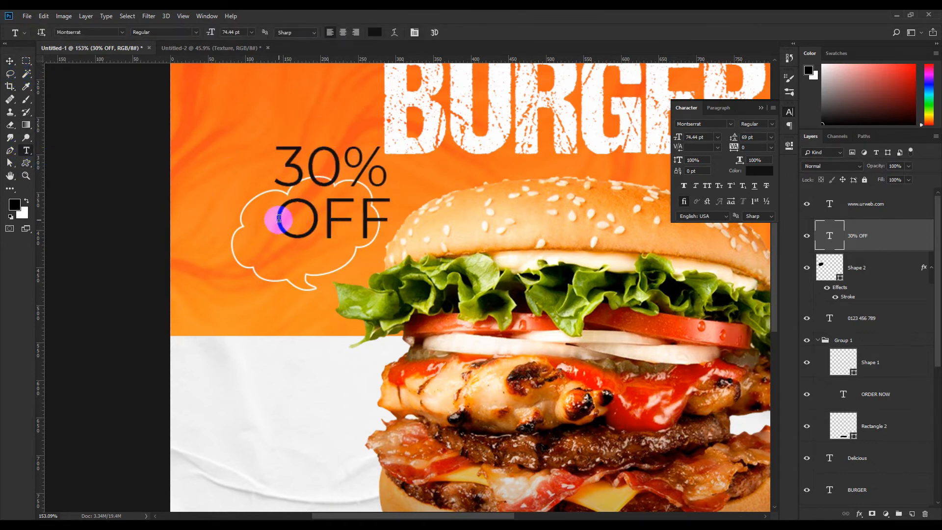
drag(278, 218, 419, 196)
click(196, 32)
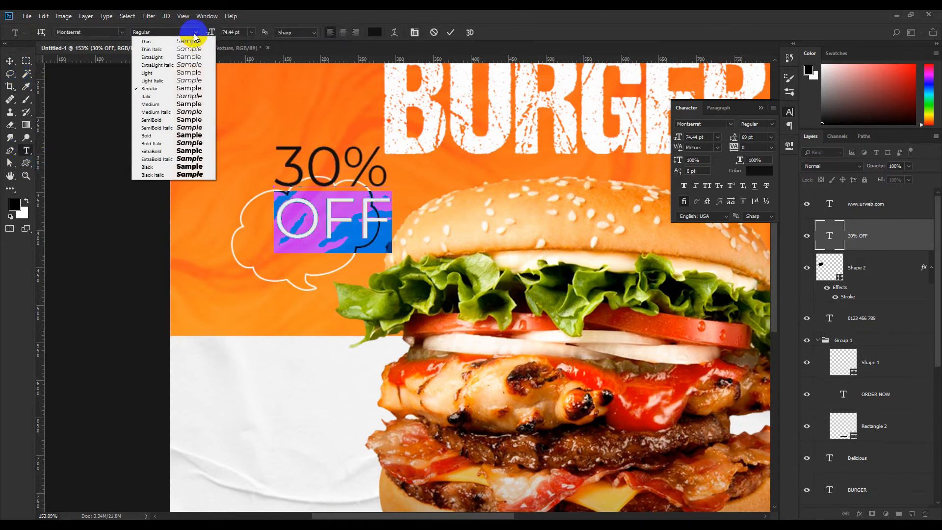
click(162, 136)
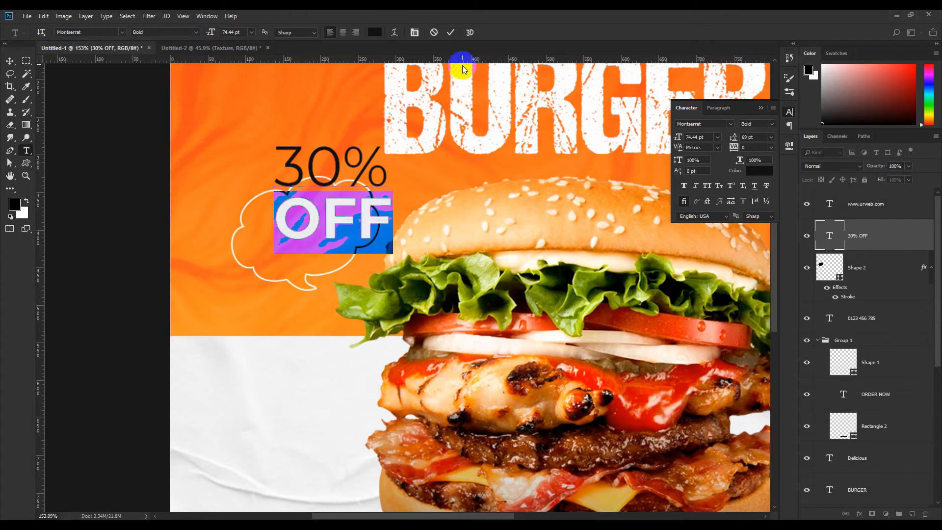
click(450, 35)
click(10, 63)
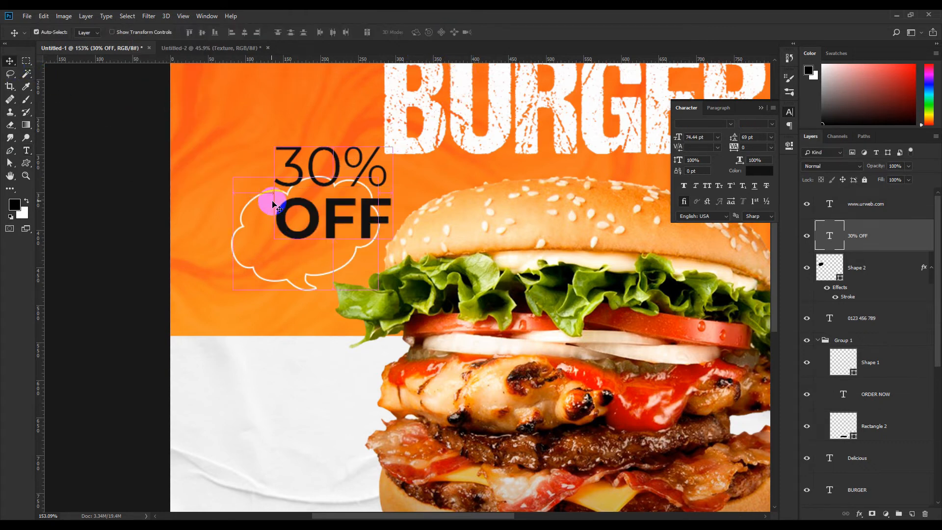
Step: Scale the "30% OFF" text to about 62%, rotate it about -16.4° and place it inside the speech bubble
key(ctrl+t)
drag(393, 253, 366, 226)
drag(330, 195, 334, 245)
drag(374, 185, 349, 256)
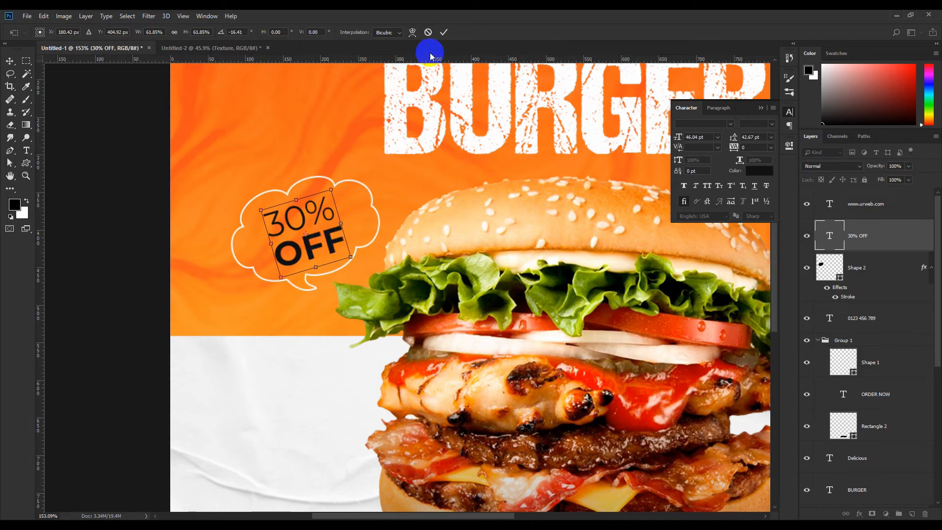
click(447, 33)
Step: Examine the speech bubble and its text up close and within the whole post
scroll(372, 237, down, 10)
scroll(351, 297, up, 4)
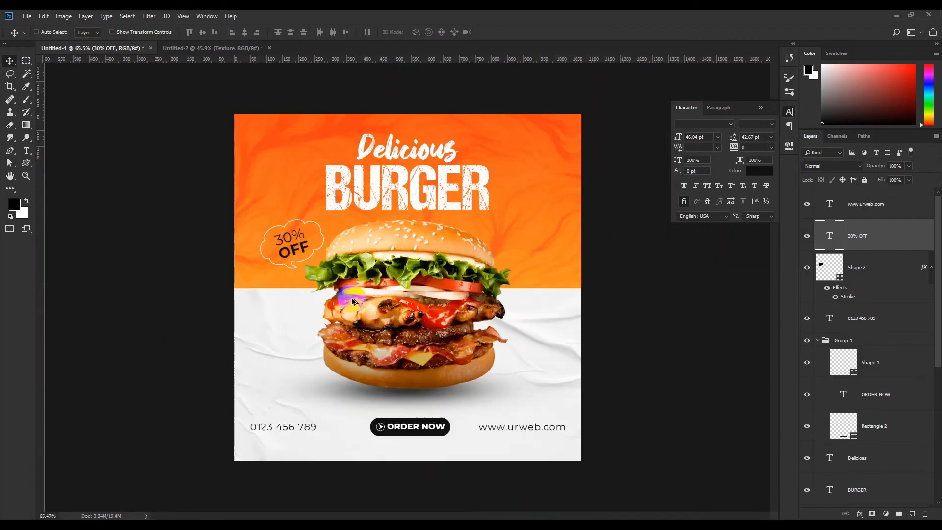
scroll(258, 245, up, 6)
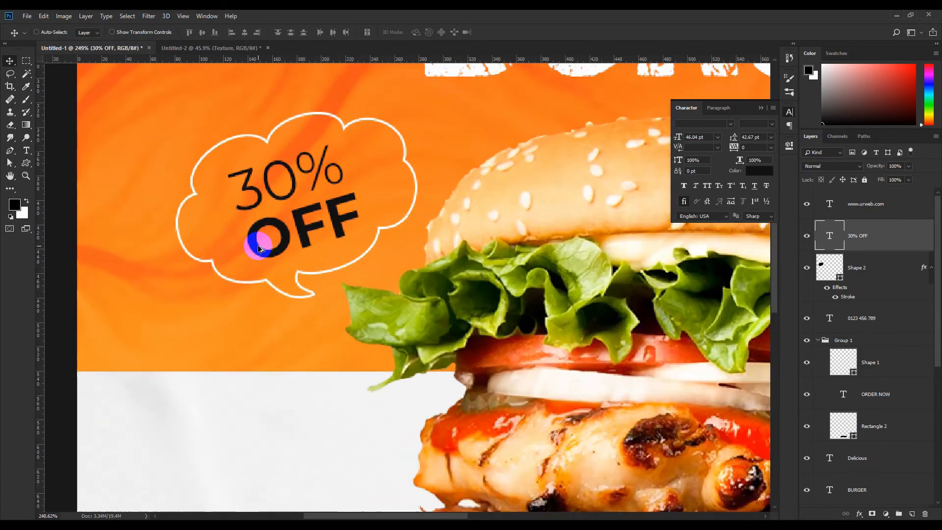
scroll(259, 248, down, 6)
scroll(294, 275, up, 3)
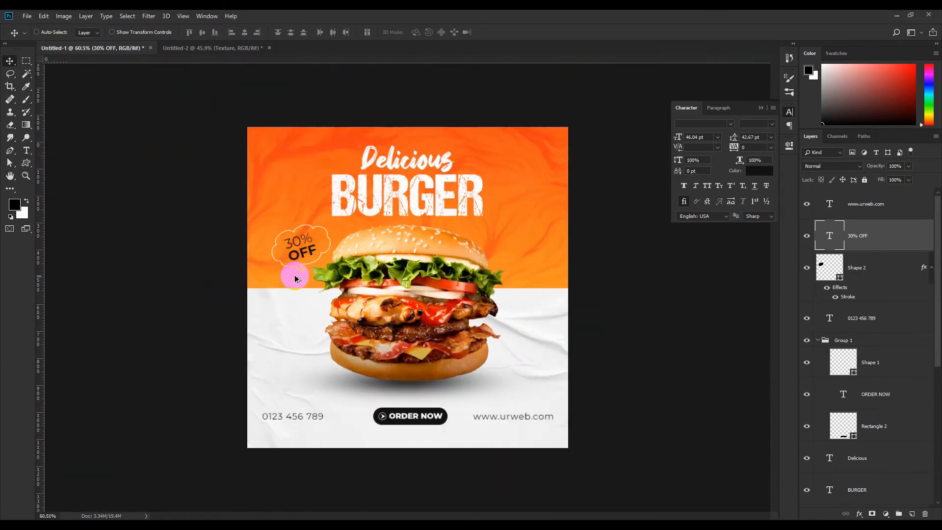
scroll(295, 275, down, 3)
scroll(294, 273, up, 4)
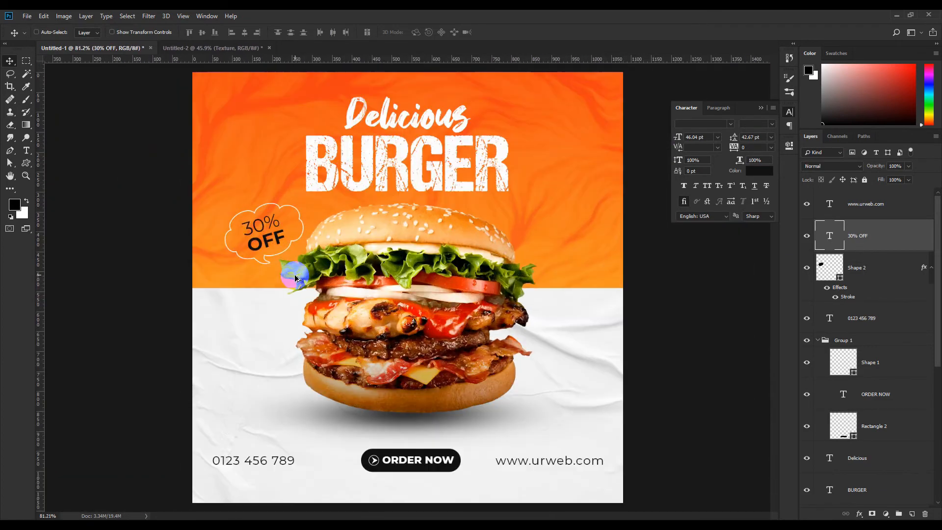
scroll(257, 226, up, 2)
scroll(257, 225, up, 1)
Step: Change the colour of the entire "30% OFF" text to white (#ffffff)
click(26, 150)
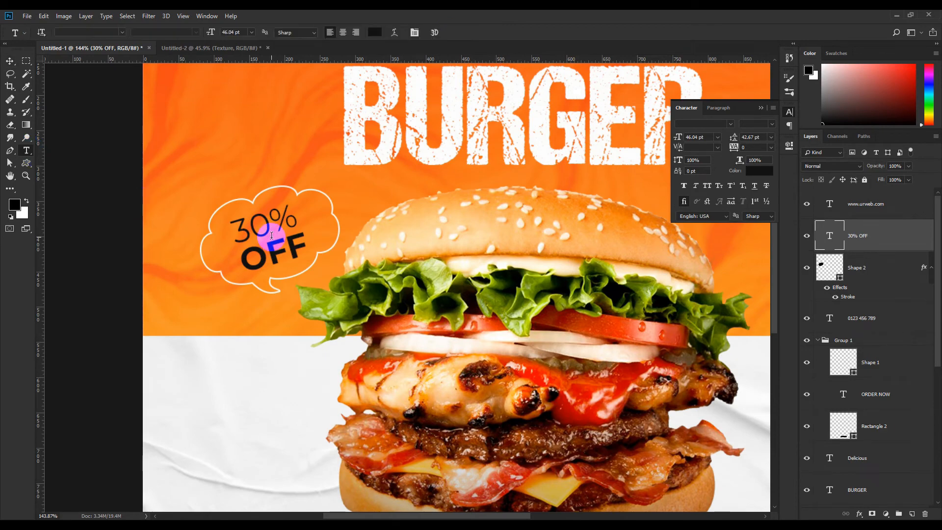
click(232, 230)
key(ctrl+a)
click(374, 32)
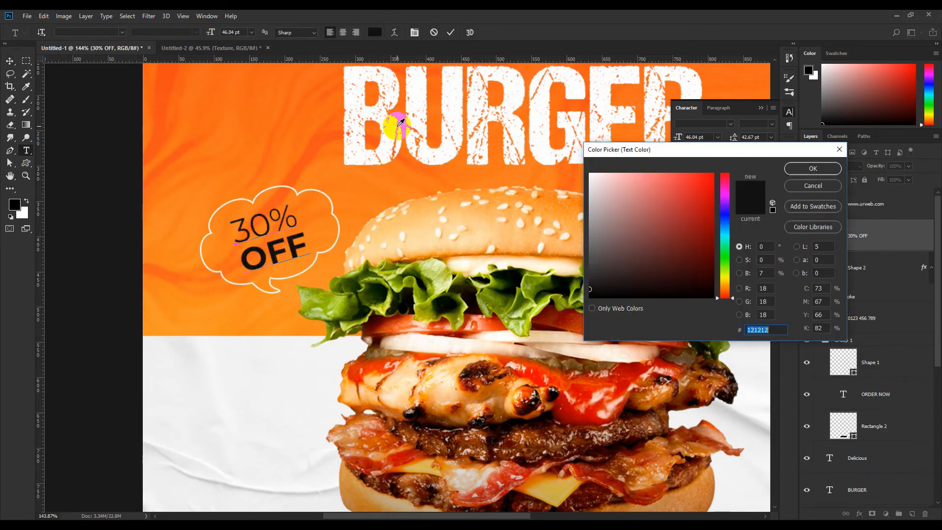
drag(612, 187, 557, 147)
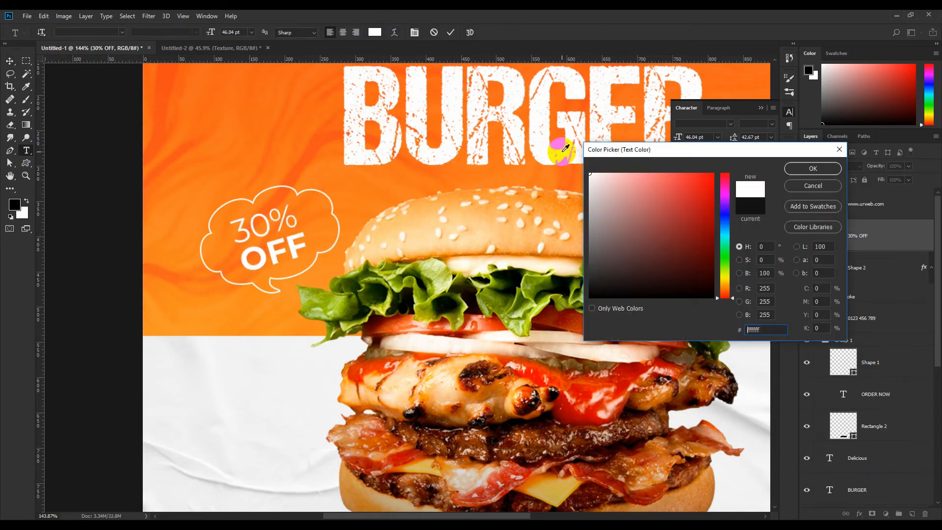
click(812, 169)
click(451, 32)
scroll(383, 214, down, 4)
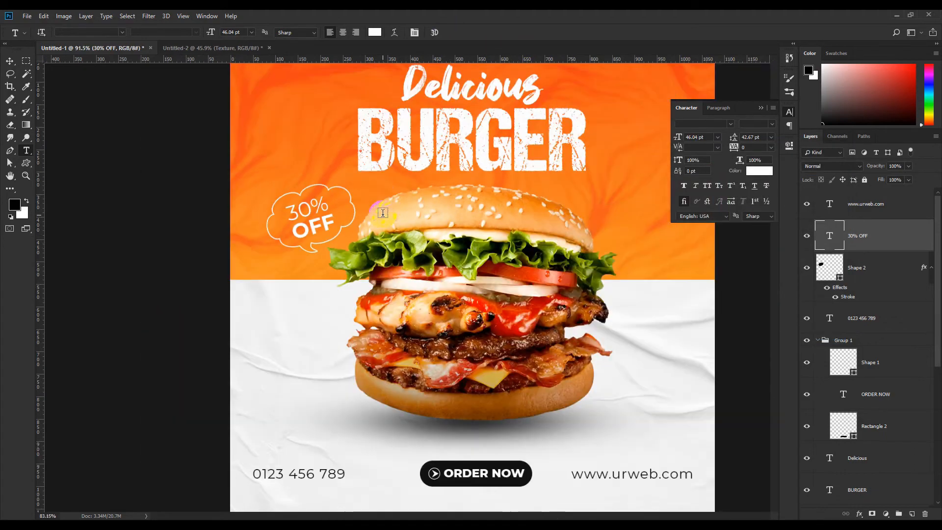
Step: Tighten the "30% OFF" text's leading to 40 pt, commit it and collapse the character settings
scroll(260, 231, up, 6)
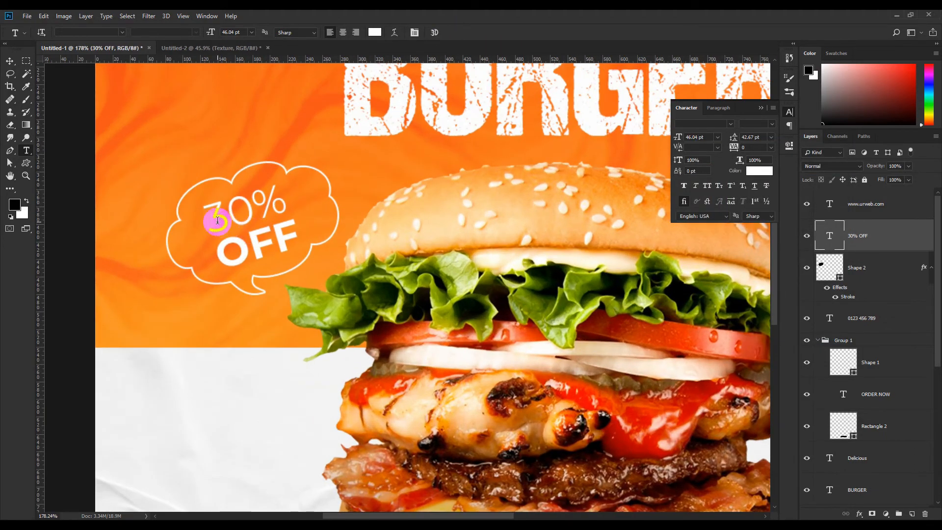
click(217, 221)
key(ctrl+a)
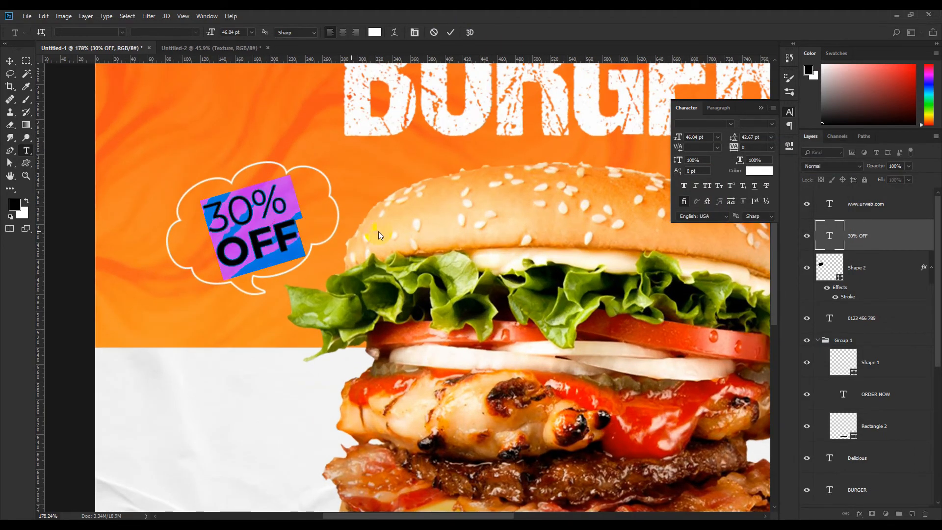
drag(766, 137, 726, 137)
scroll(755, 138, down, 1)
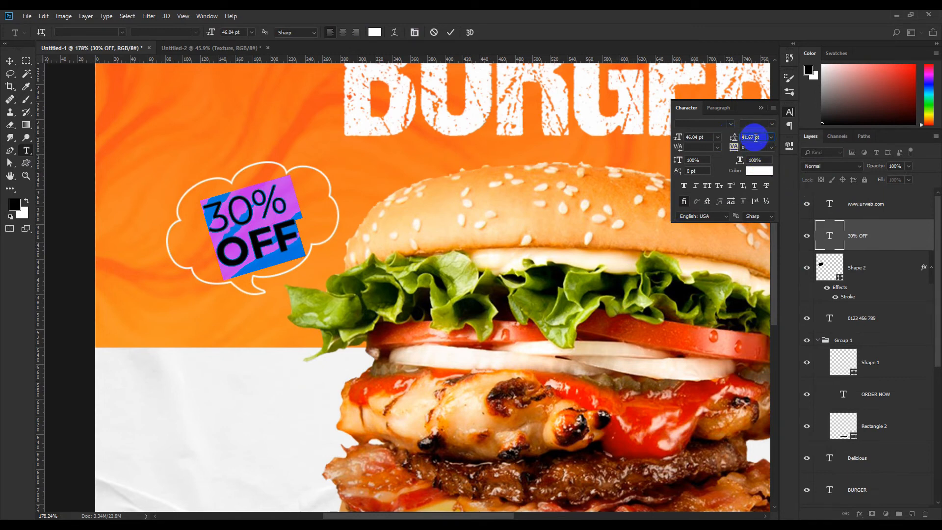
scroll(756, 137, down, 2)
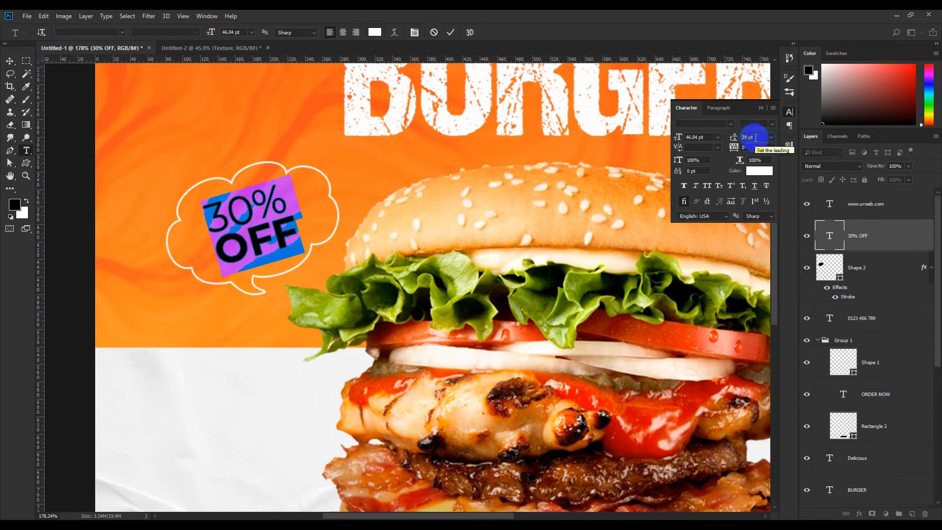
scroll(756, 137, up, 1)
click(449, 32)
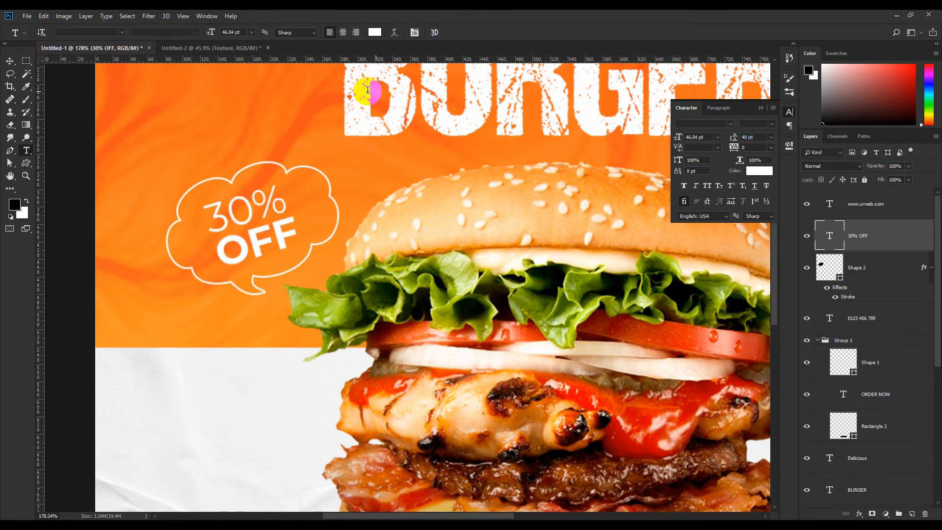
click(761, 108)
Step: Fill the order button's rounded rectangle with orange #fa7823 sampled from the post's background
click(11, 61)
scroll(299, 260, down, 4)
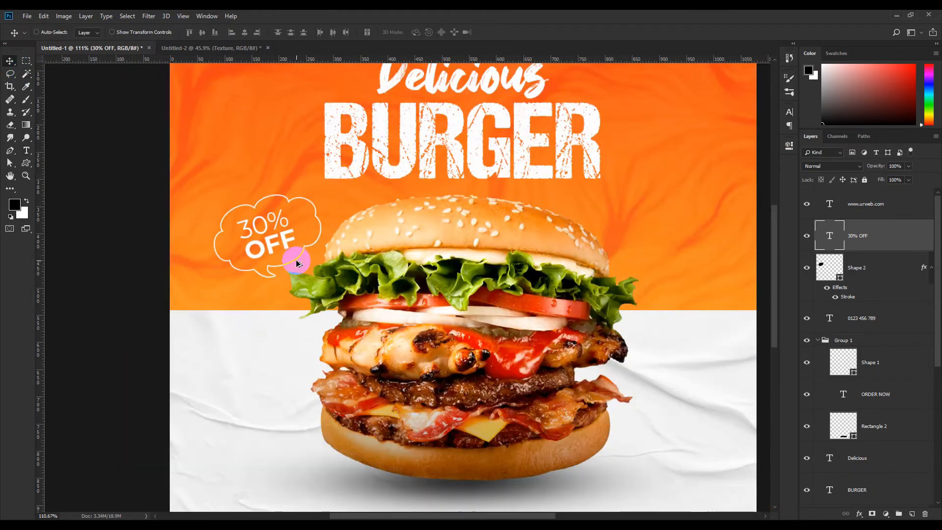
scroll(410, 451, up, 3)
scroll(410, 455, down, 2)
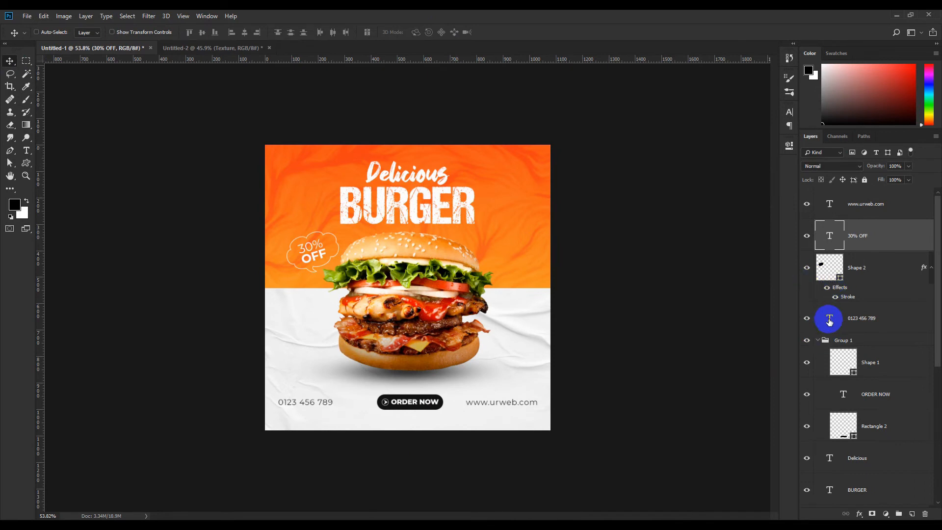
click(806, 340)
click(806, 341)
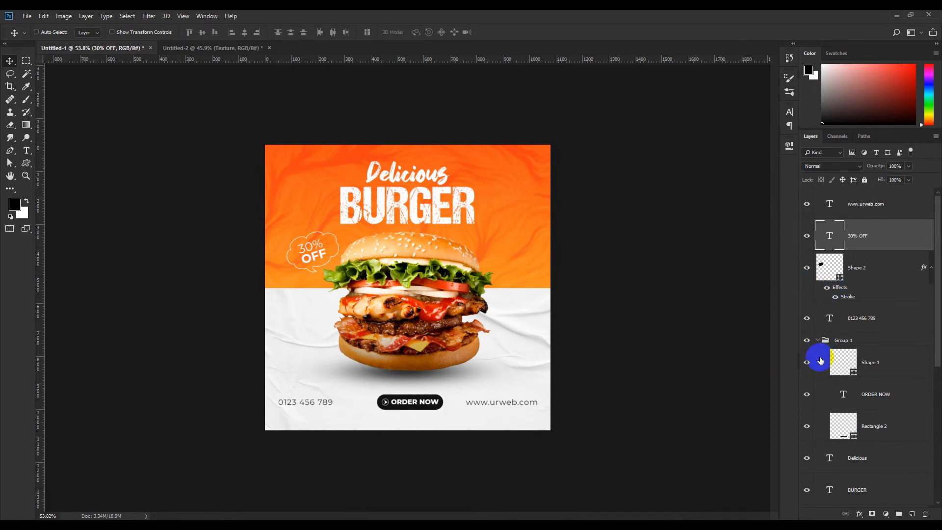
double_click(856, 438)
click(340, 170)
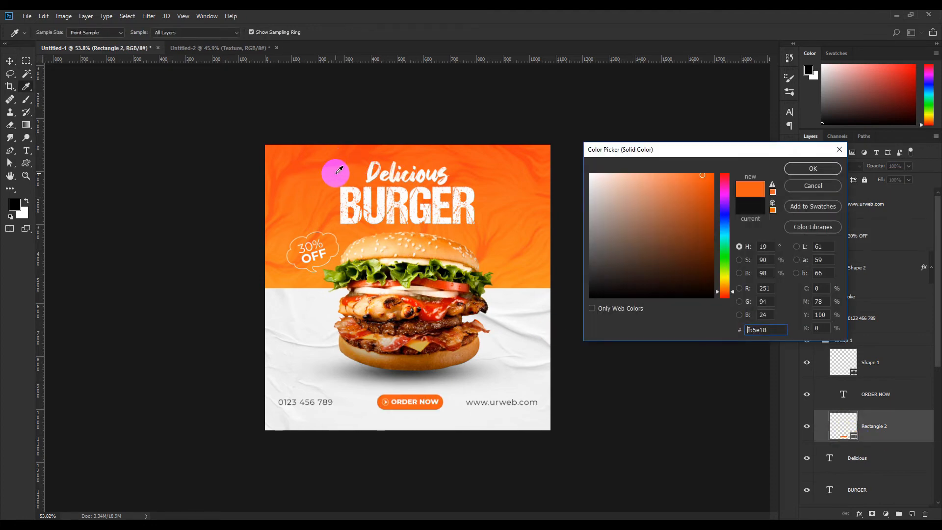
drag(320, 168, 515, 226)
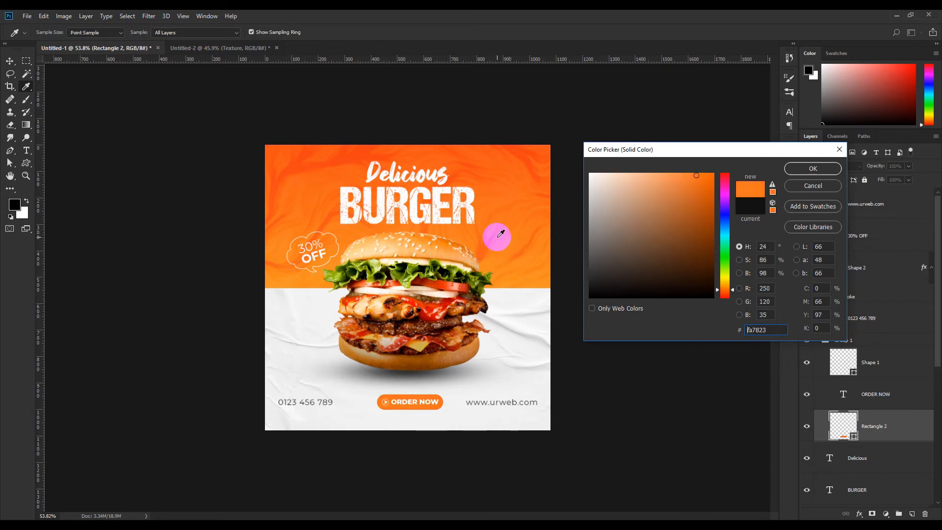
click(807, 172)
Step: Examine the recoloured order button up close and within the complete post
scroll(385, 472, up, 5)
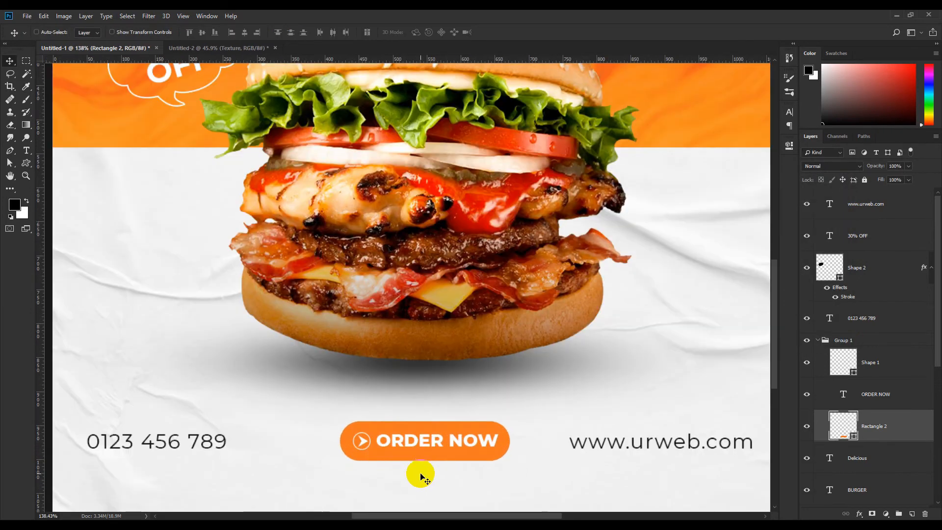
scroll(436, 341, down, 3)
scroll(407, 332, up, 3)
scroll(408, 333, down, 4)
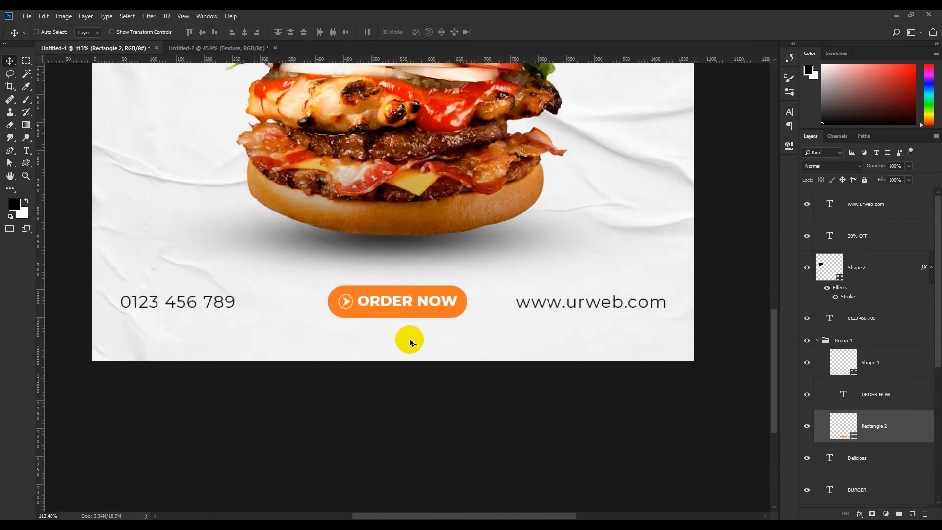
scroll(411, 343, down, 5)
scroll(411, 344, up, 3)
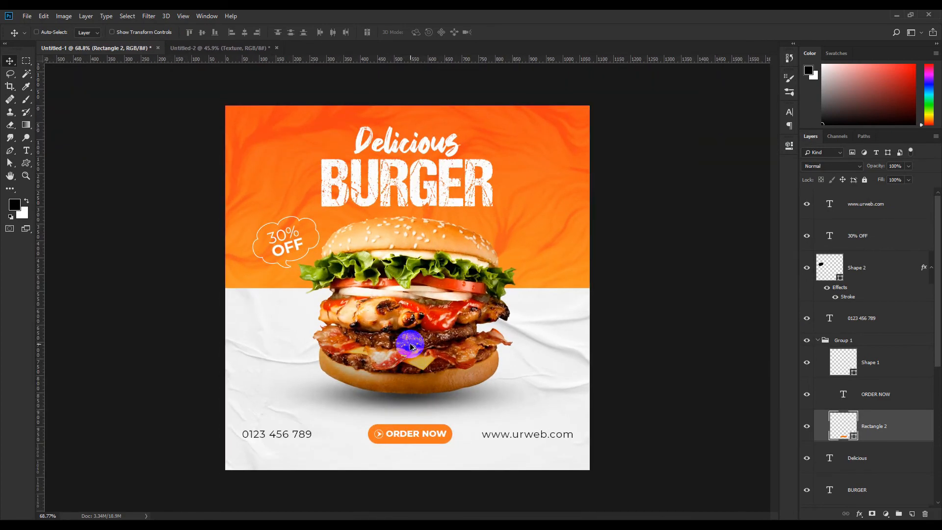
Step: Show the layout guides over the complete burger post
scroll(411, 347, down, 2)
scroll(411, 346, up, 2)
scroll(411, 347, down, 3)
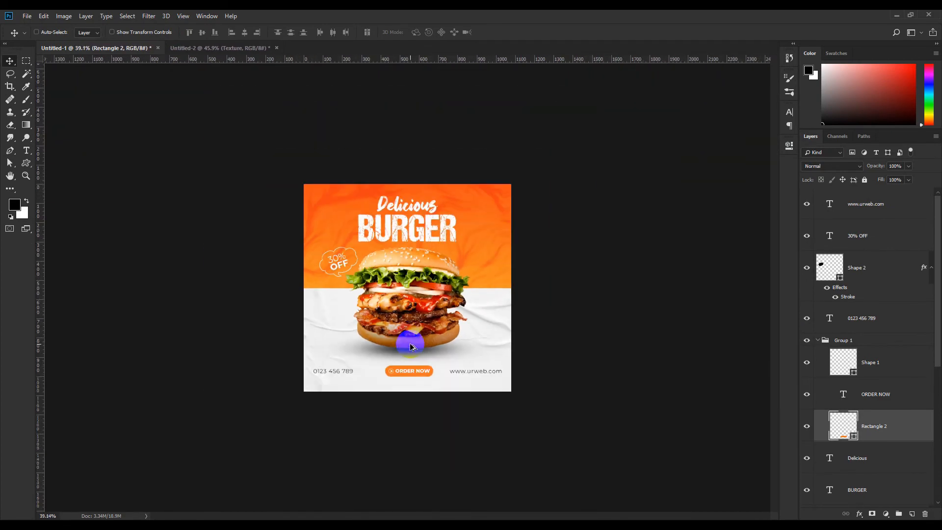
scroll(412, 347, up, 5)
scroll(362, 447, down, 3)
scroll(364, 444, up, 1)
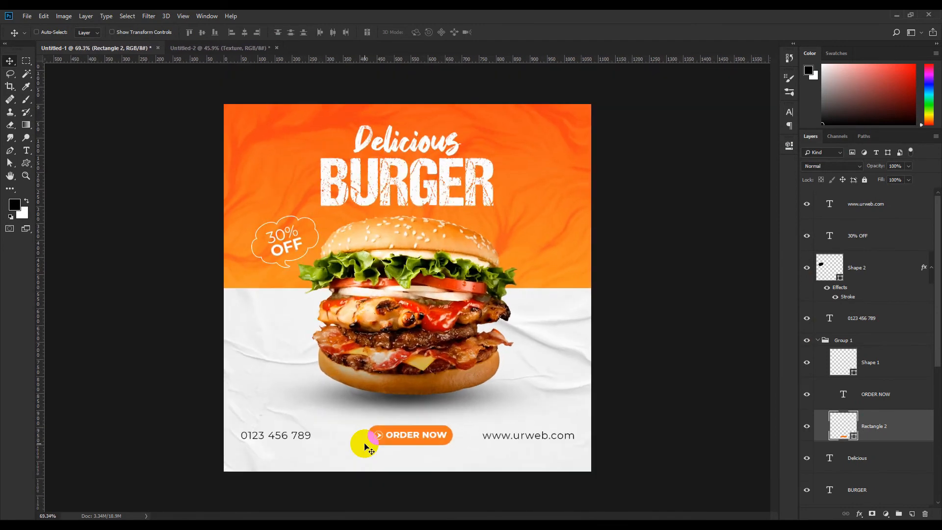
key(ctrl+semicolon)
scroll(365, 445, up, 2)
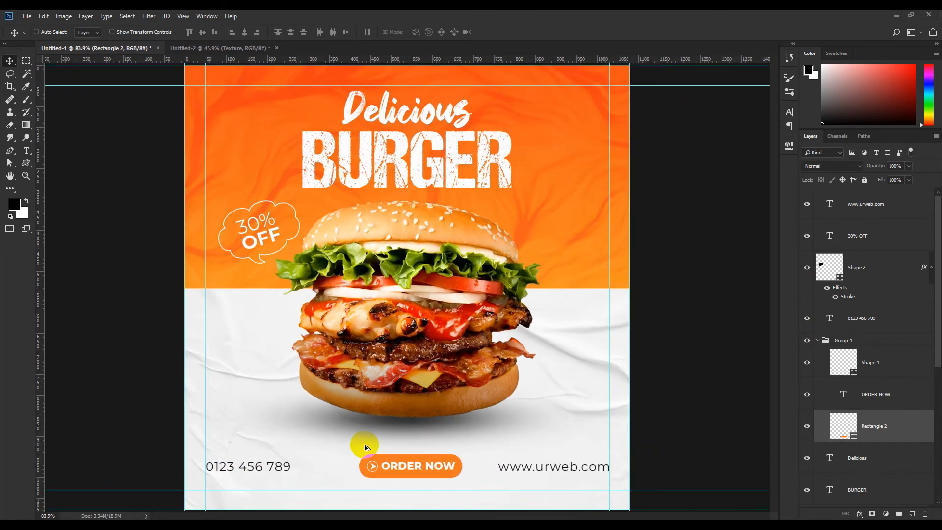
scroll(365, 444, down, 3)
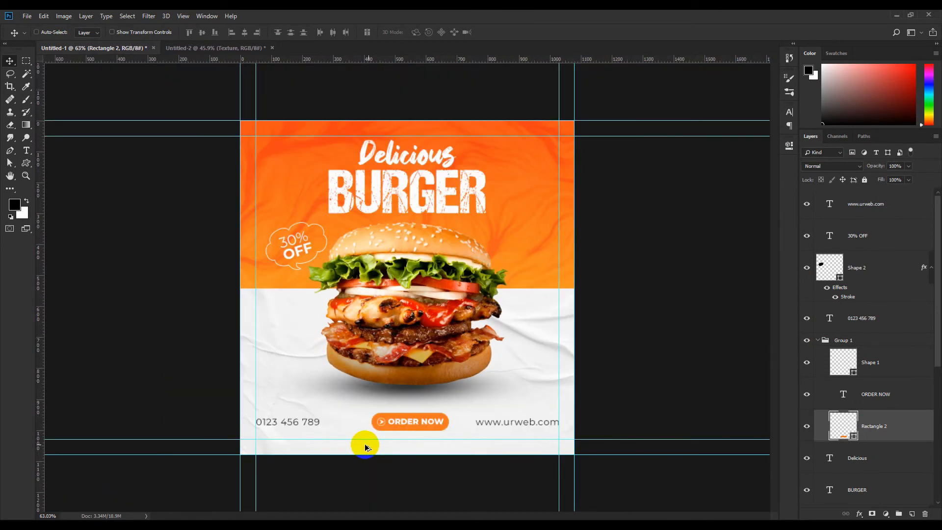
Step: Collapse the order button's layer group, Group 1, keeping the whole post in view
click(818, 341)
click(817, 340)
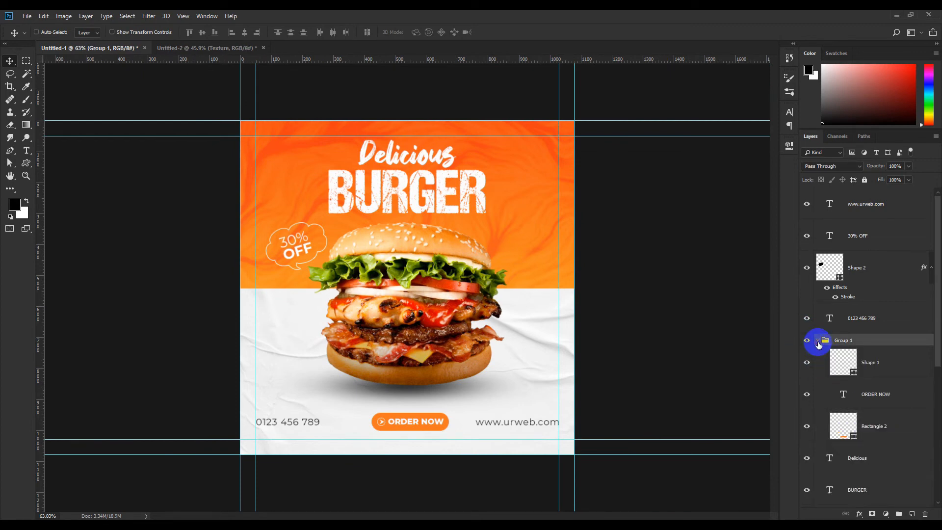
click(817, 340)
scroll(500, 273, down, 2)
scroll(501, 293, up, 3)
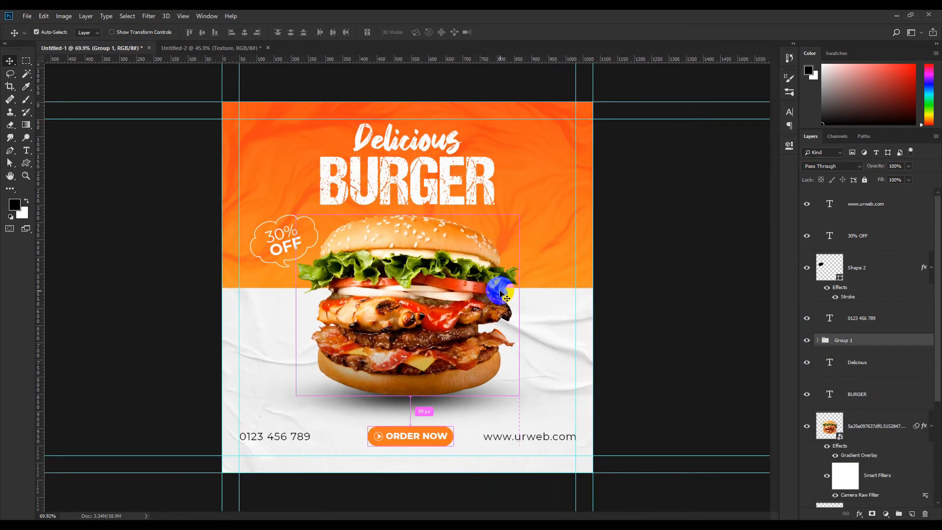
scroll(421, 318, down, 2)
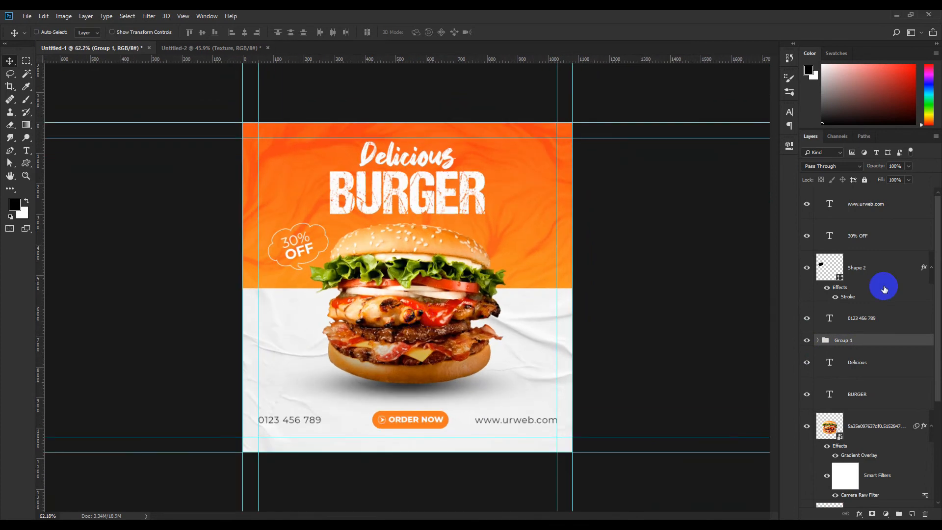
Step: Identify the speech bubble's layer, Shape 2, by its visibility and convert it to a smart object
click(807, 205)
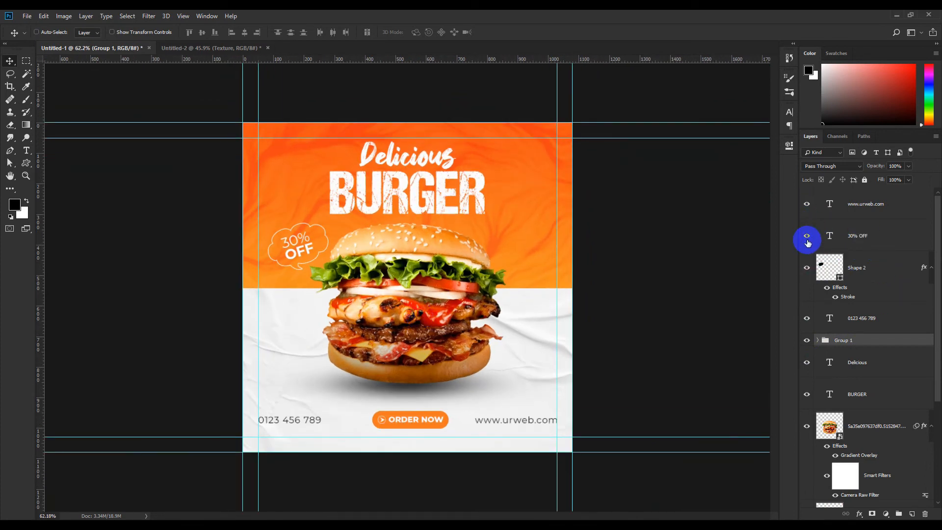
click(808, 268)
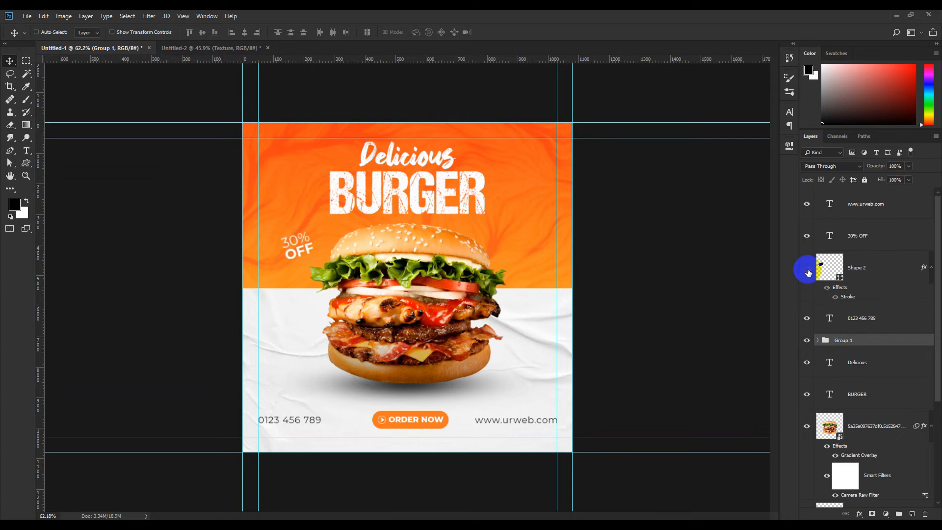
click(881, 269)
shift+click(877, 237)
right_click(879, 269)
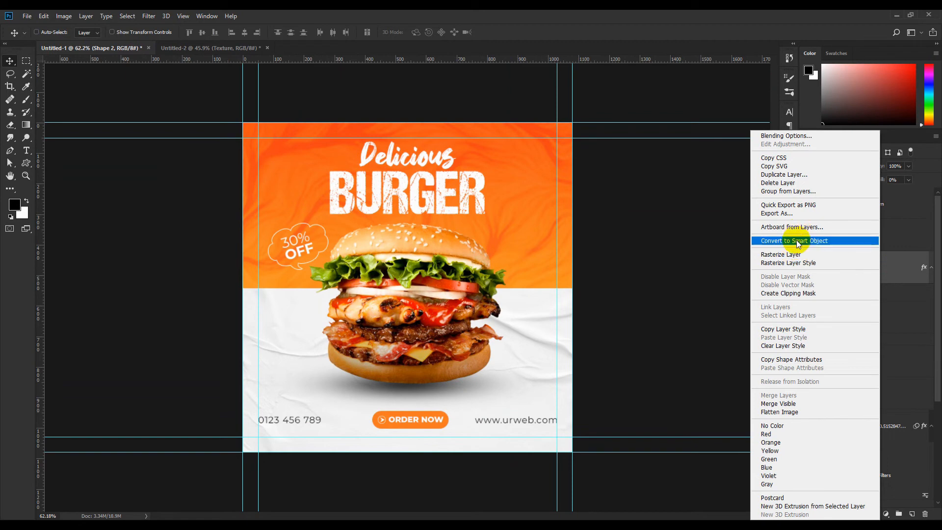
click(798, 241)
Step: Rasterize the speech bubble's smart object and group it with the "30% OFF" text layer
right_click(894, 270)
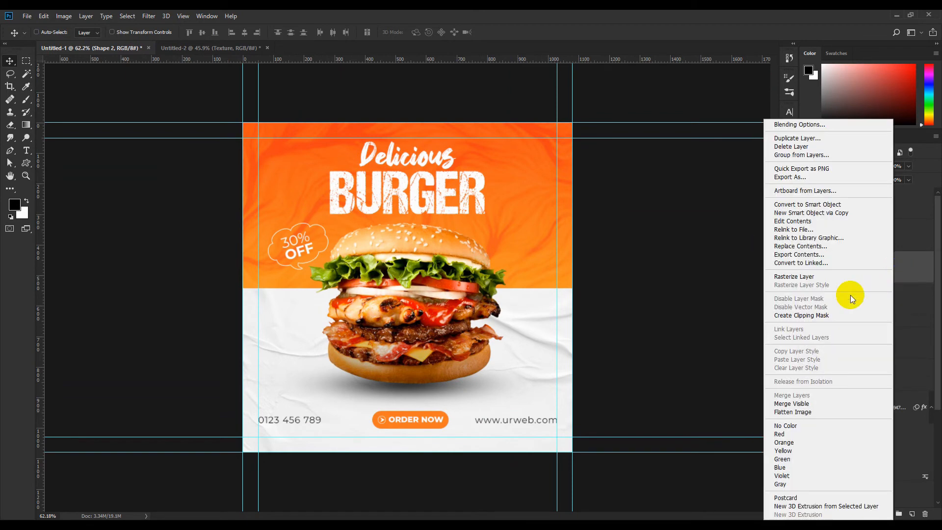
click(853, 277)
shift+click(867, 246)
key(ctrl+g)
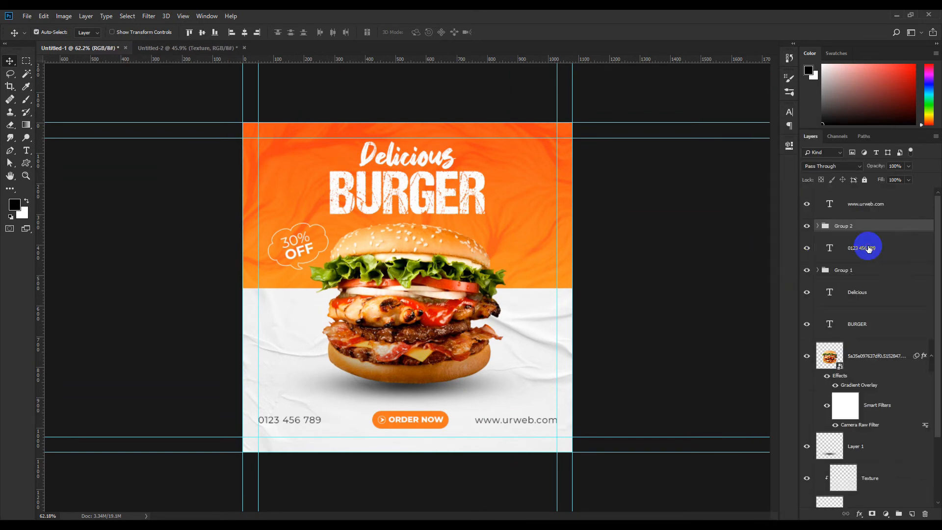
click(853, 246)
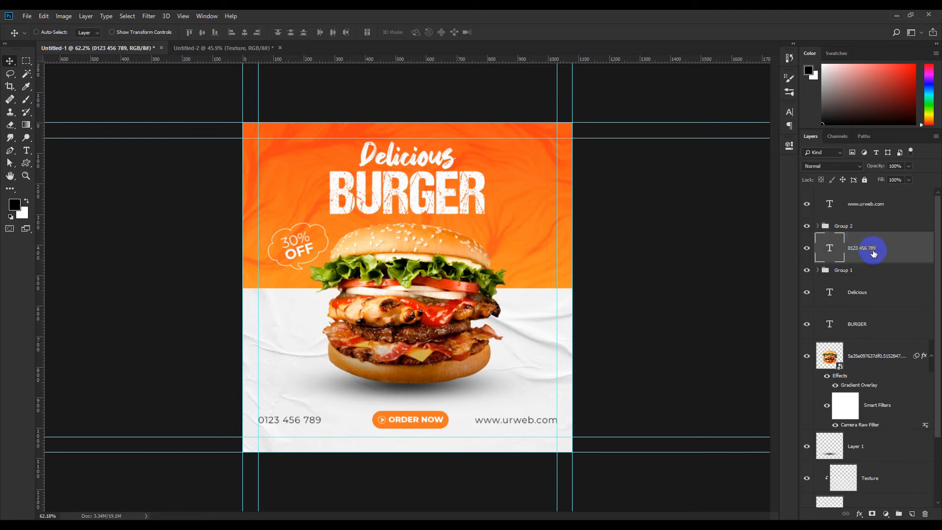
drag(866, 204, 873, 267)
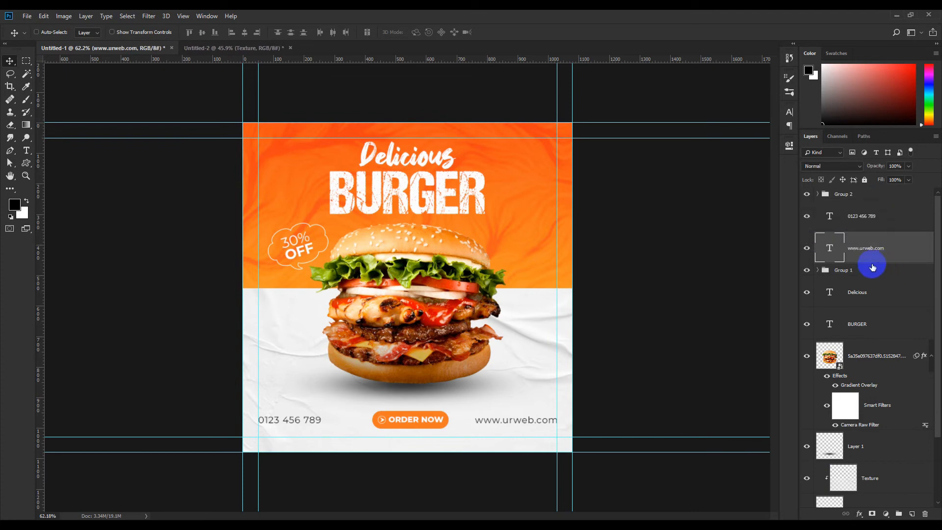
click(867, 218)
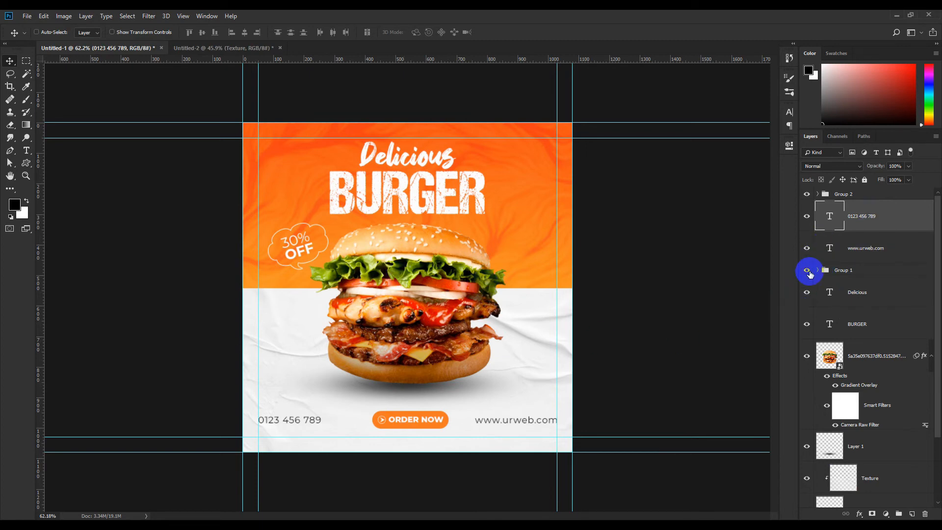
scroll(391, 231, down, 3)
scroll(390, 241, up, 3)
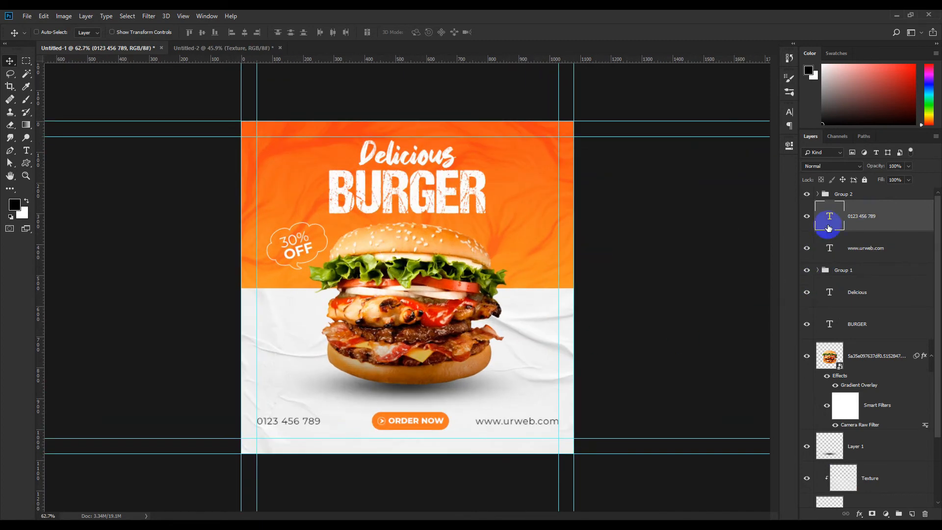
click(845, 195)
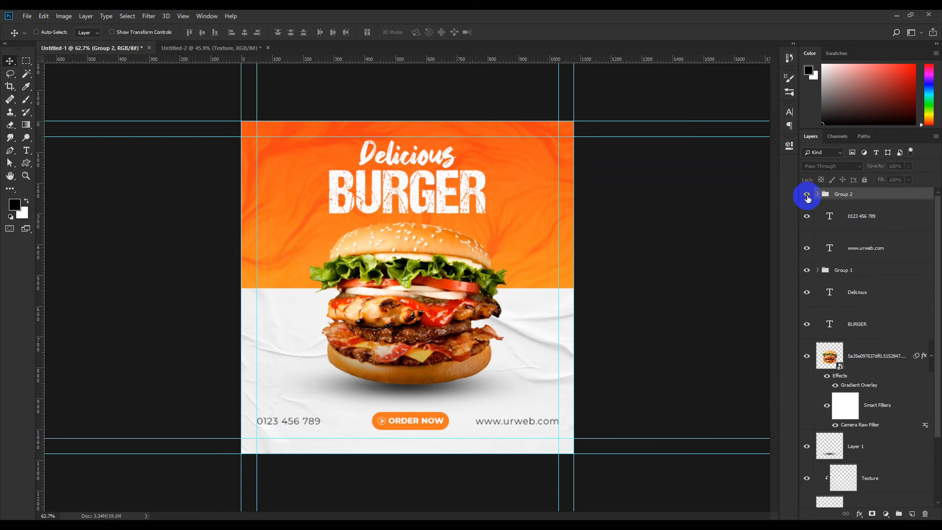
Step: Add the two-line text "LOGO HERE" in the post's upper-left corner beside the "Delicious" headline
scroll(291, 167, up, 3)
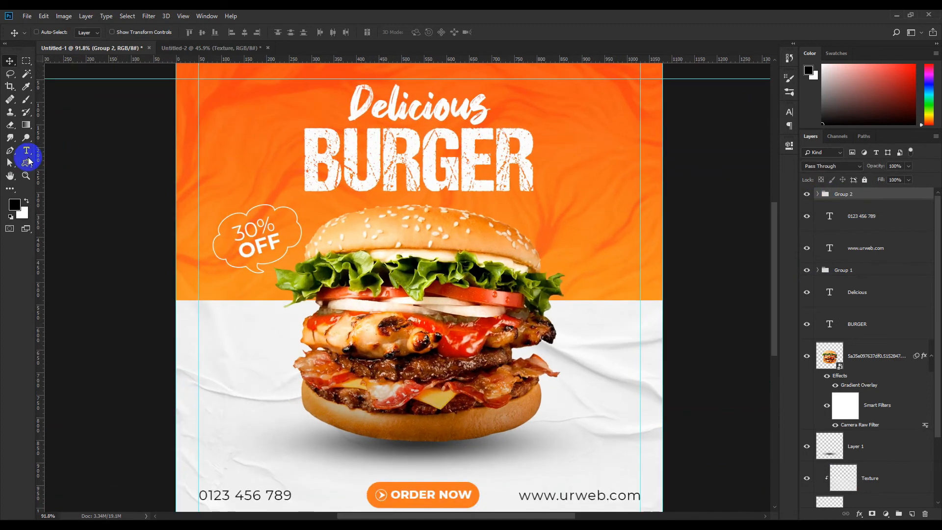
click(26, 150)
scroll(228, 108, up, 2)
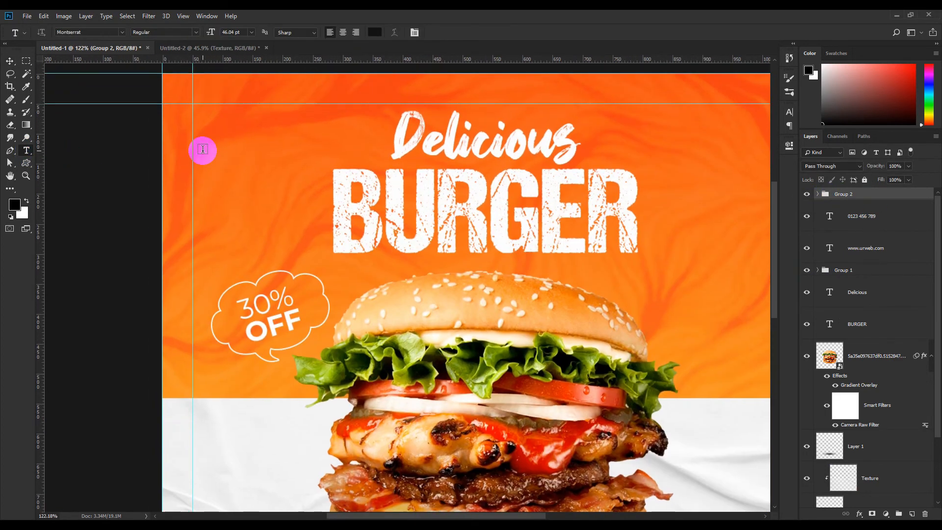
click(203, 151)
text(LOGO)
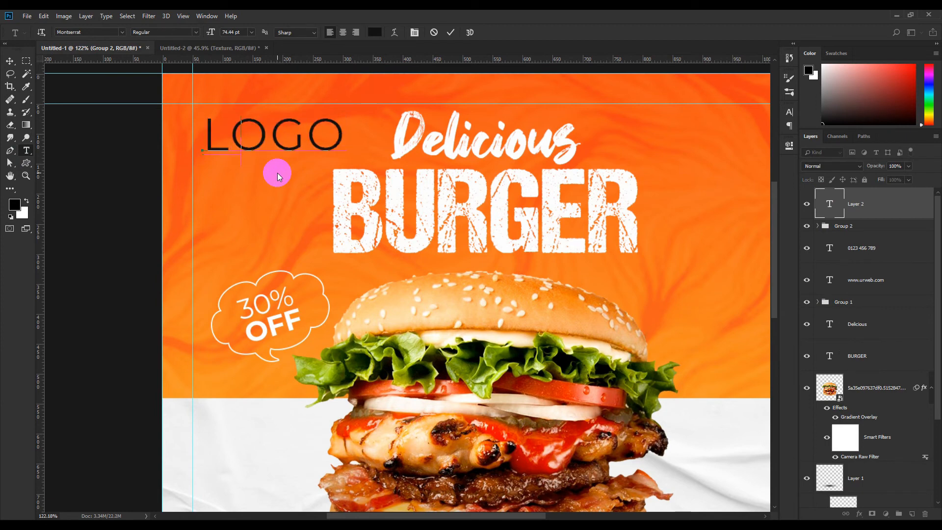
key(Return)
text(HERE)
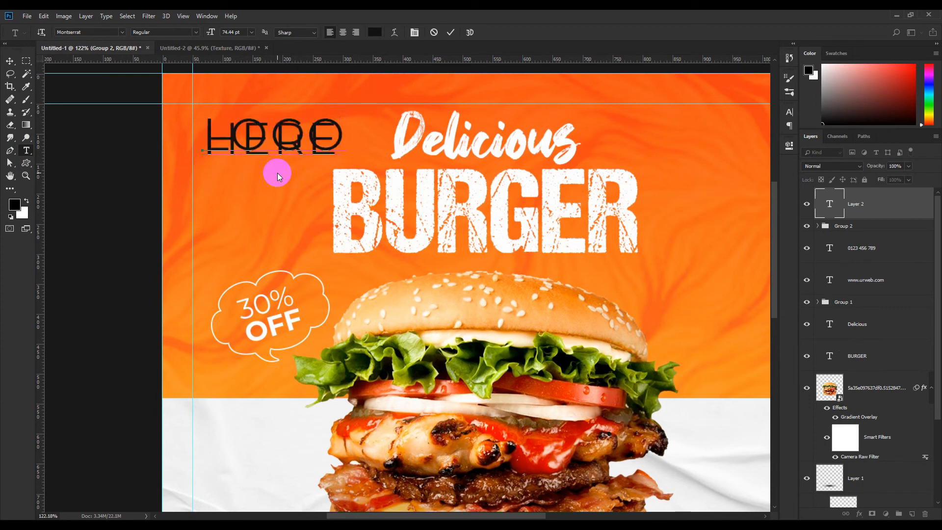
Step: Set the leading of the entire "LOGO HERE" text to 72 pt, commit it and collapse the character settings
key(ctrl+a)
click(794, 110)
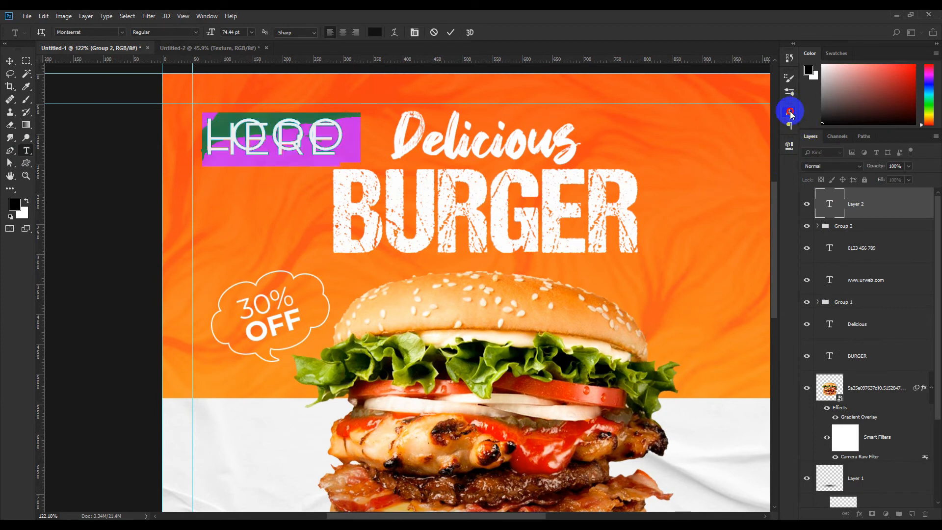
click(759, 136)
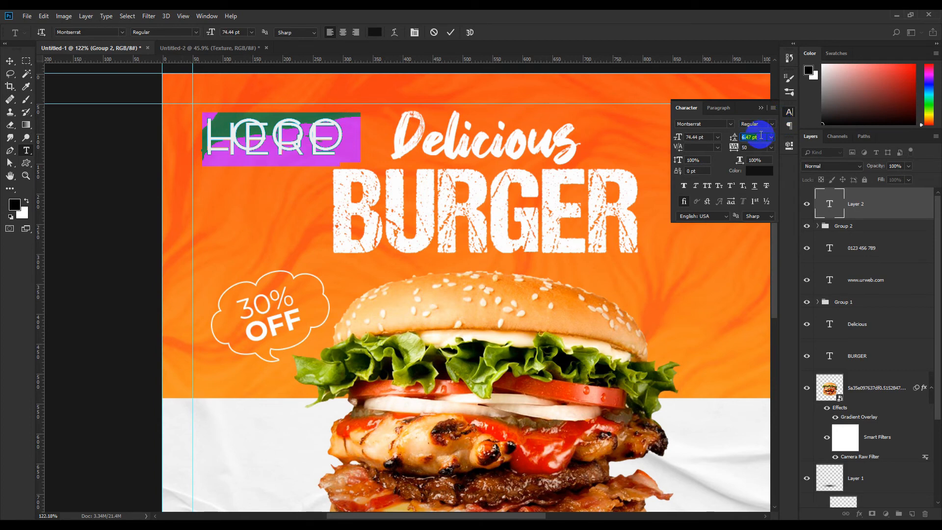
click(771, 140)
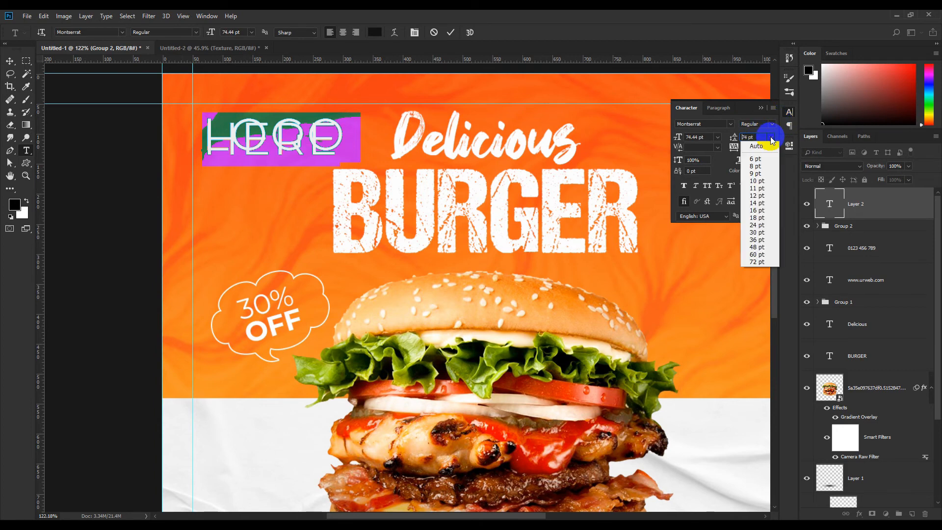
click(767, 142)
drag(318, 190, 181, 135)
click(750, 137)
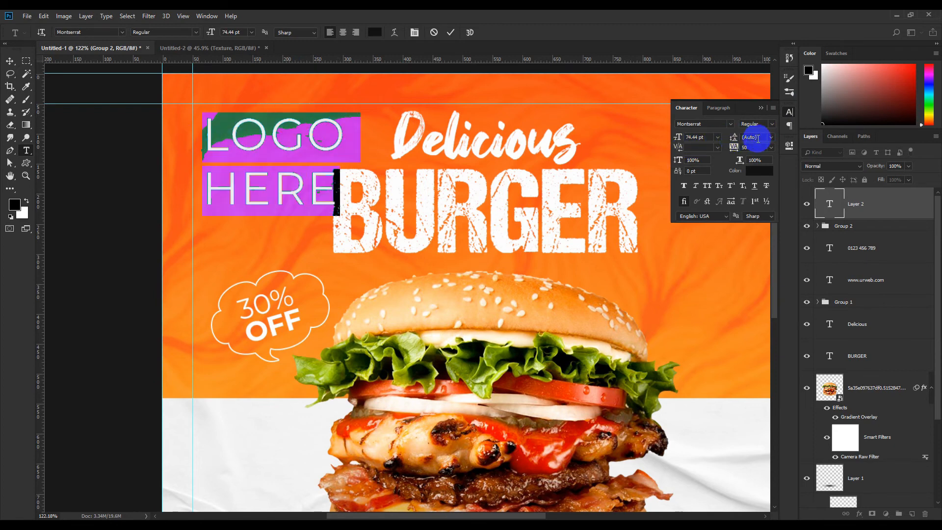
scroll(750, 136, up, 10)
scroll(752, 137, down, 20)
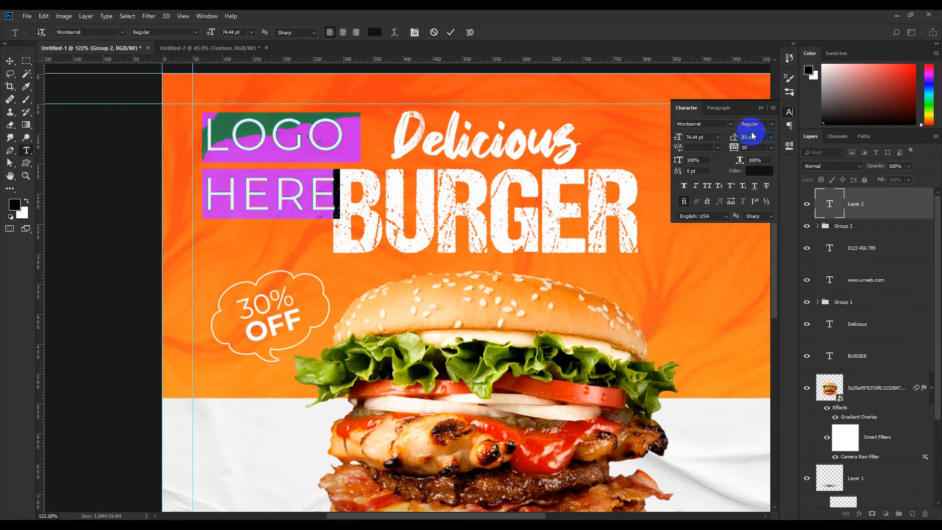
scroll(754, 137, down, 4)
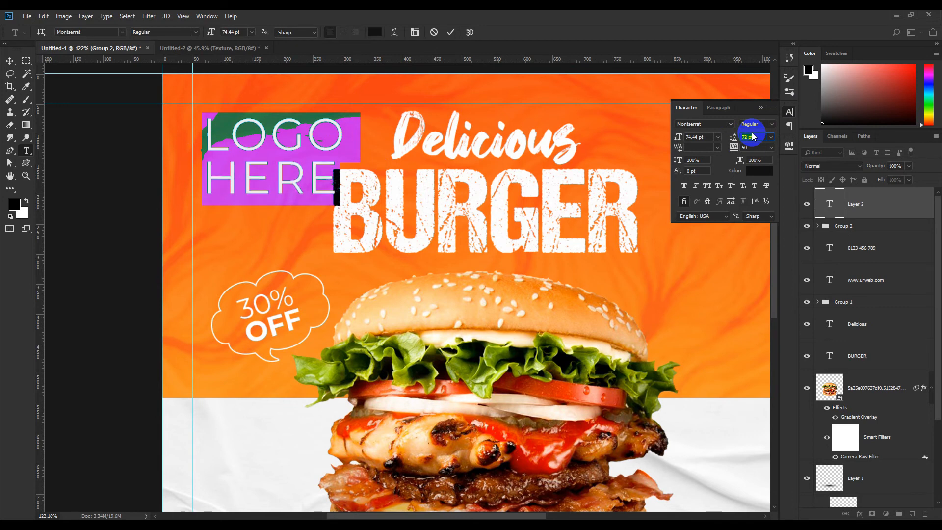
click(761, 108)
click(451, 32)
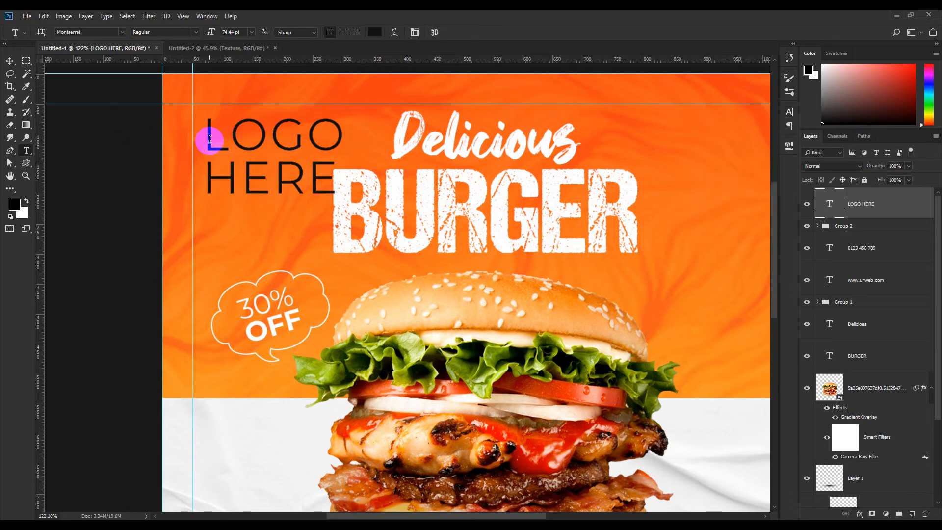
Step: Change the entire "LOGO HERE" text to the Montserrat Bold style and commit it
drag(209, 139, 499, 193)
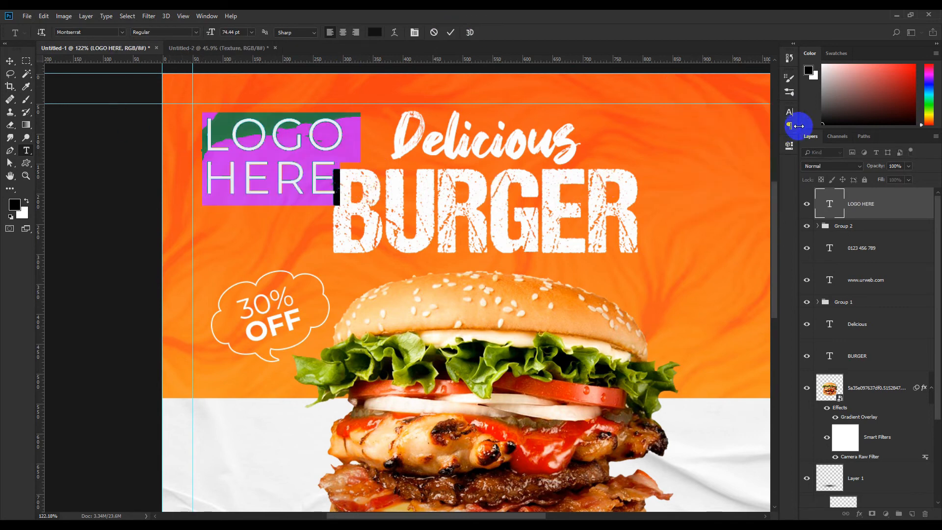
click(790, 113)
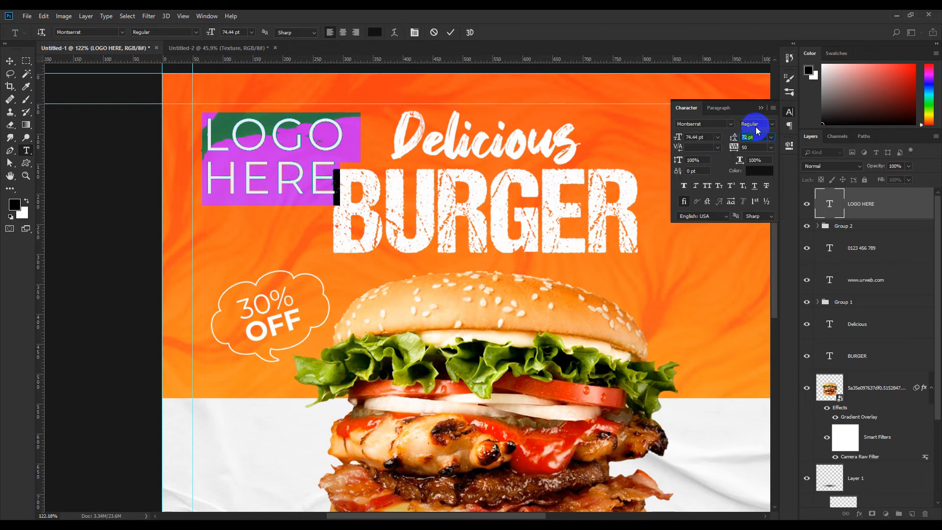
click(769, 125)
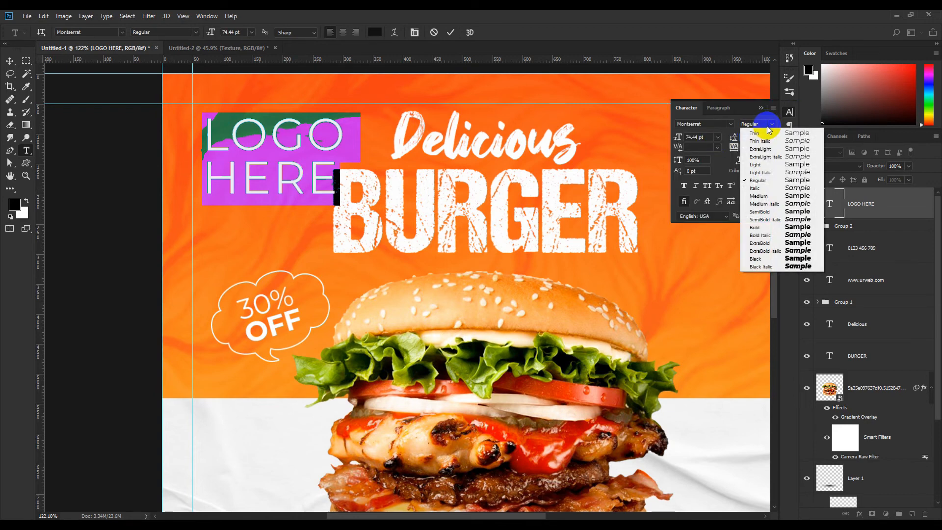
click(754, 228)
click(452, 33)
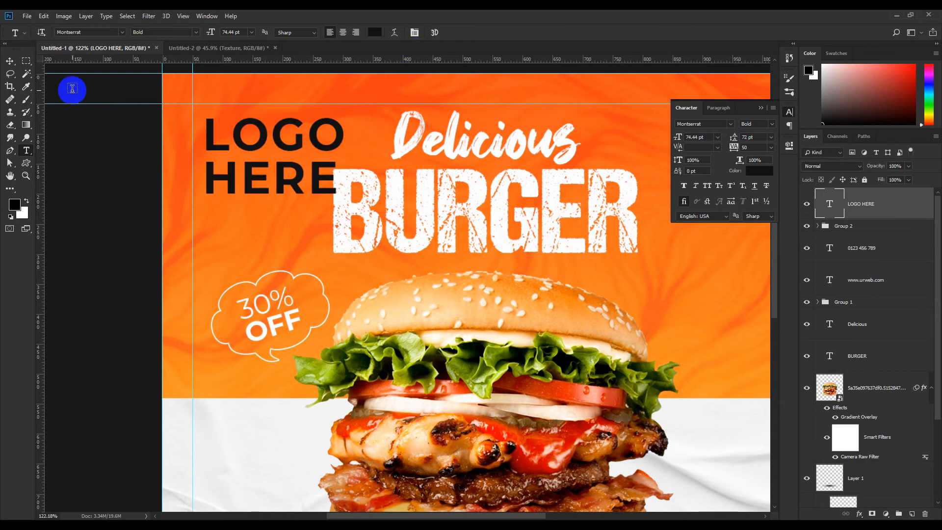
Step: Scale the "LOGO HERE" text to about 33% and align it with the left margin guide near the post's top
click(10, 61)
key(ctrl+t)
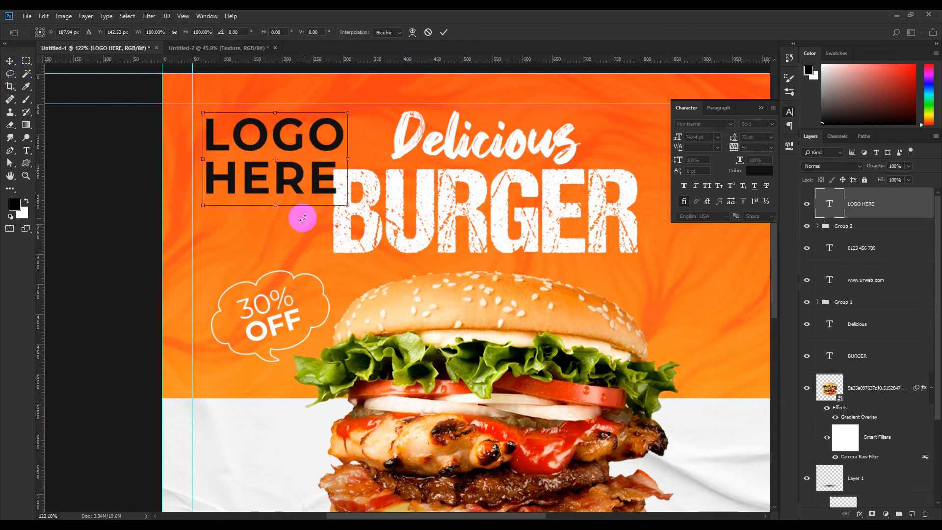
drag(344, 201, 233, 141)
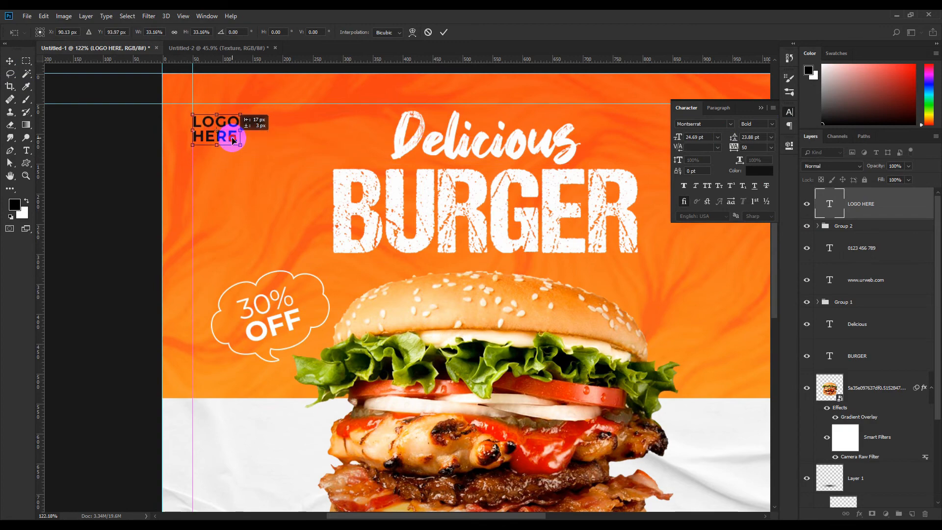
click(444, 32)
drag(358, 210, 486, 212)
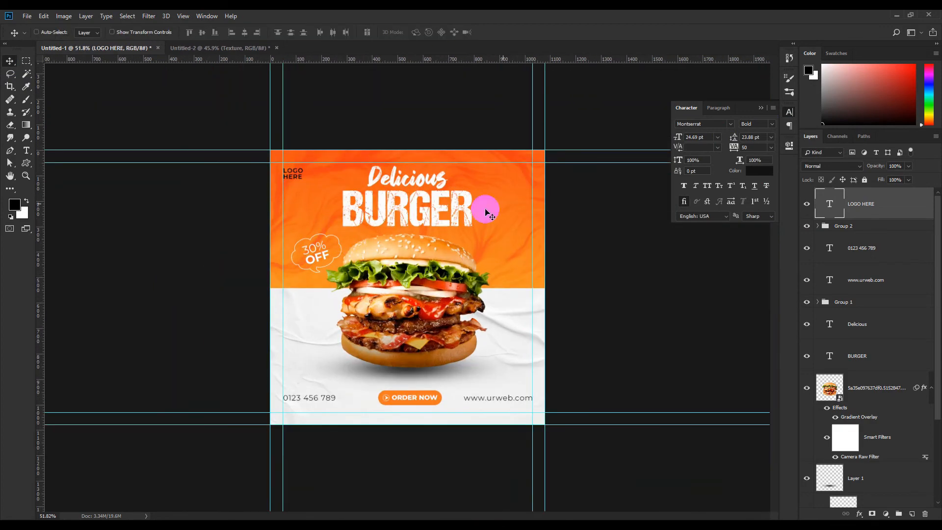
Step: Collapse the character settings, hide the guides and check the placement of the "LOGO HERE" text in the overall post
click(761, 107)
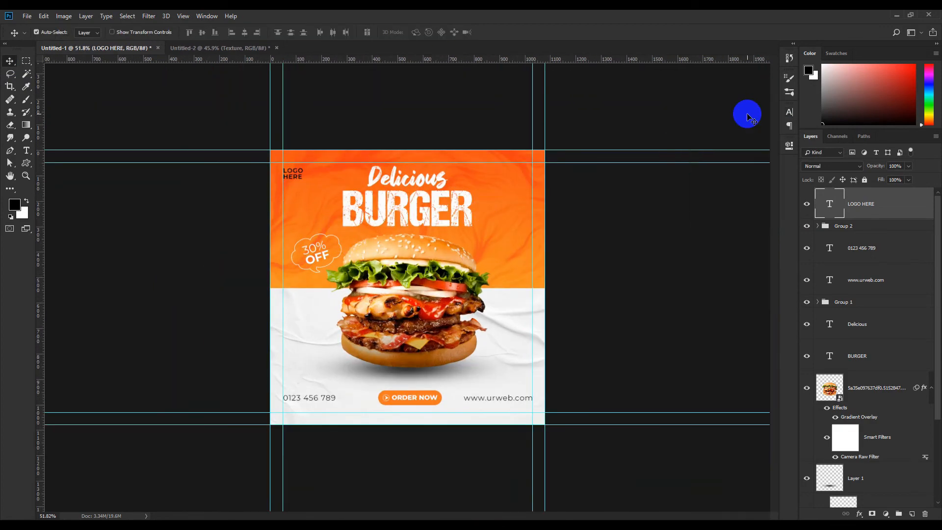
key(ctrl+h)
scroll(483, 185, down, 5)
scroll(355, 204, up, 11)
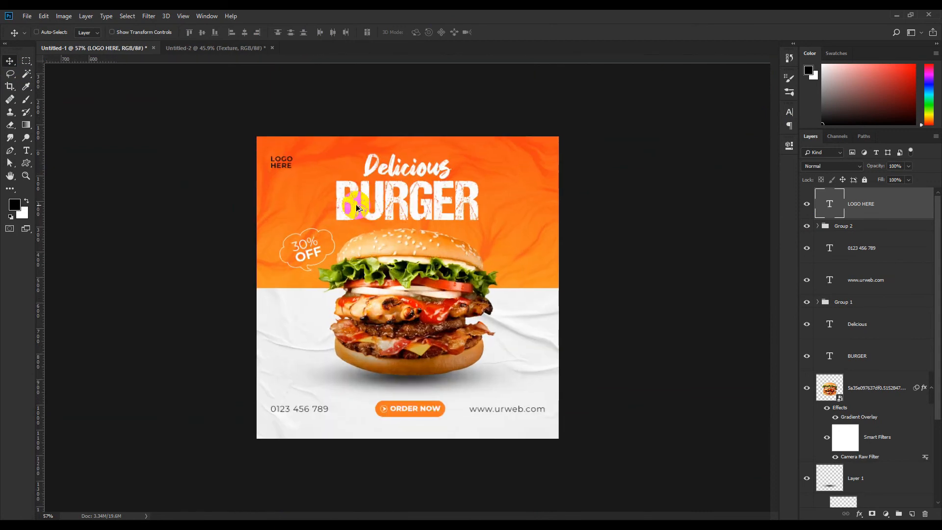
scroll(326, 195, down, 3)
scroll(329, 196, up, 1)
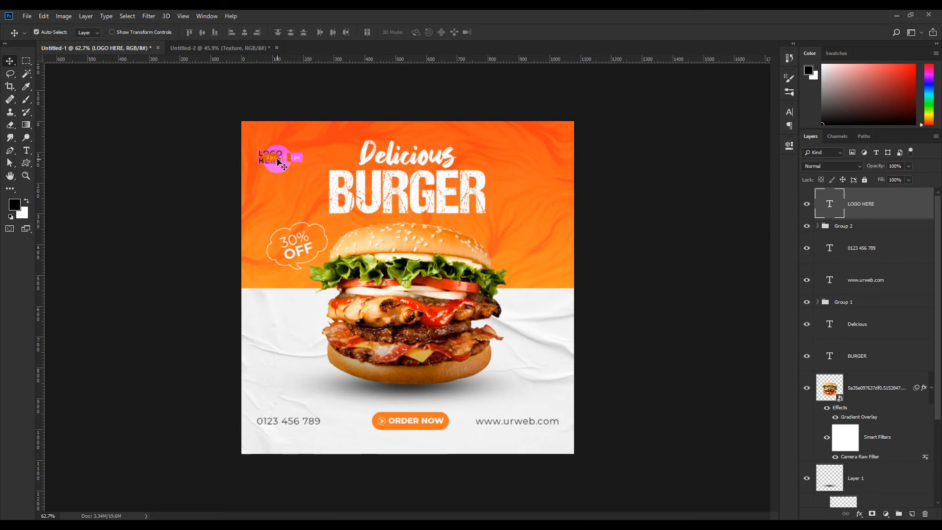
Step: Show the guides again and nudge the "LOGO HERE" text against the left margin guide
key(ctrl+h)
scroll(278, 159, up, 7)
drag(231, 135, 263, 164)
scroll(270, 188, down, 5)
scroll(270, 189, down, 2)
scroll(235, 408, up, 1)
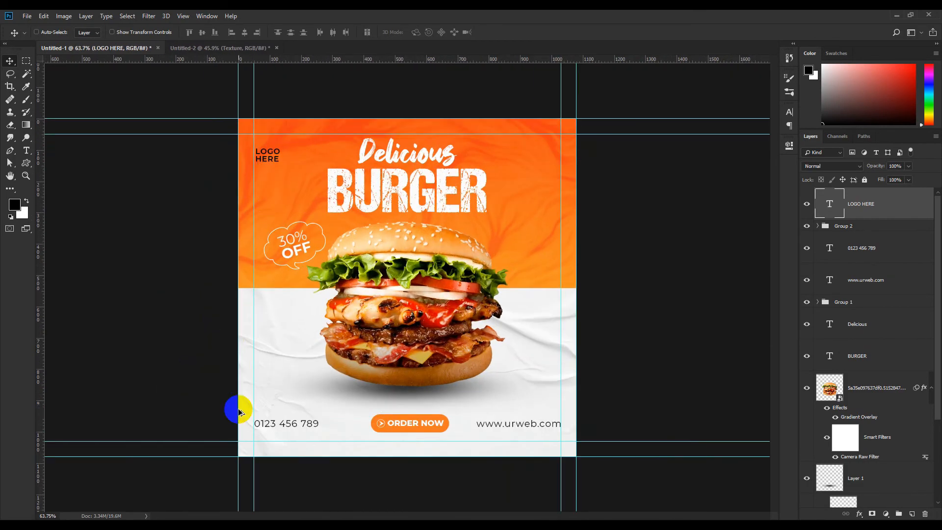
scroll(238, 90, up, 1)
scroll(234, 149, up, 3)
drag(236, 149, 235, 151)
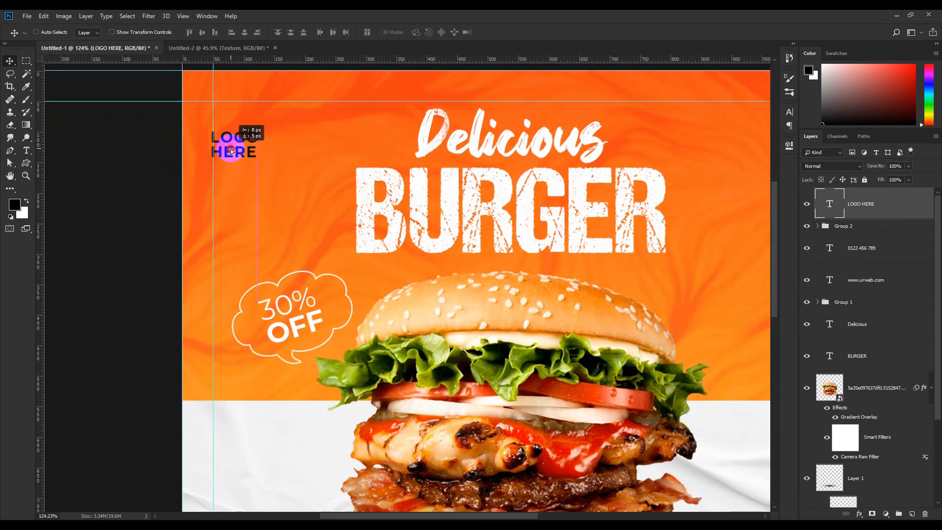
Step: Recolor the entire "LOGO HERE" text to the headline's white, #fefefe, and commit it
click(26, 151)
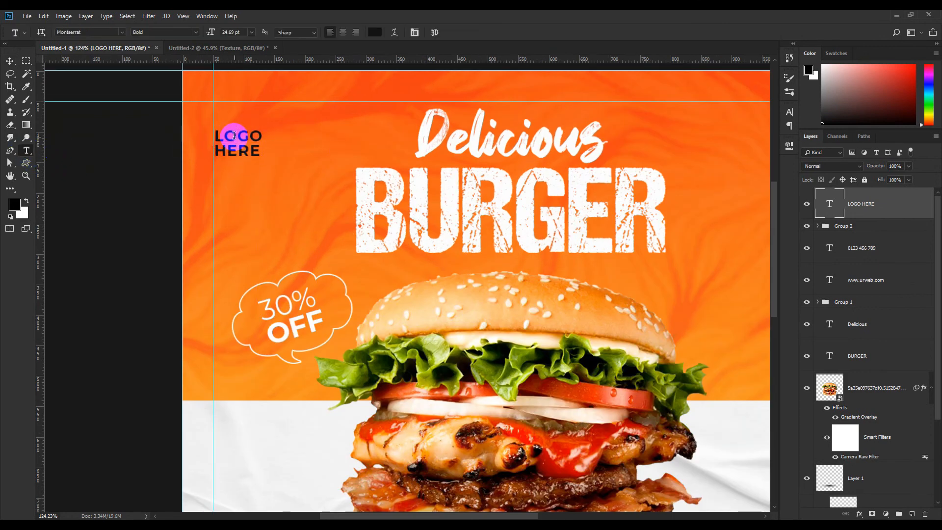
drag(216, 136, 279, 158)
click(376, 32)
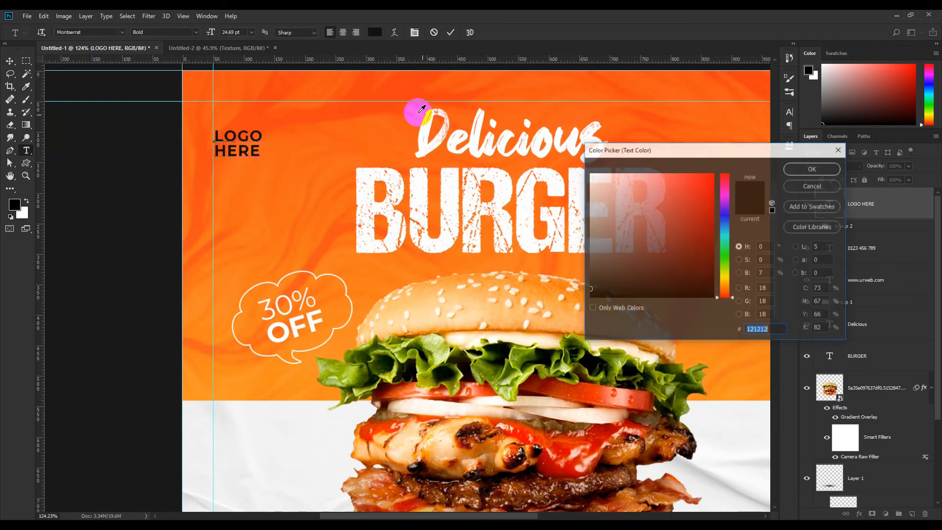
drag(388, 173, 534, 174)
key(Return)
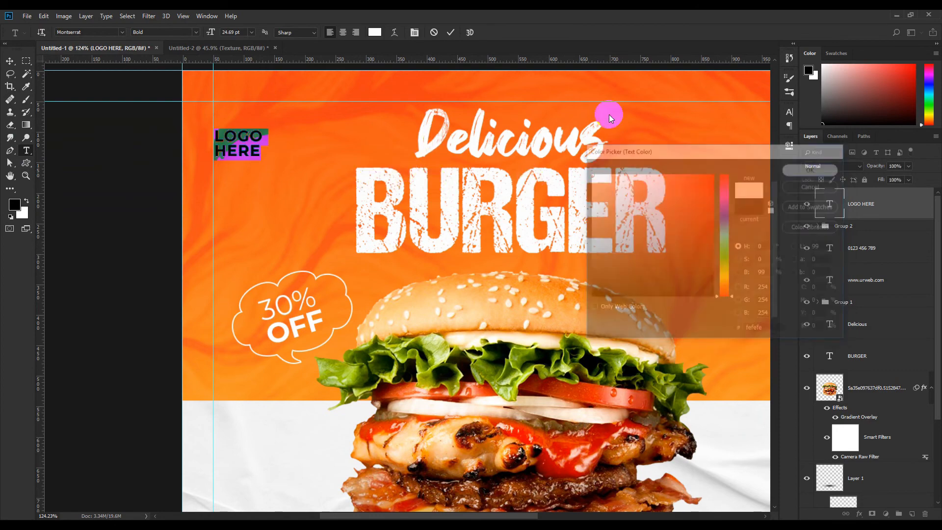
click(450, 32)
click(9, 61)
Step: Move the "LOGO HERE" text up to the corner of the margin guides and scale it to about 128%
scroll(232, 168, down, 3)
scroll(311, 200, down, 2)
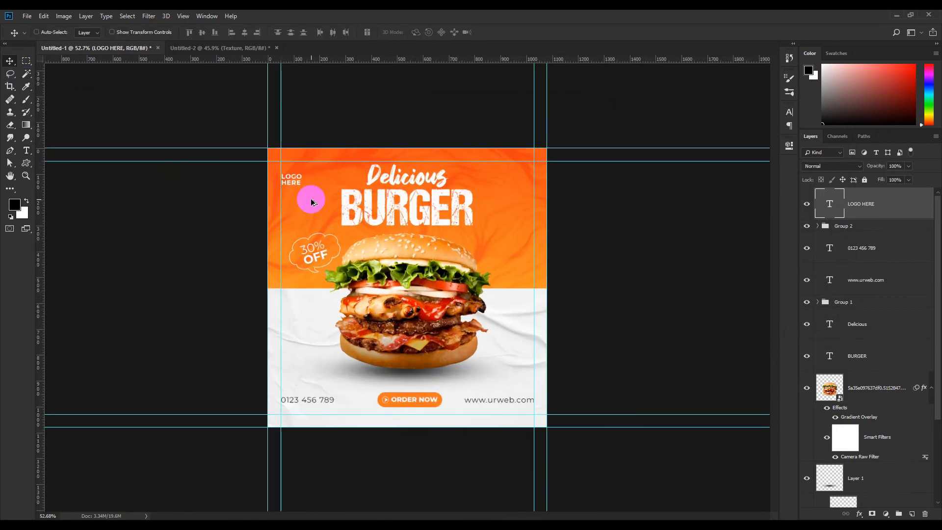
scroll(311, 202, up, 1)
key(ctrl+minus)
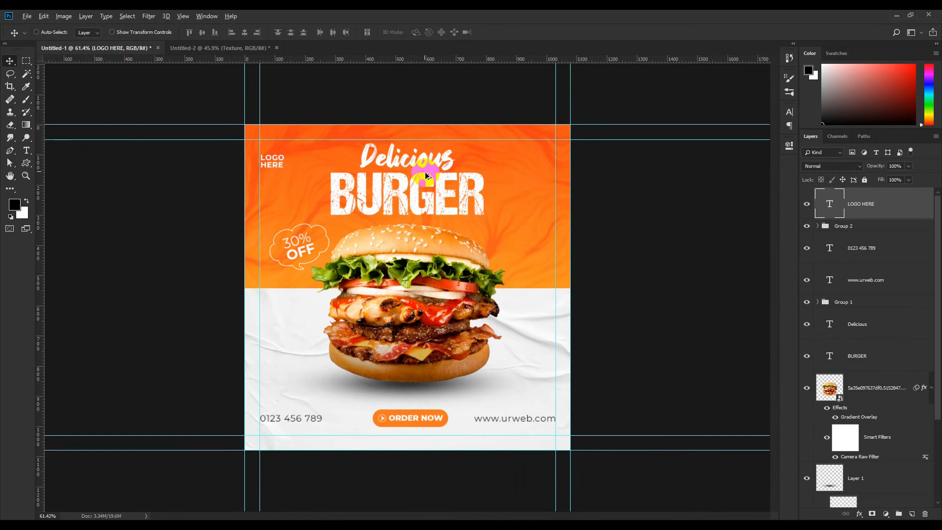
scroll(213, 122, up, 5)
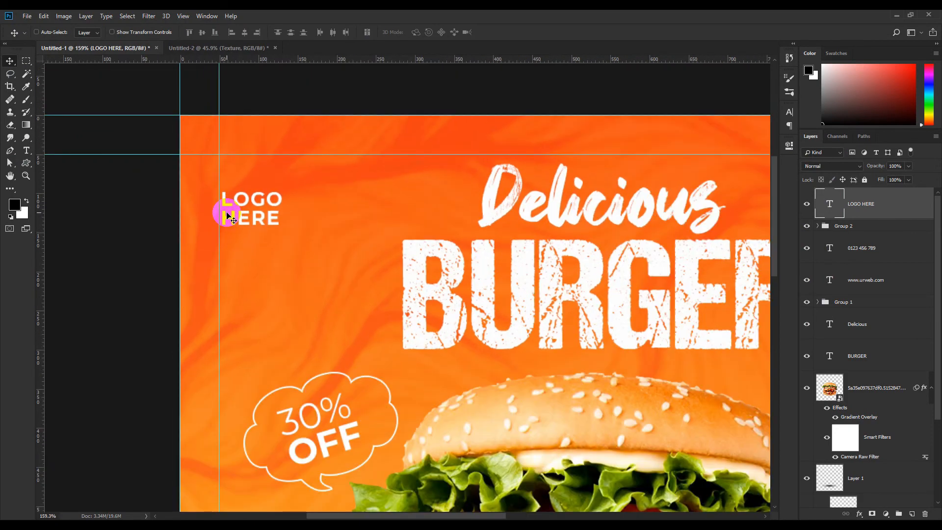
scroll(230, 216, up, 1)
drag(231, 220, 234, 182)
key(ctrl+t)
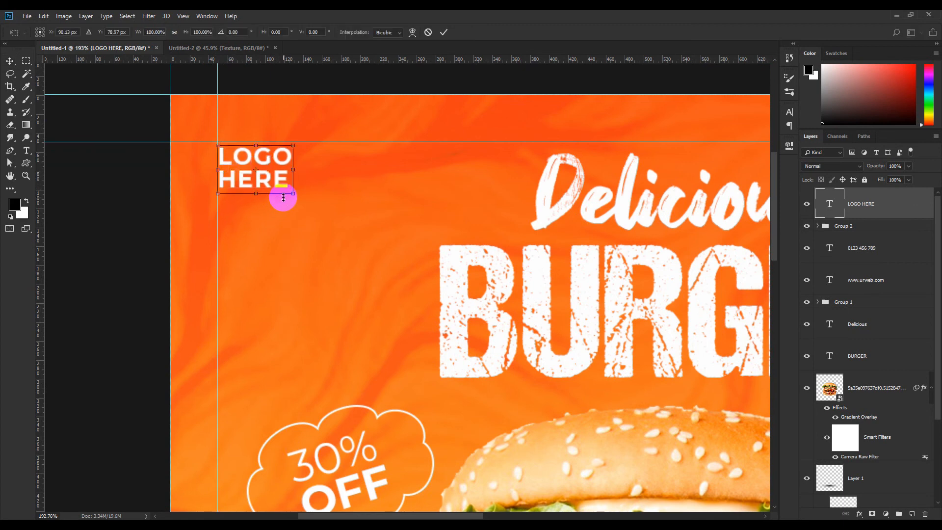
drag(292, 195, 314, 204)
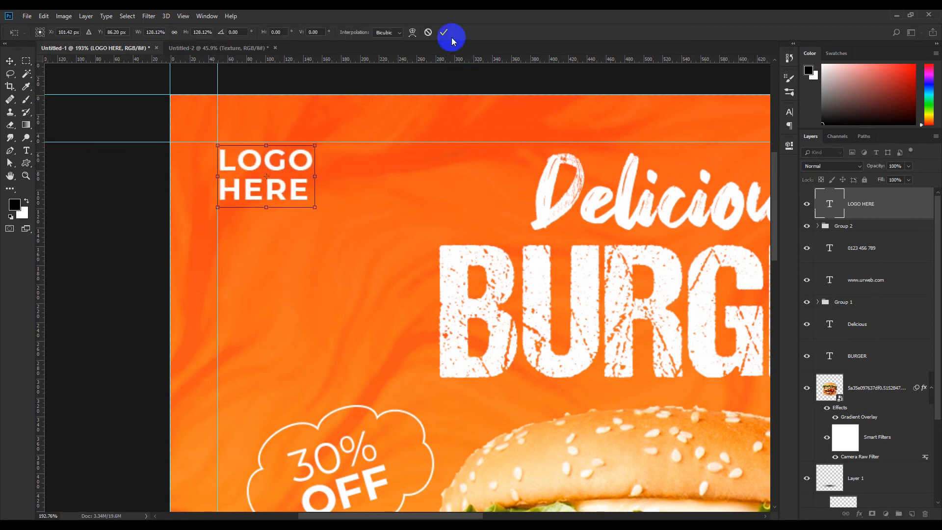
click(444, 32)
Step: Draw a small black custom shape of a dot grid on the white half, to the lower left of the burger
scroll(385, 154, down, 3)
scroll(384, 154, down, 3)
scroll(379, 168, up, 2)
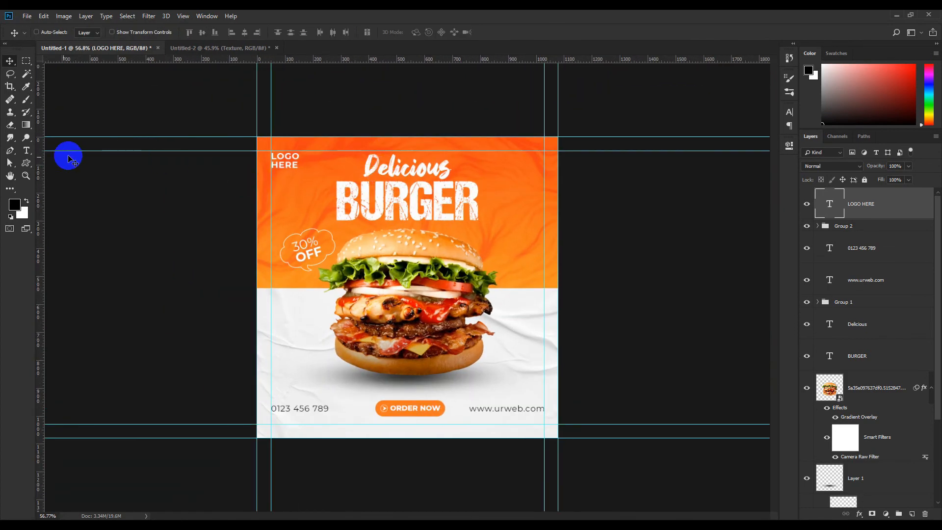
click(26, 163)
click(382, 36)
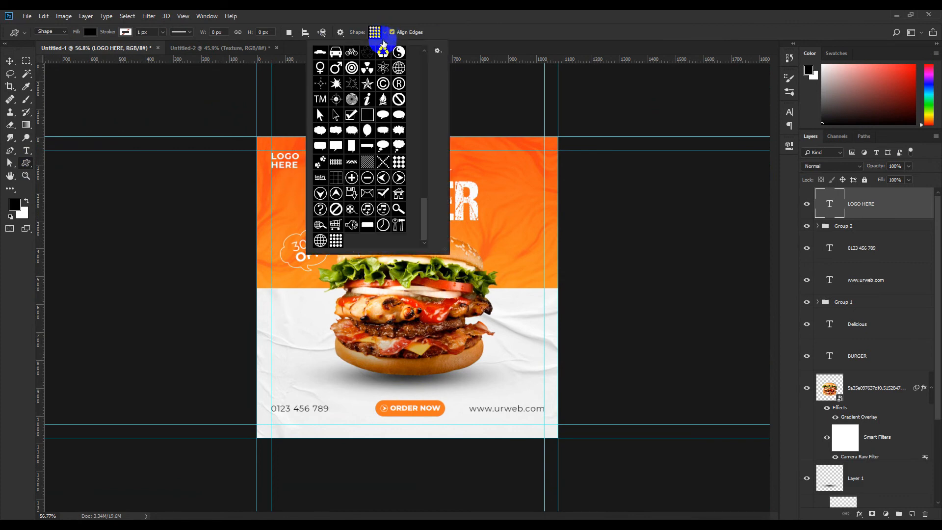
double_click(336, 241)
scroll(375, 314, up, 5)
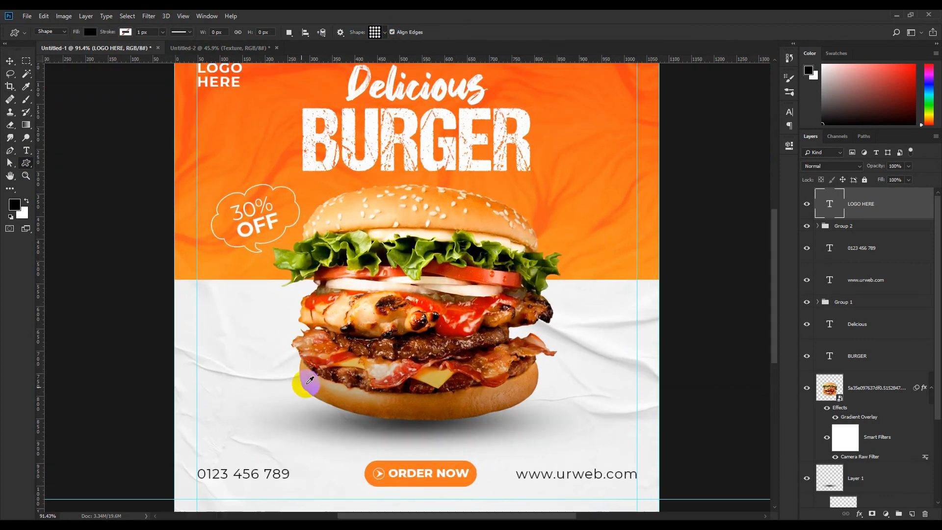
mouse_move(212, 405)
mouse_down()
mouse_move(249, 337)
mouse_move(238, 379)
mouse_up()
click(10, 61)
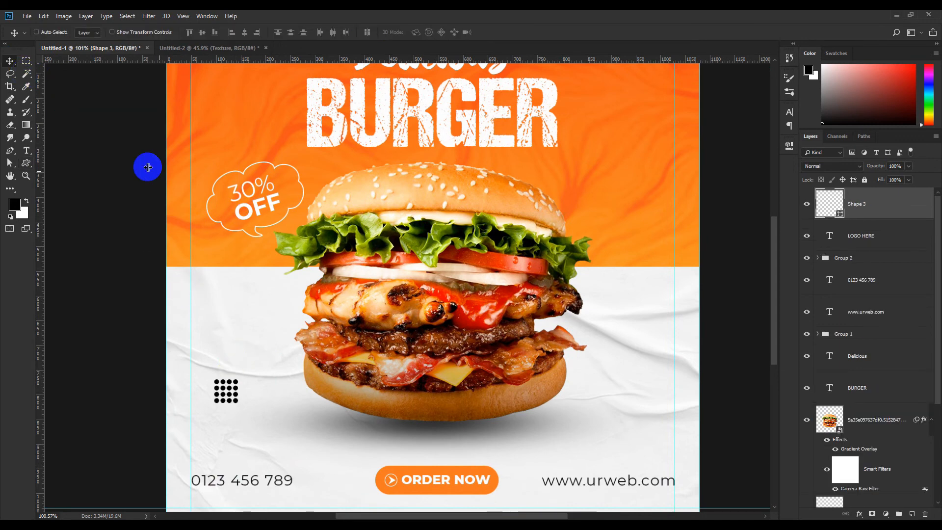
Step: Duplicate the dot grid onto the orange half, to the upper right of the burger
scroll(216, 275, down, 3)
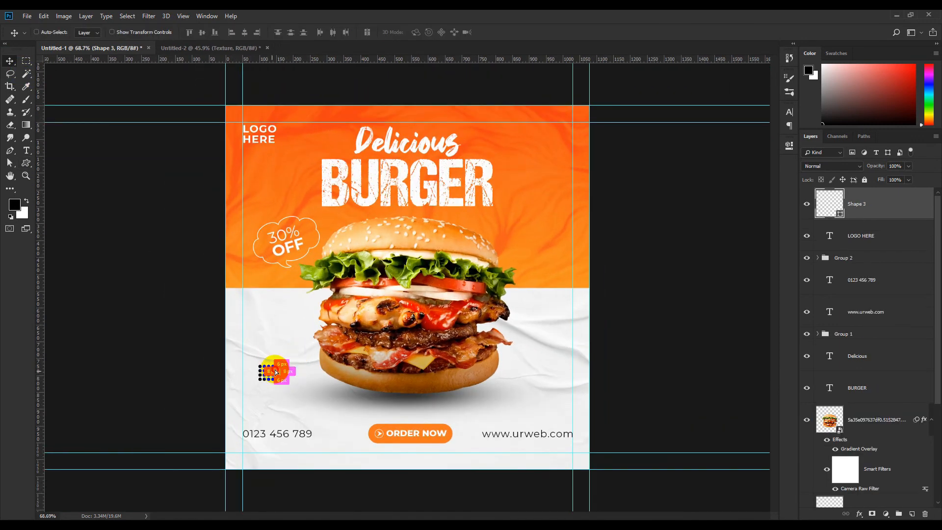
drag(275, 372, 549, 234)
scroll(549, 238, down, 8)
scroll(551, 240, up, 7)
scroll(550, 240, down, 4)
scroll(550, 240, up, 3)
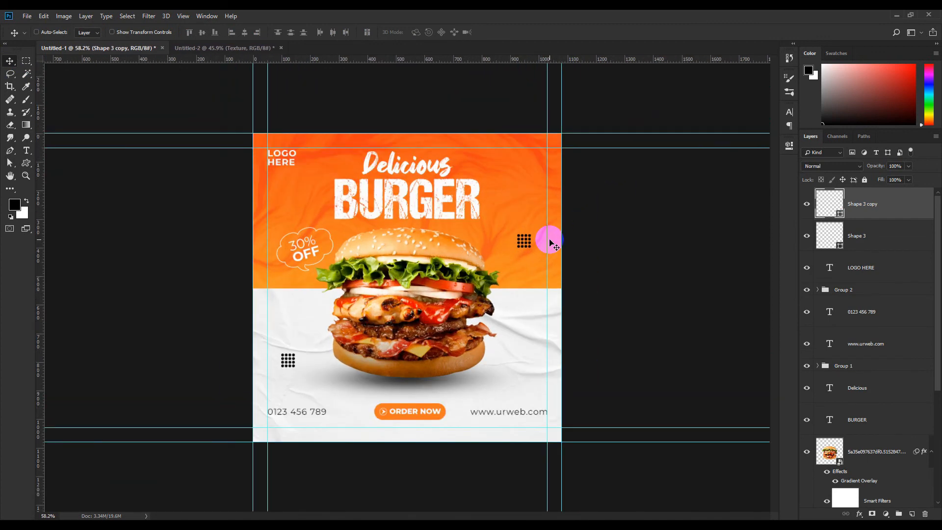
Step: Hide the guides and change the fill of the dot grid on the orange half to white, #ffffff
key(ctrl+semicolon)
scroll(550, 240, down, 3)
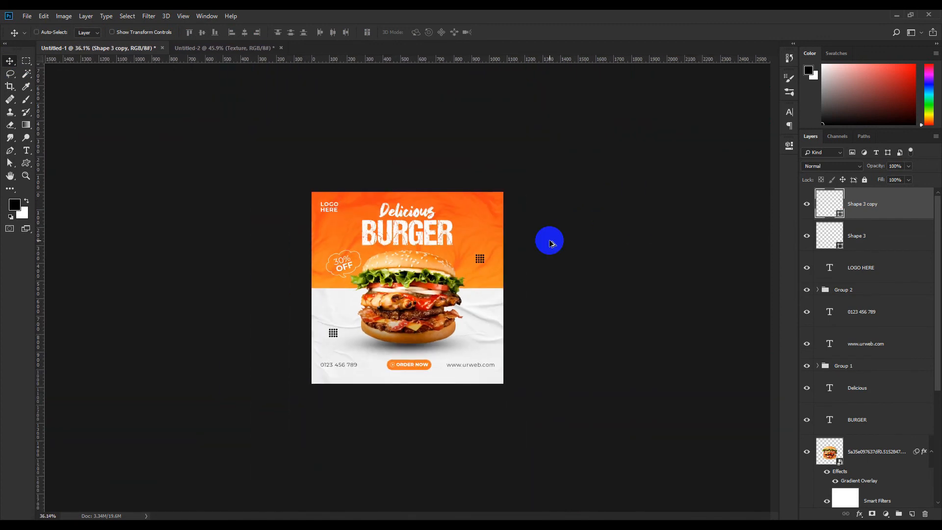
scroll(551, 240, up, 3)
double_click(808, 208)
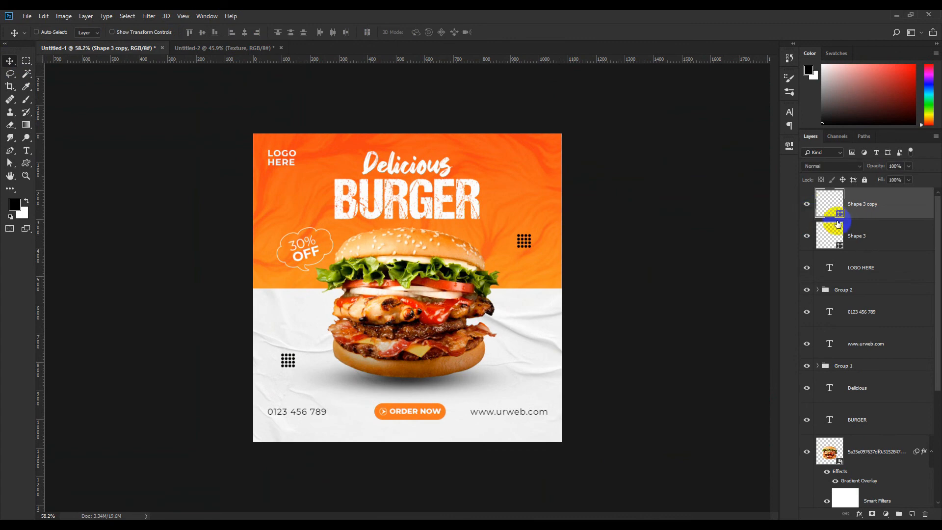
double_click(843, 219)
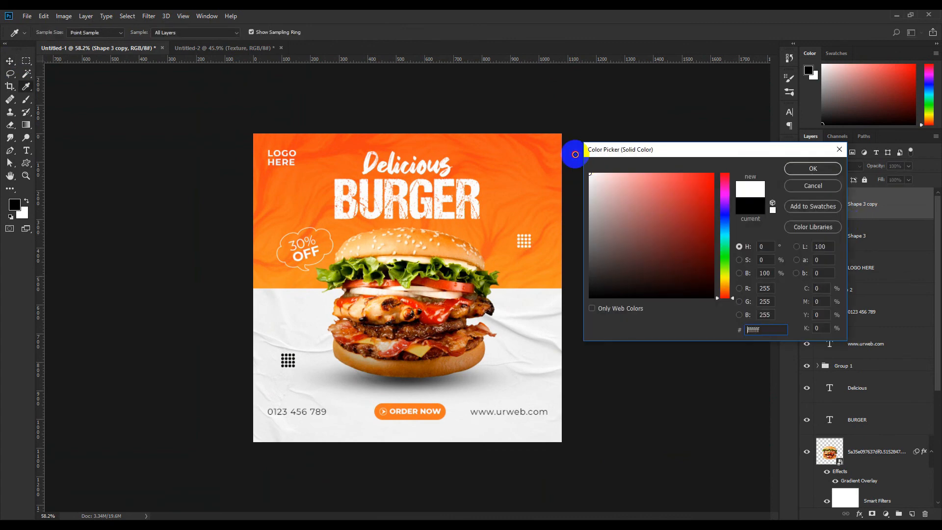
click(800, 187)
Step: Examine the whole post at different magnifications to judge the balance of the dot grids, texts and burger
scroll(500, 183, down, 1)
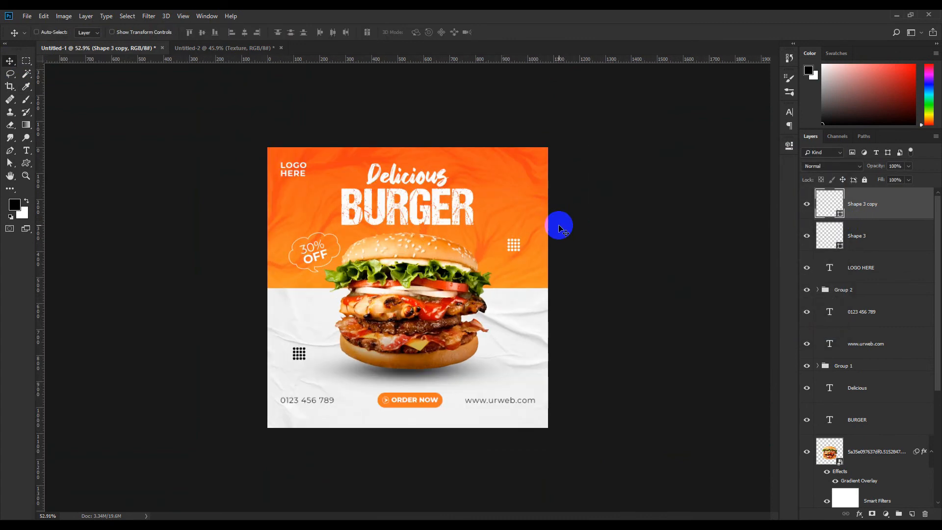
scroll(560, 226, down, 5)
scroll(559, 226, up, 5)
scroll(558, 224, up, 4)
scroll(558, 224, down, 9)
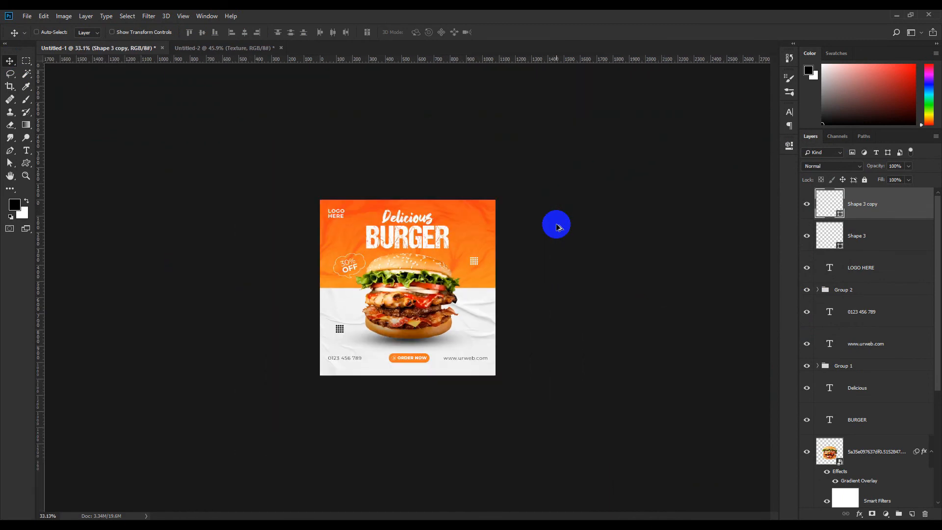
scroll(559, 227, up, 5)
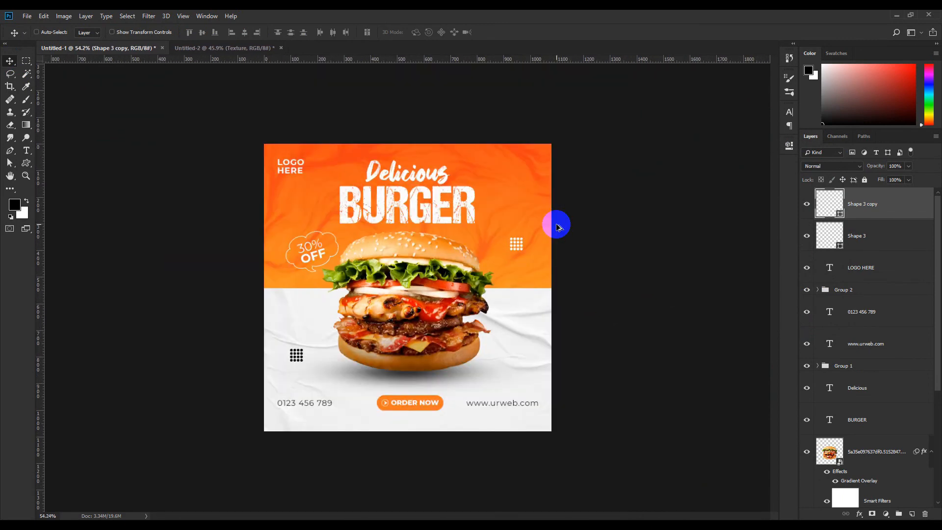
scroll(559, 227, down, 1)
scroll(558, 227, up, 2)
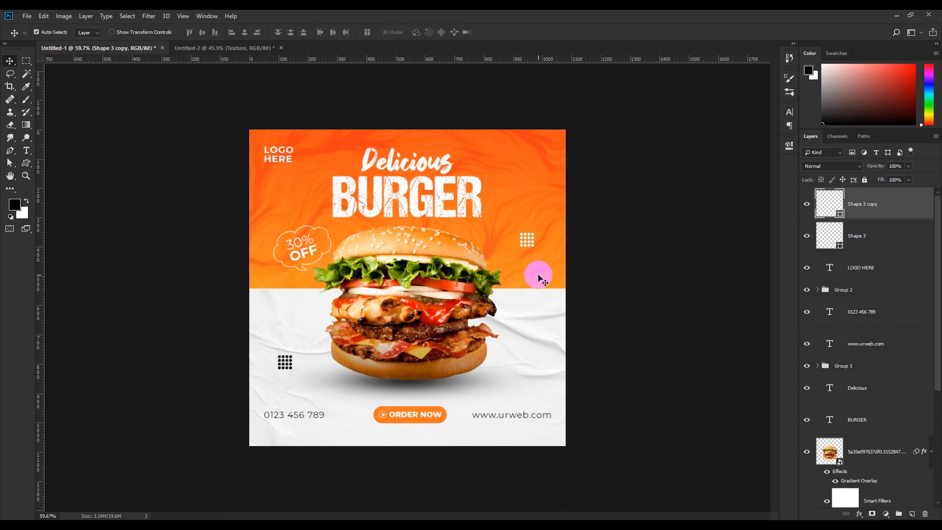
scroll(539, 277, up, 3)
scroll(536, 281, down, 2)
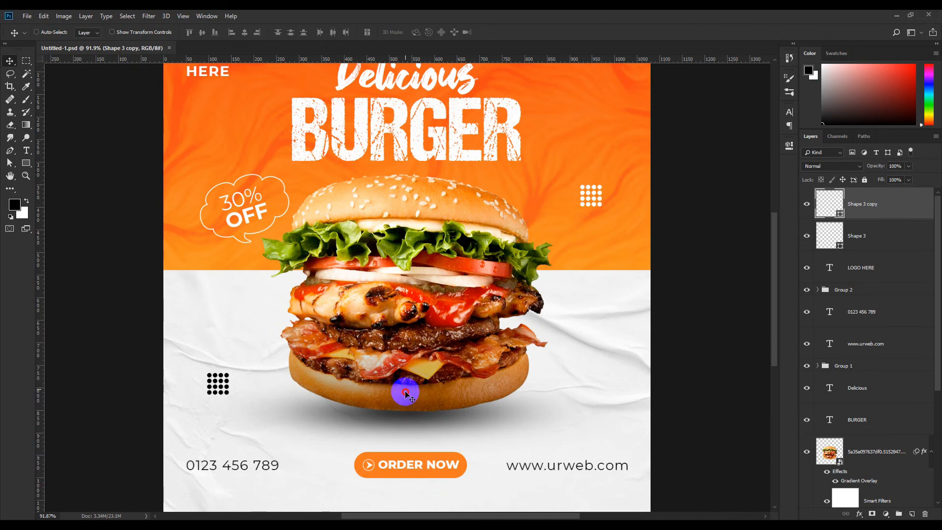
Step: Center the order button's orange rounded rectangle horizontally on the canvas and clear the selection
drag(411, 408, 415, 311)
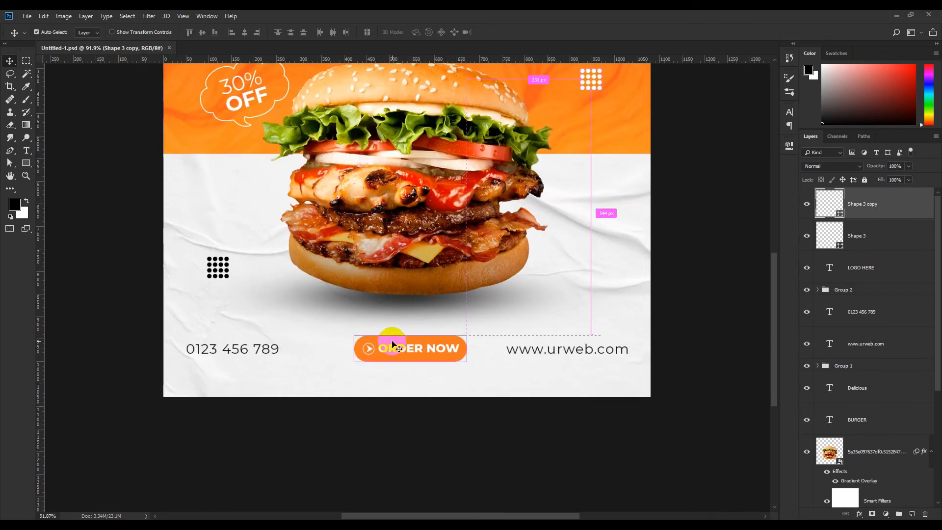
click(393, 345)
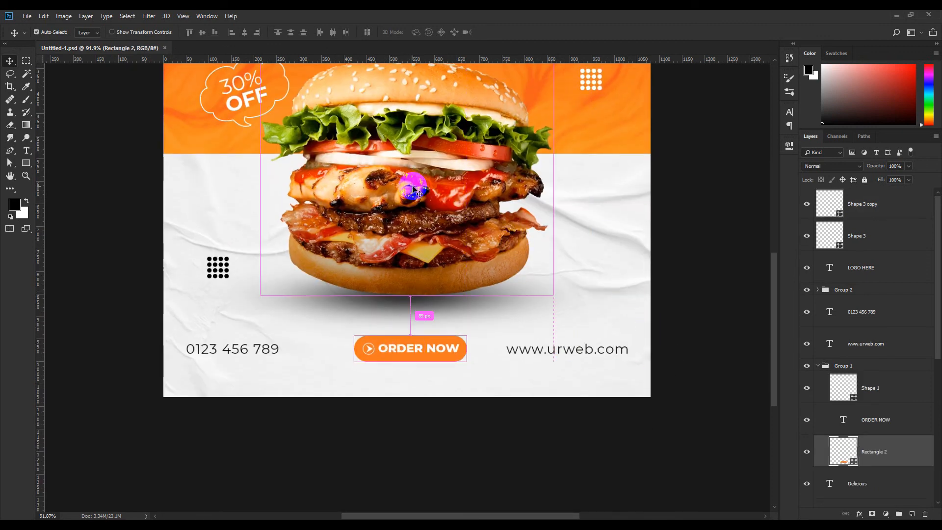
key(ctrl+a)
click(244, 33)
key(ctrl+d)
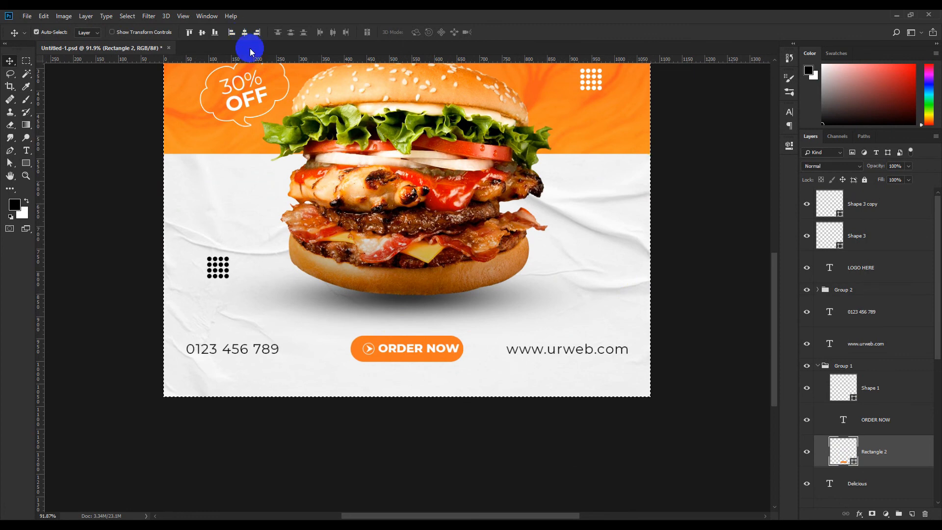
Step: Select the arrow icon together with the "ORDER NOW" text and reposition them in the middle of the orange button
scroll(520, 426, up, 3)
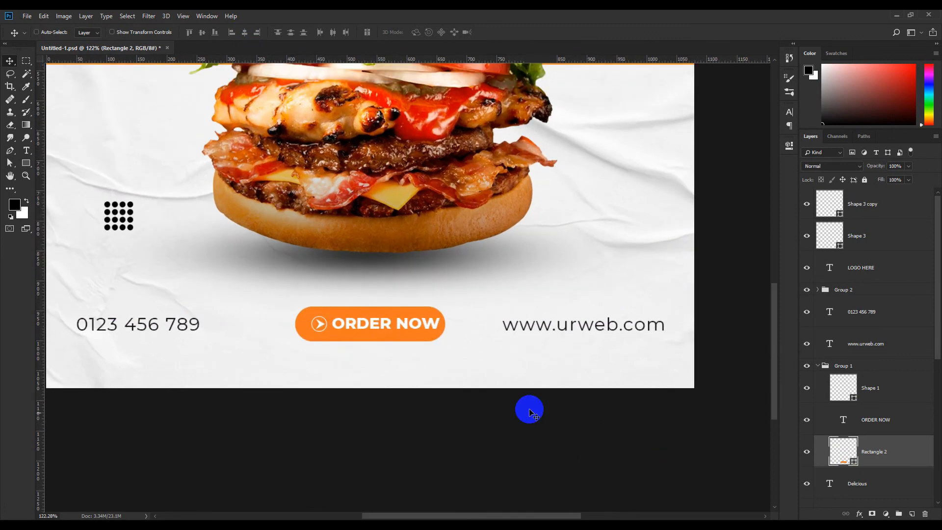
drag(465, 377, 517, 363)
click(870, 416)
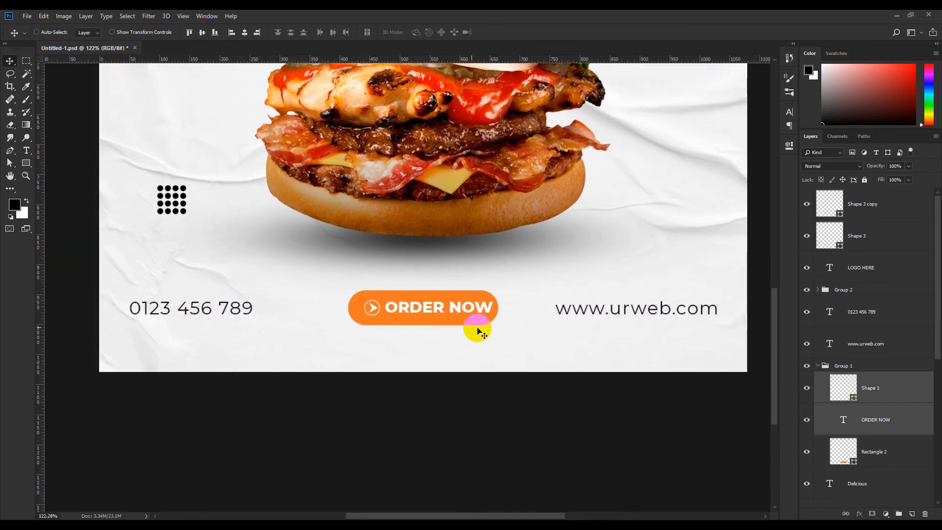
scroll(393, 326, up, 1)
drag(406, 317, 401, 312)
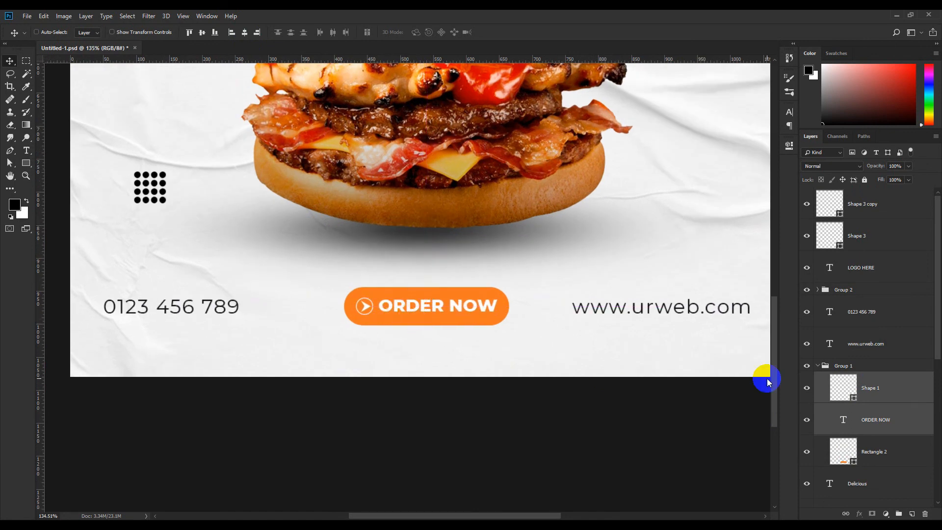
Step: Align the phone number, the web address and the "ORDER NOW" text by their vertical centers
click(903, 407)
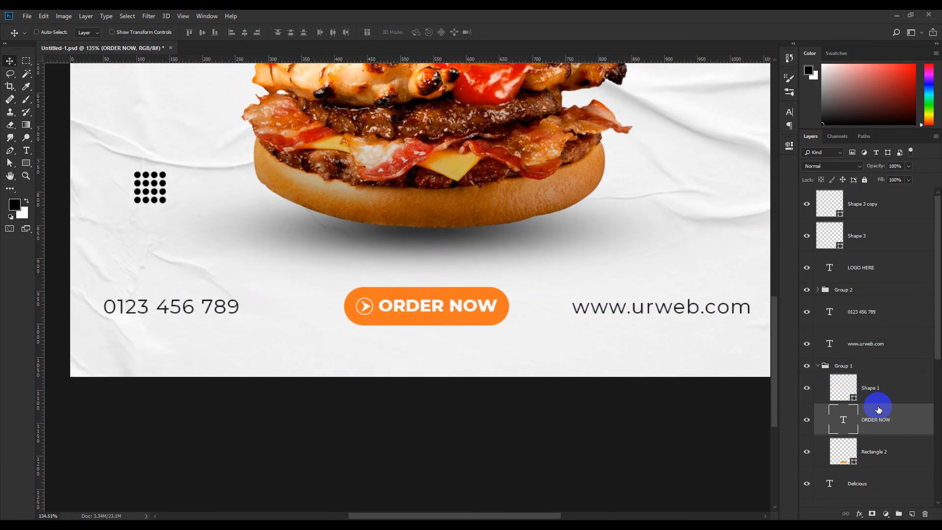
ctrl+click(650, 315)
ctrl+click(229, 307)
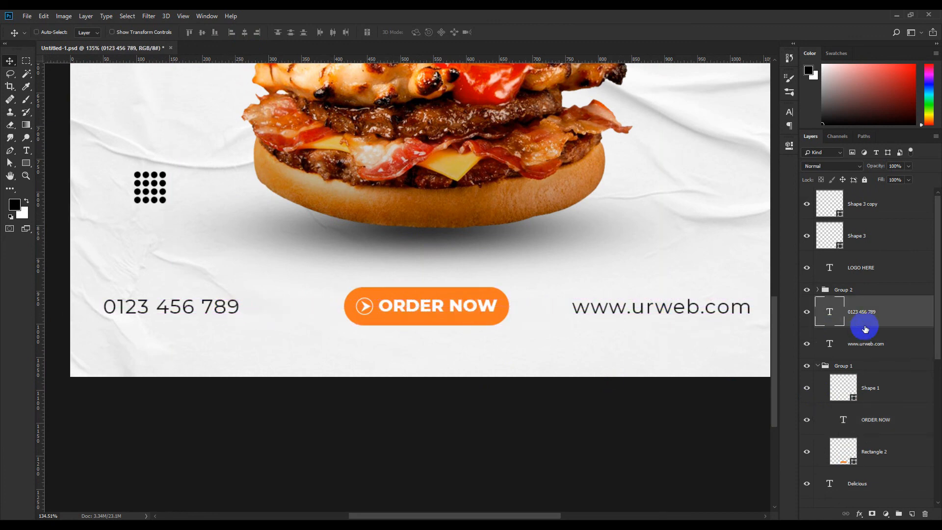
ctrl+click(877, 343)
ctrl+click(889, 423)
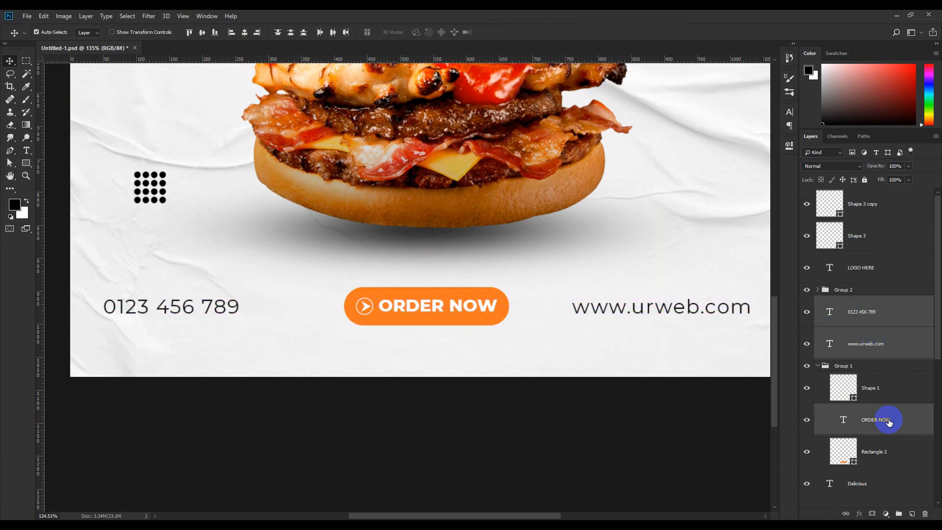
click(202, 33)
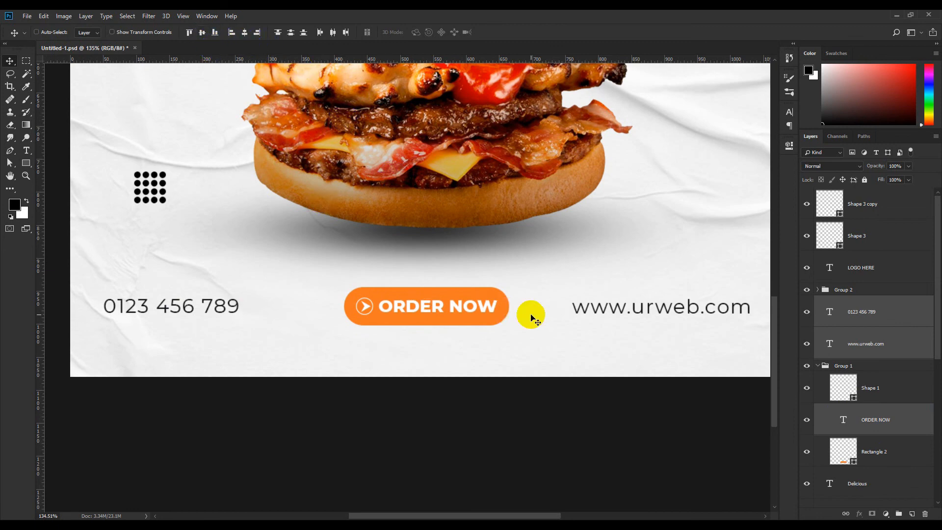
ctrl+click(864, 485)
click(873, 319)
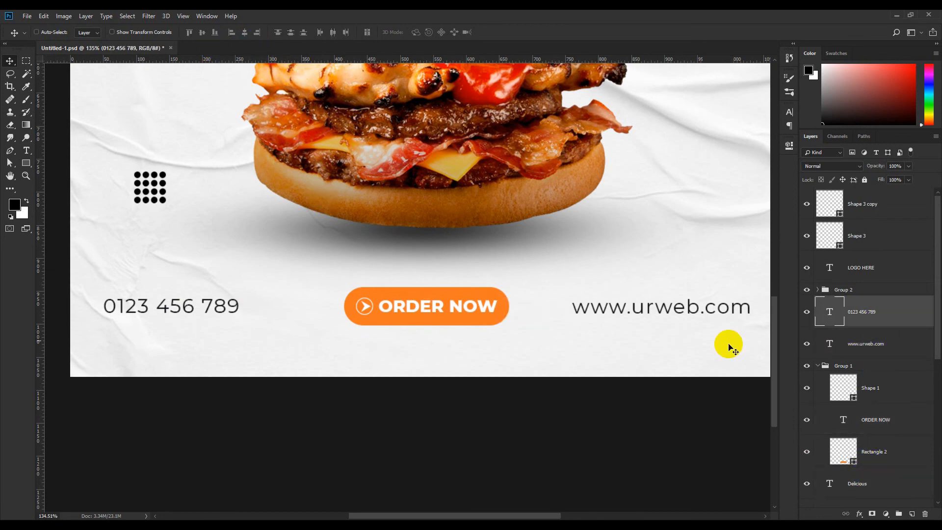
Step: Select the "Delicious" and "BURGER" headline texts together and check their placement on the whole post
scroll(405, 319, up, 5)
scroll(422, 344, down, 8)
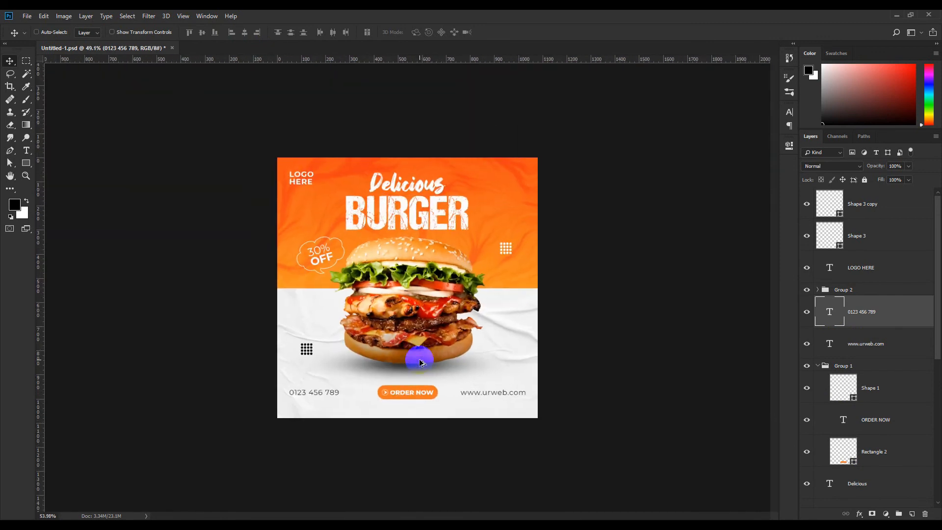
scroll(419, 358, up, 1)
ctrl+click(392, 199)
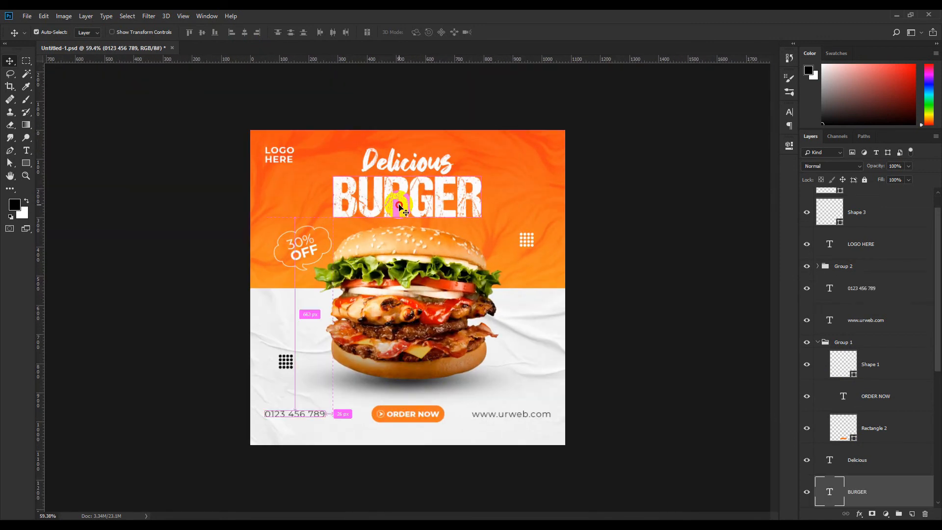
shift+click(396, 171)
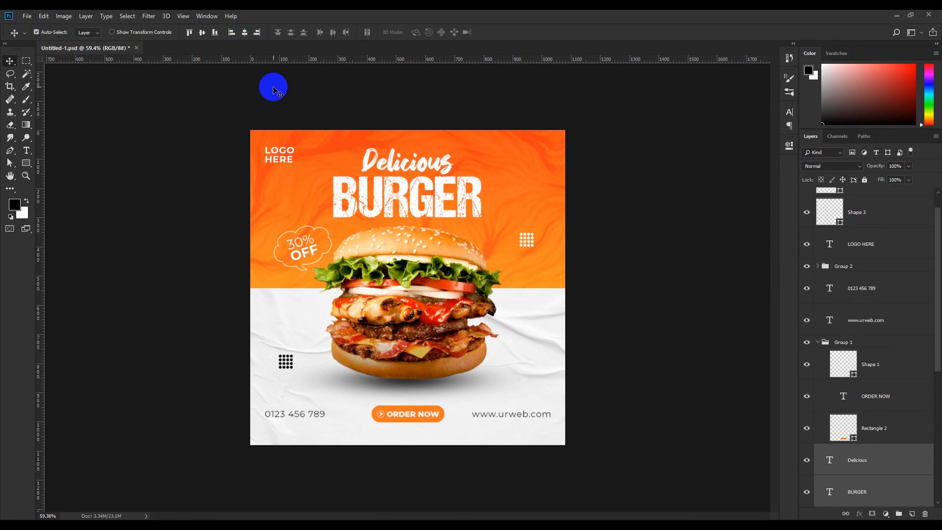
scroll(433, 343, down, 1)
scroll(434, 342, up, 1)
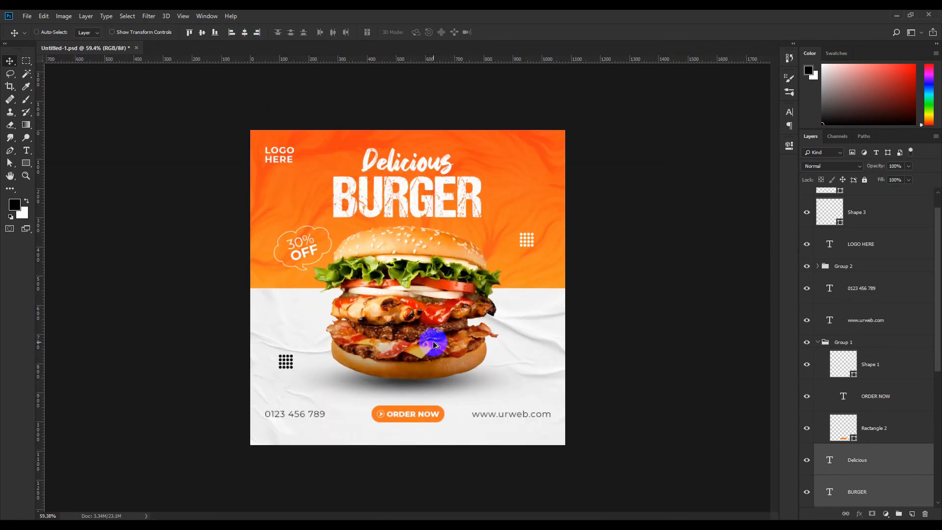
Step: Review the layer stack down to the gradient background and inspect the post's bottom row and overall layout
click(896, 480)
scroll(860, 374, down, 5)
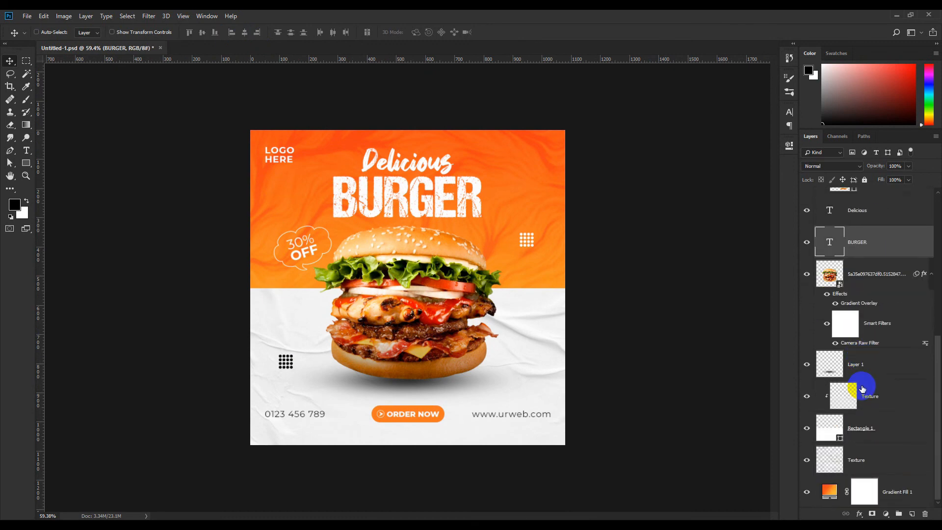
scroll(861, 389, up, 5)
scroll(418, 442, up, 5)
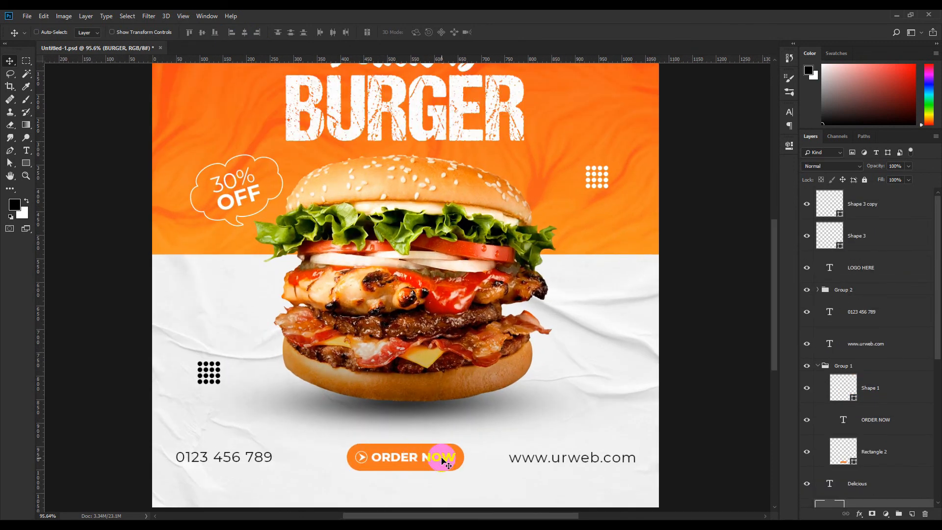
scroll(374, 383, down, 2)
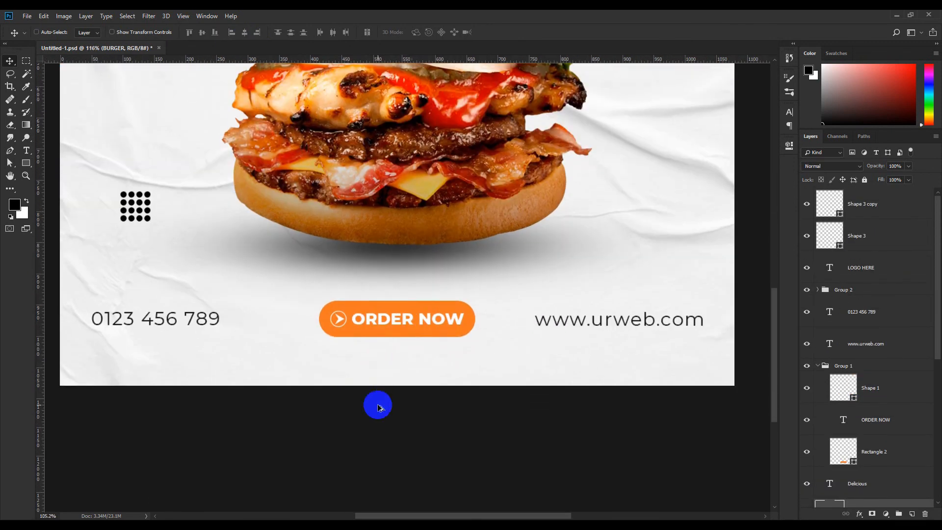
scroll(377, 393, down, 4)
scroll(380, 414, up, 1)
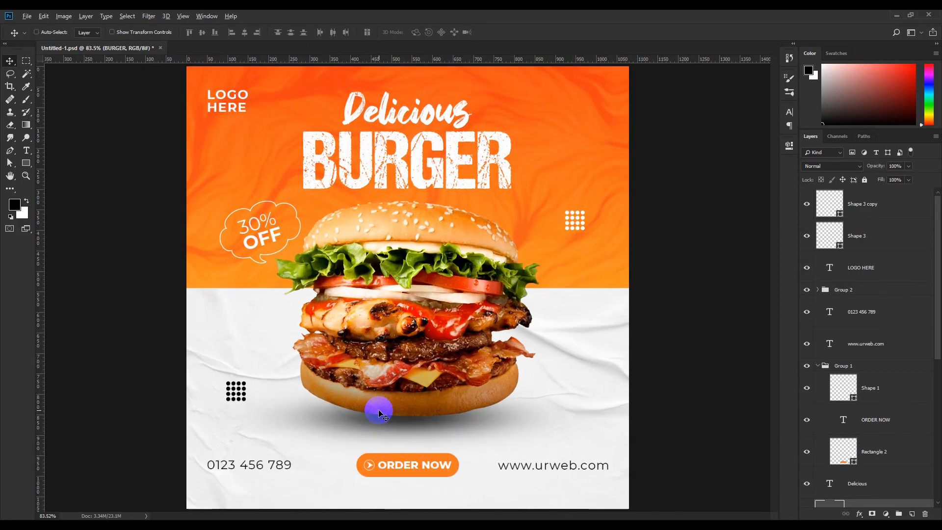